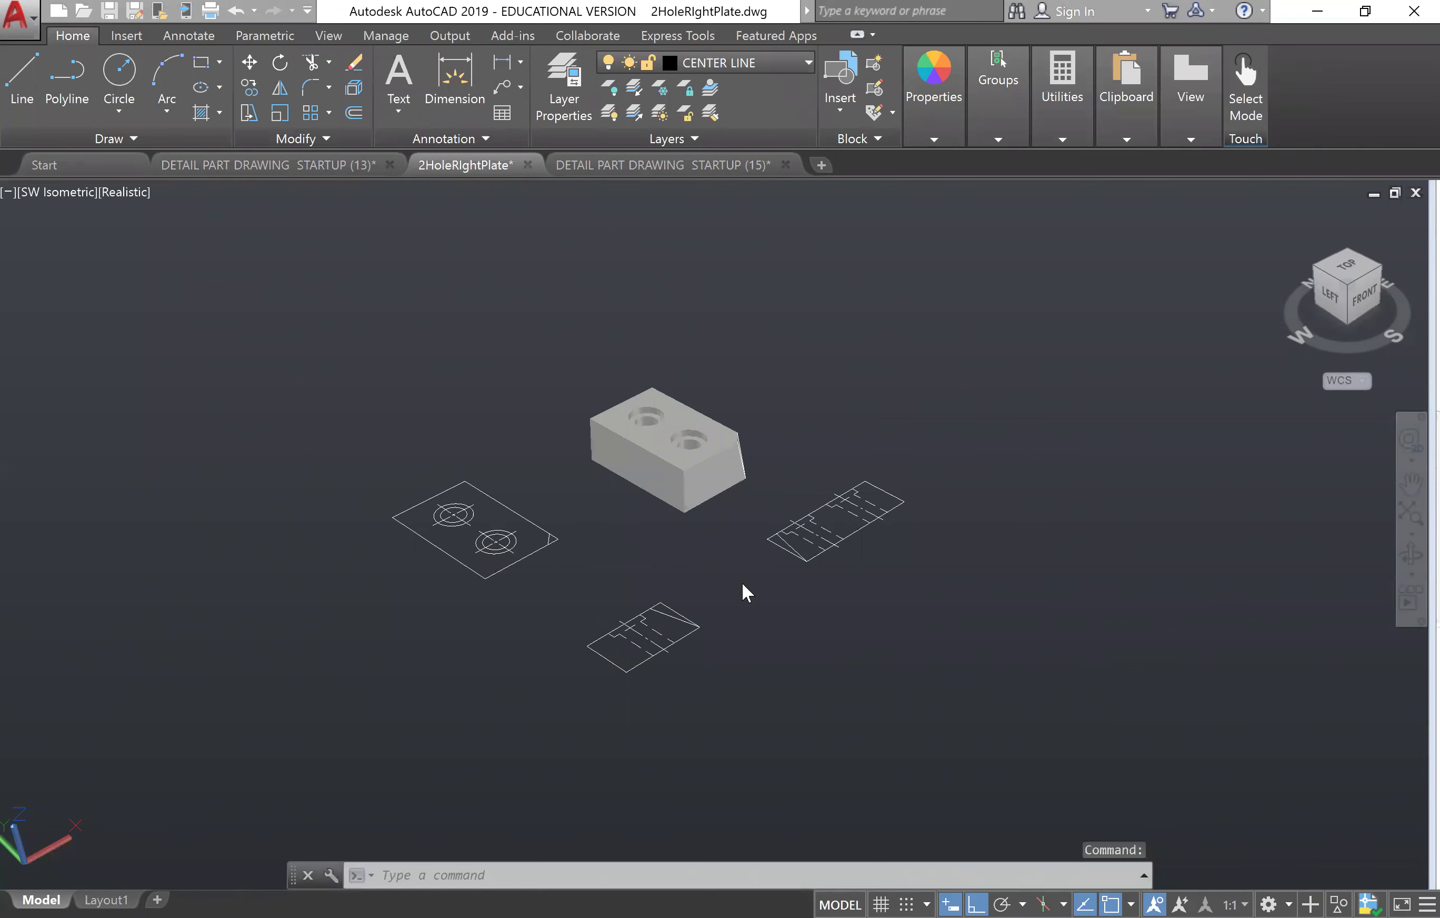
- Make the DETAIL PART DRAWING STARTUP (15) drawing active, with the plate's three orthographic views
left_click(658, 161)
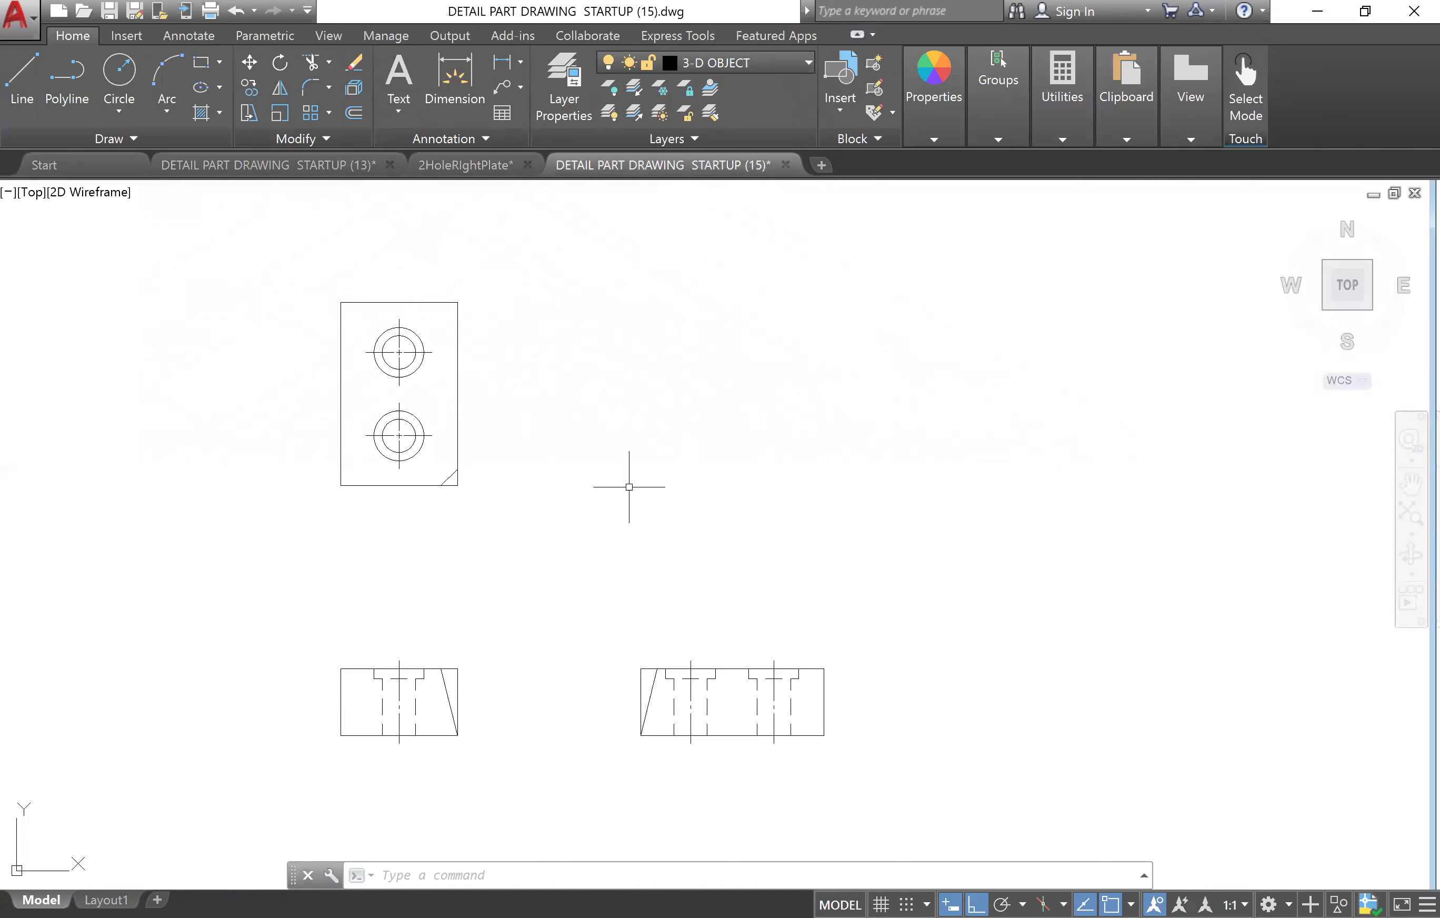
- Copy the top-view plate and paste the copy level with and right of the original
left_click(279, 248)
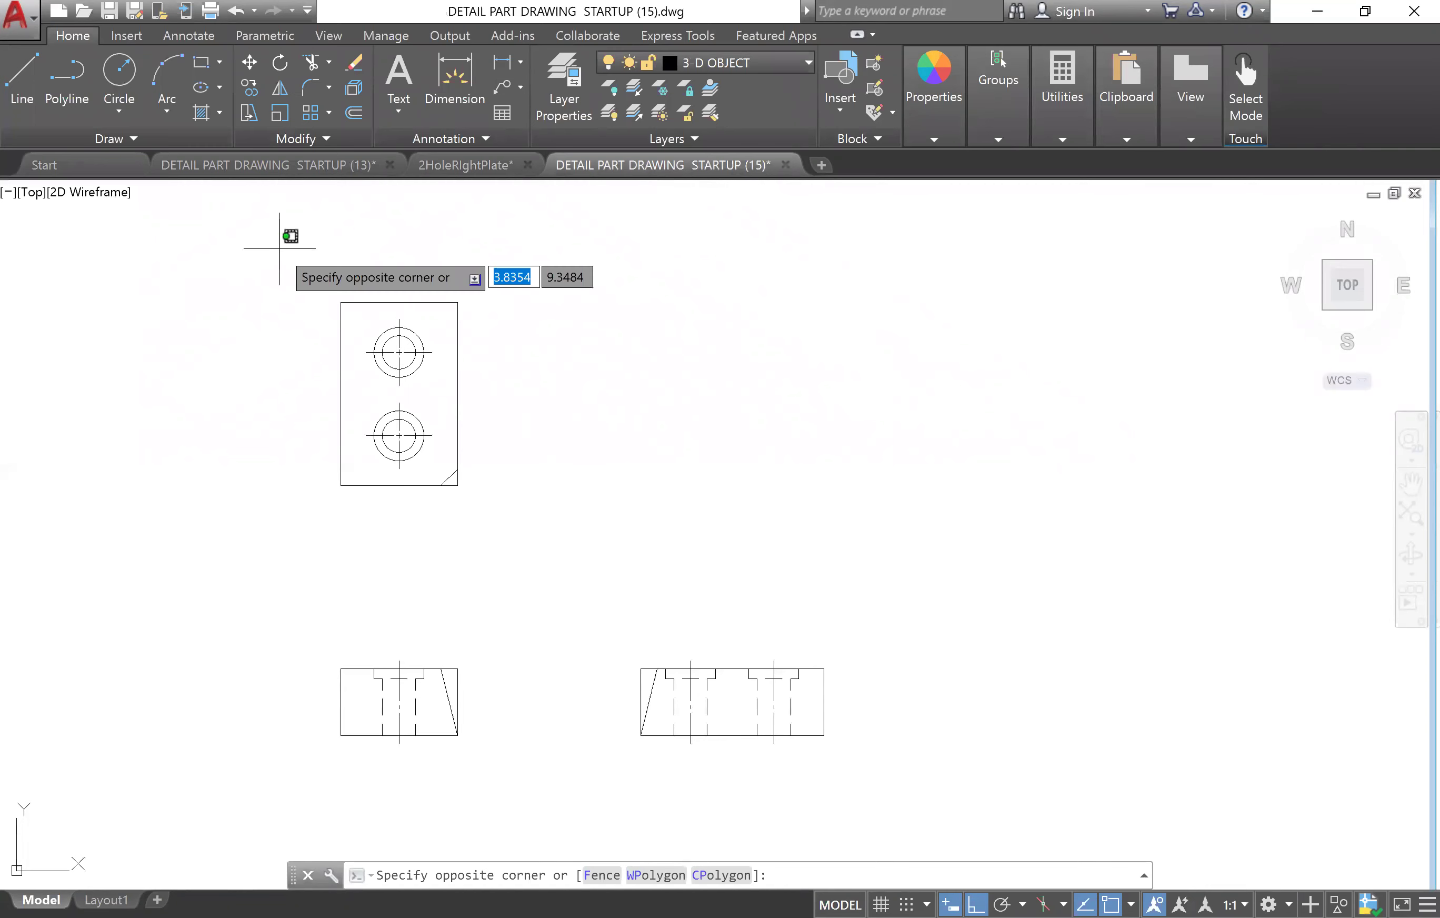
left_click(529, 540)
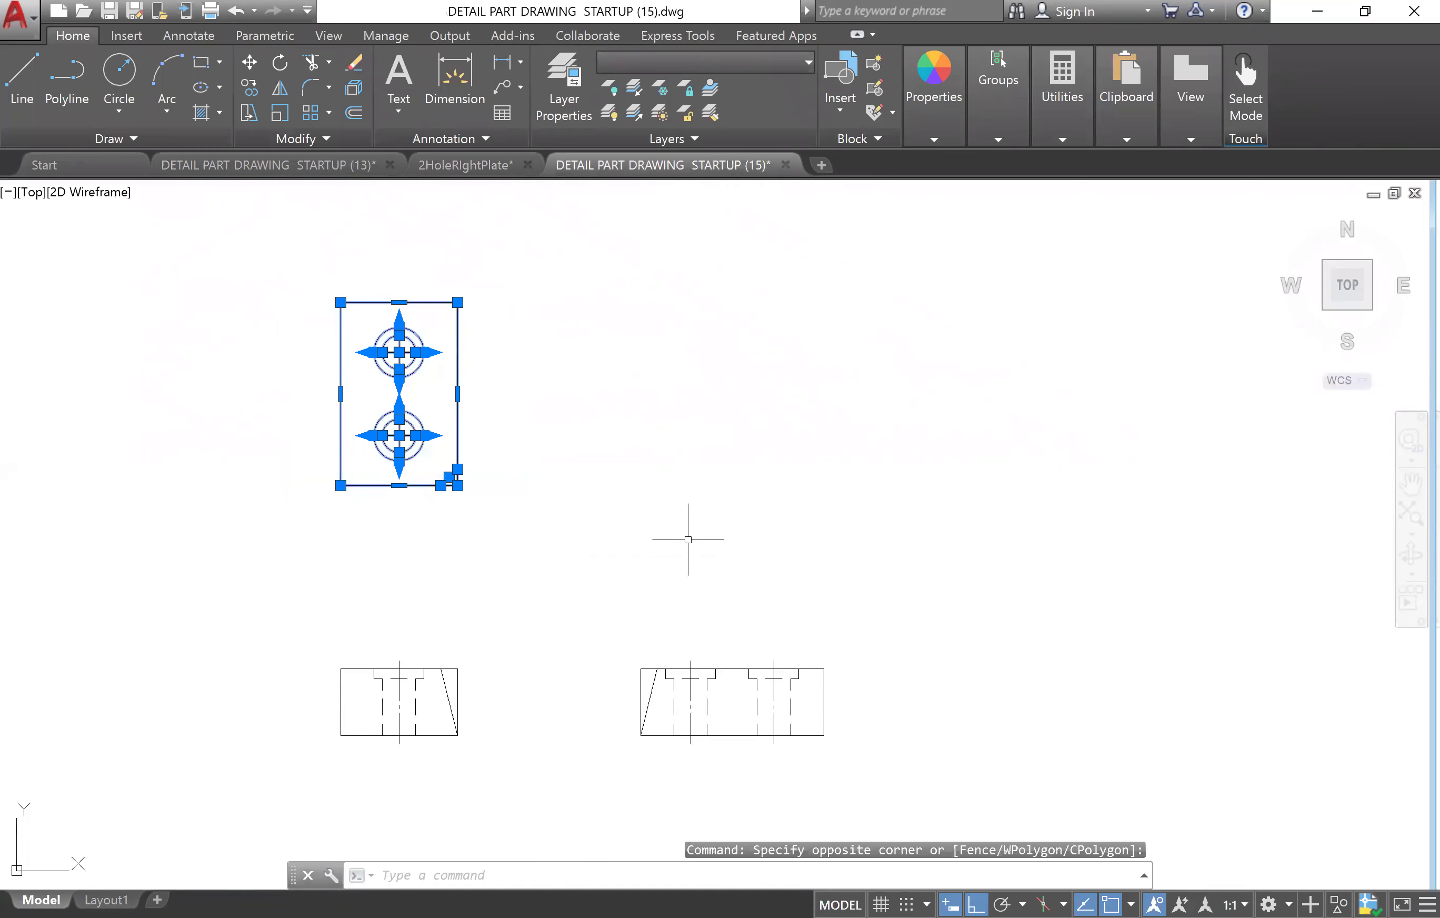
key("ctrl+c")
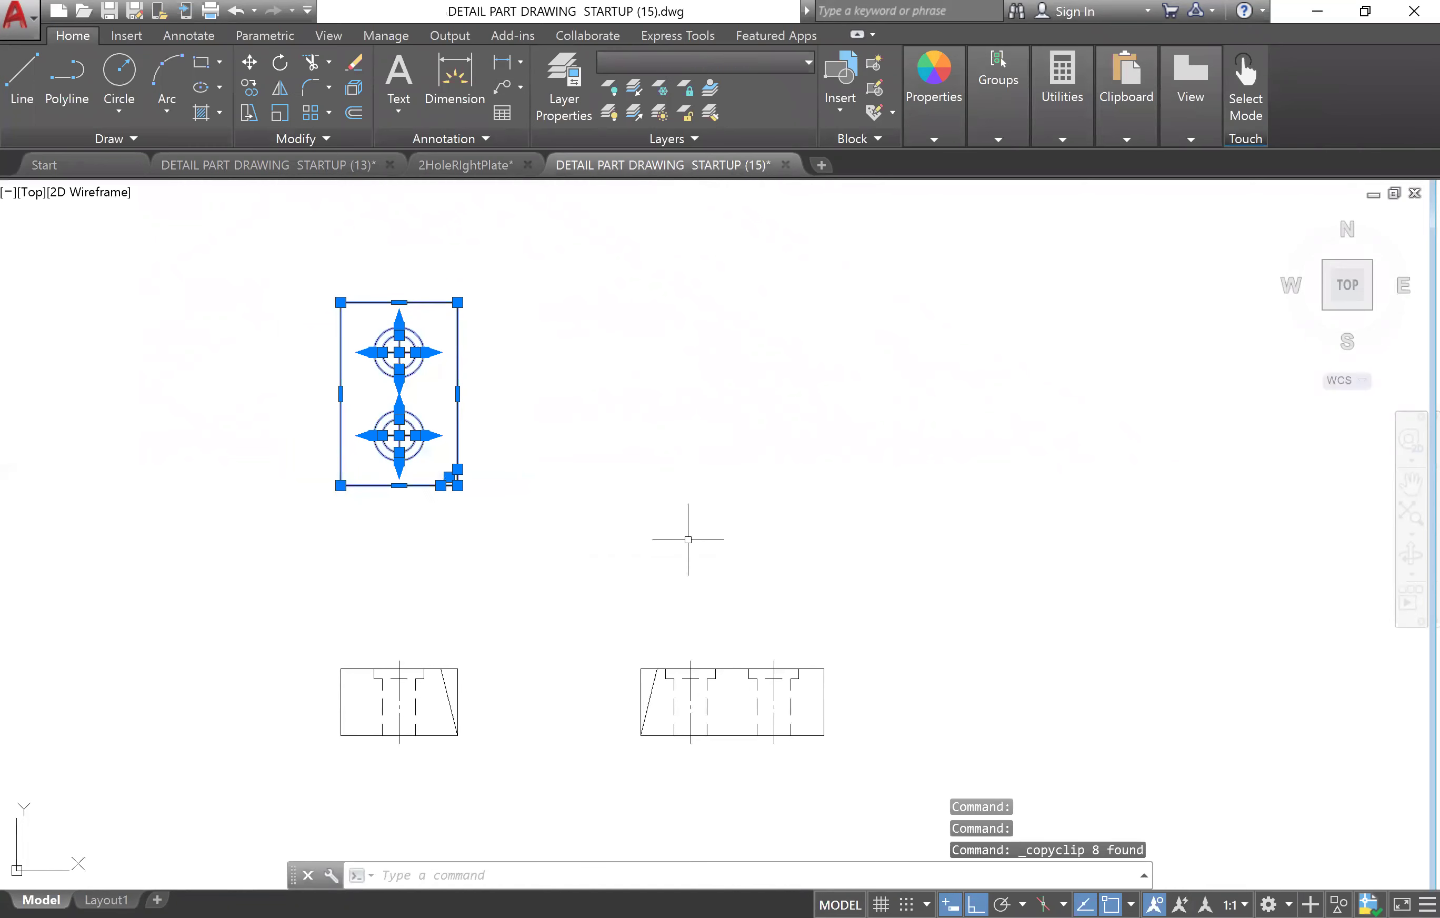
left_click(341, 485)
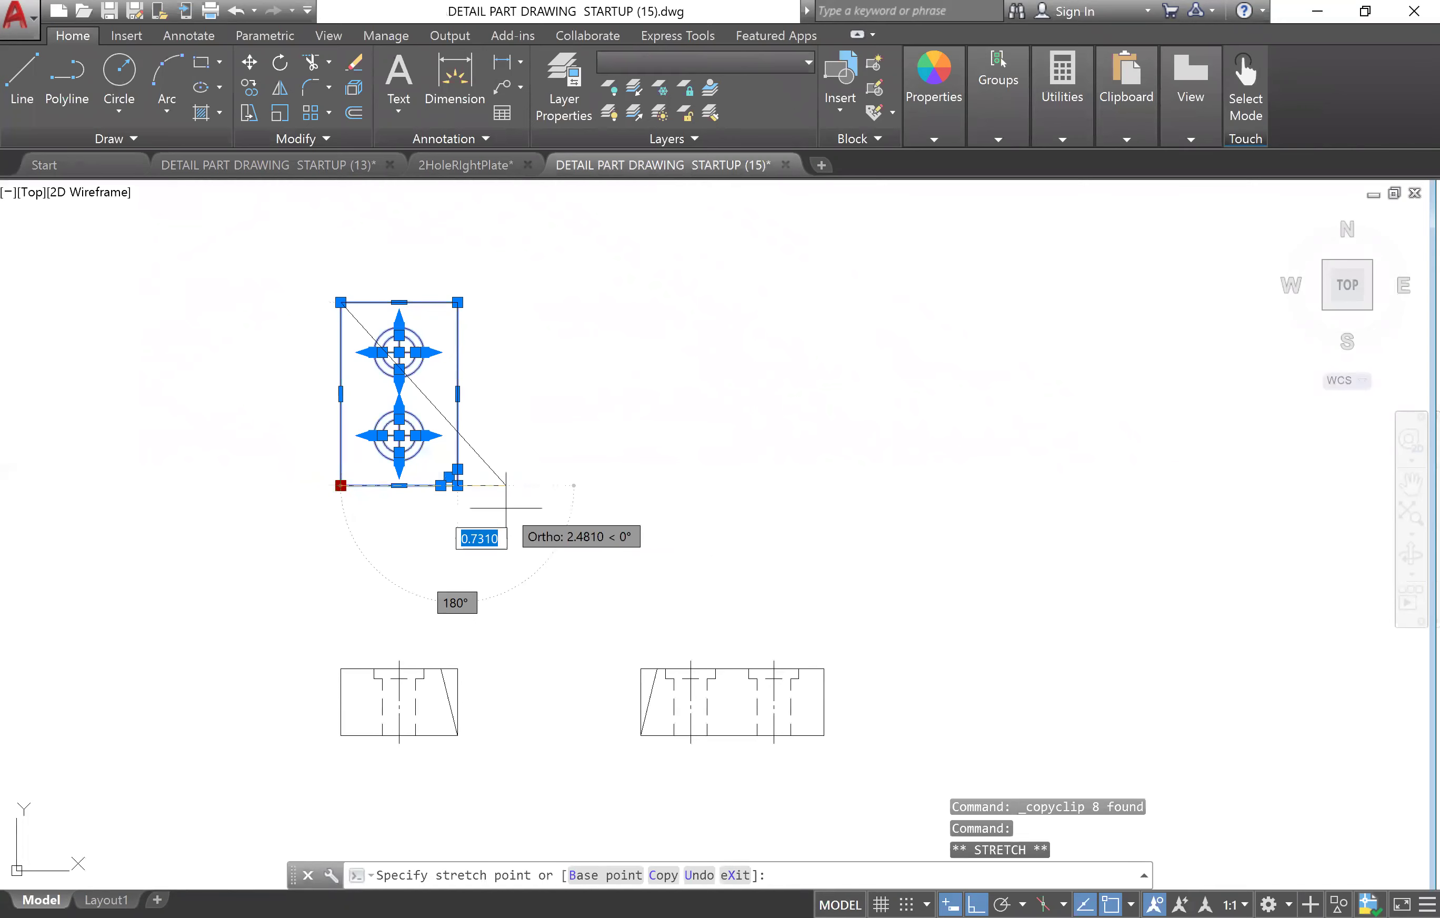
key("Escape")
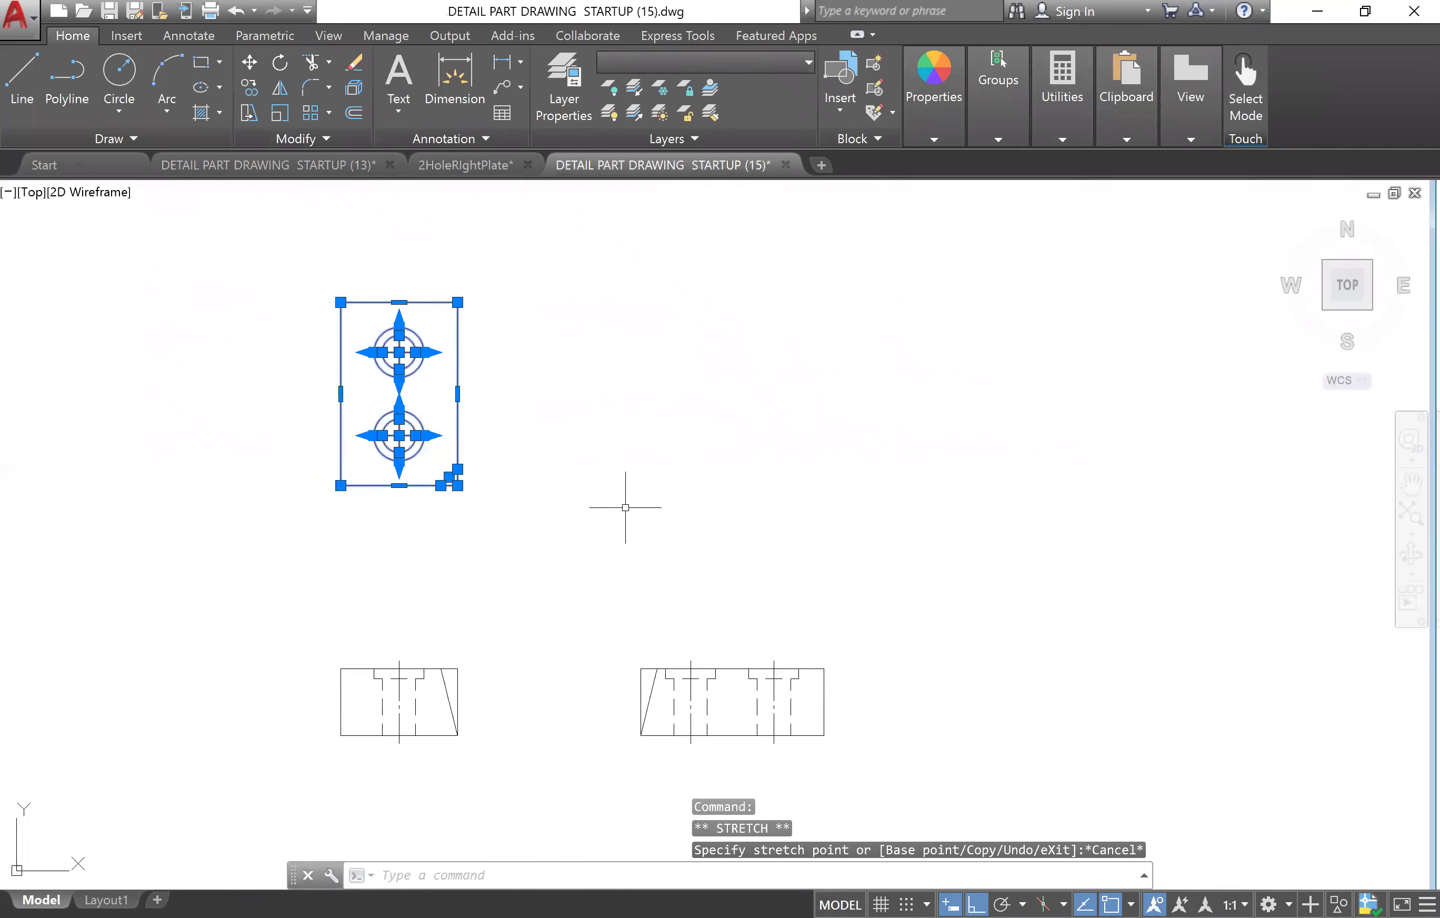
key("ctrl+v")
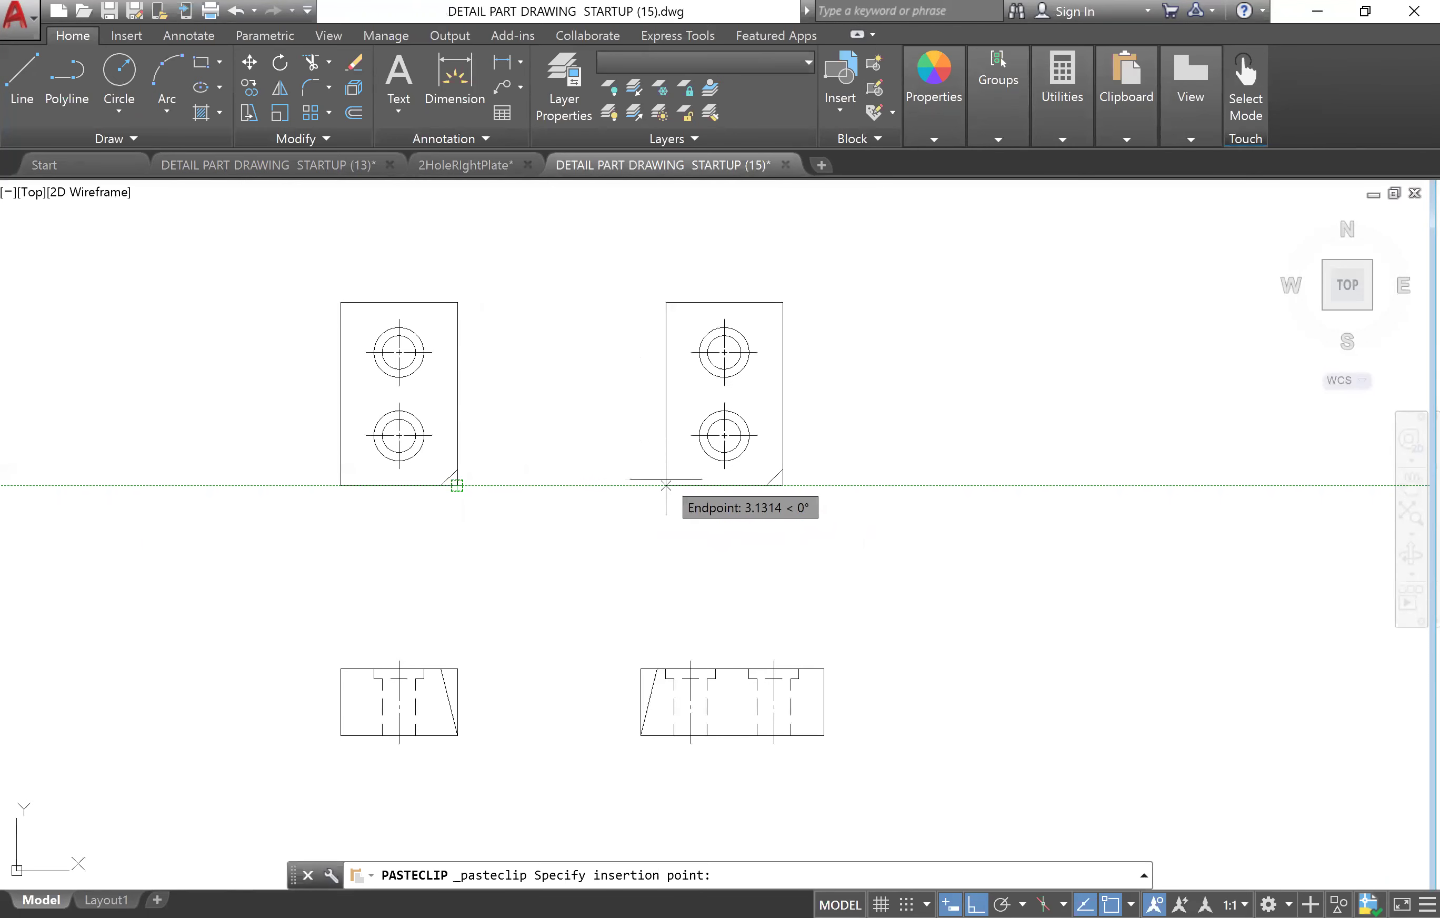
left_click(666, 485)
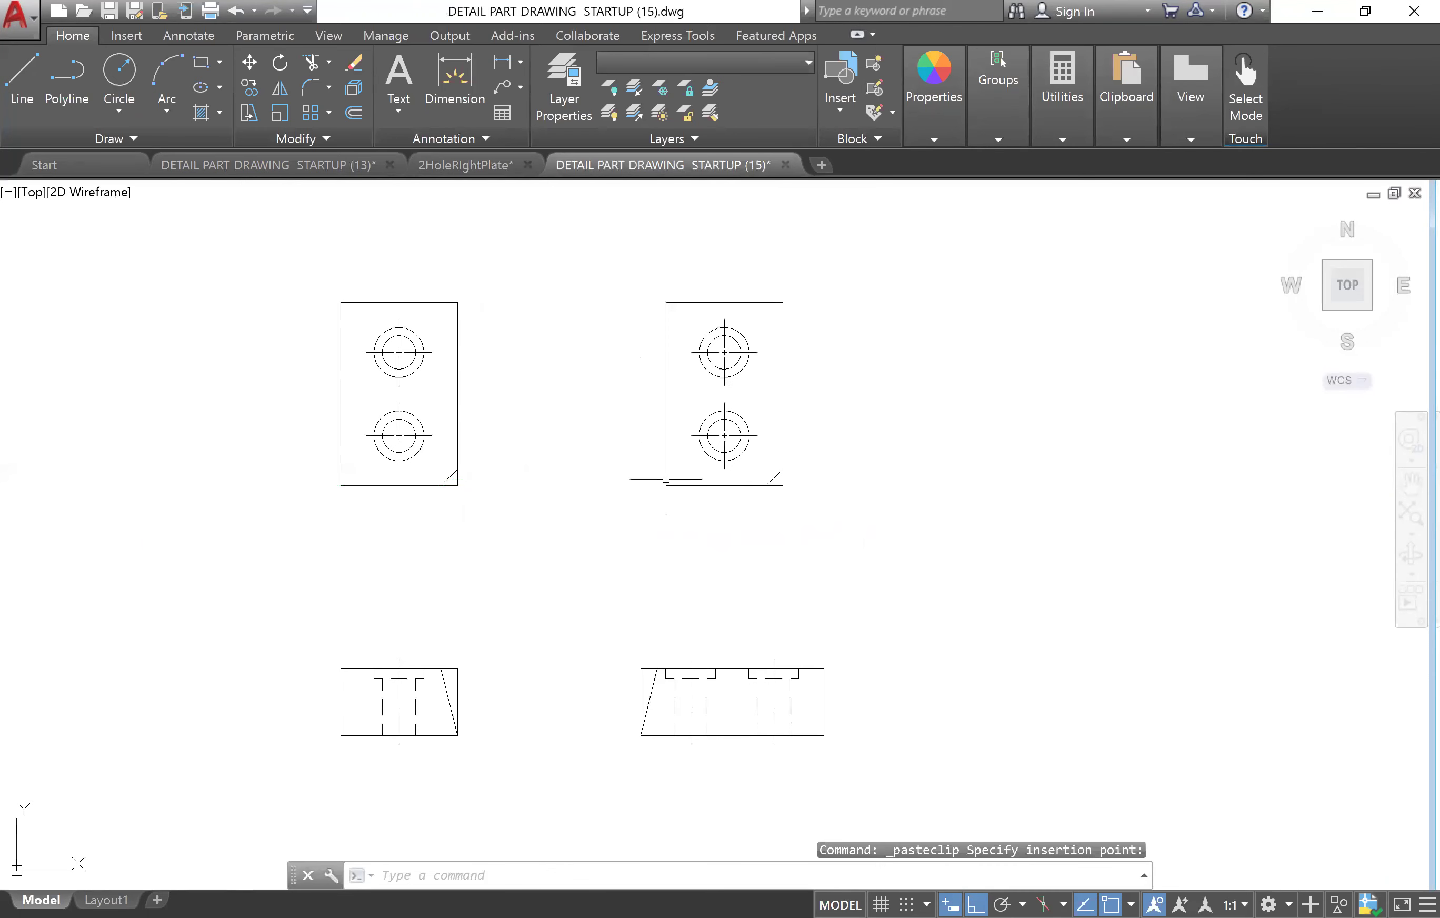
- Delete the centre marks from the upper and lower holes of the copied view
left_click(755, 352)
key("Delete")
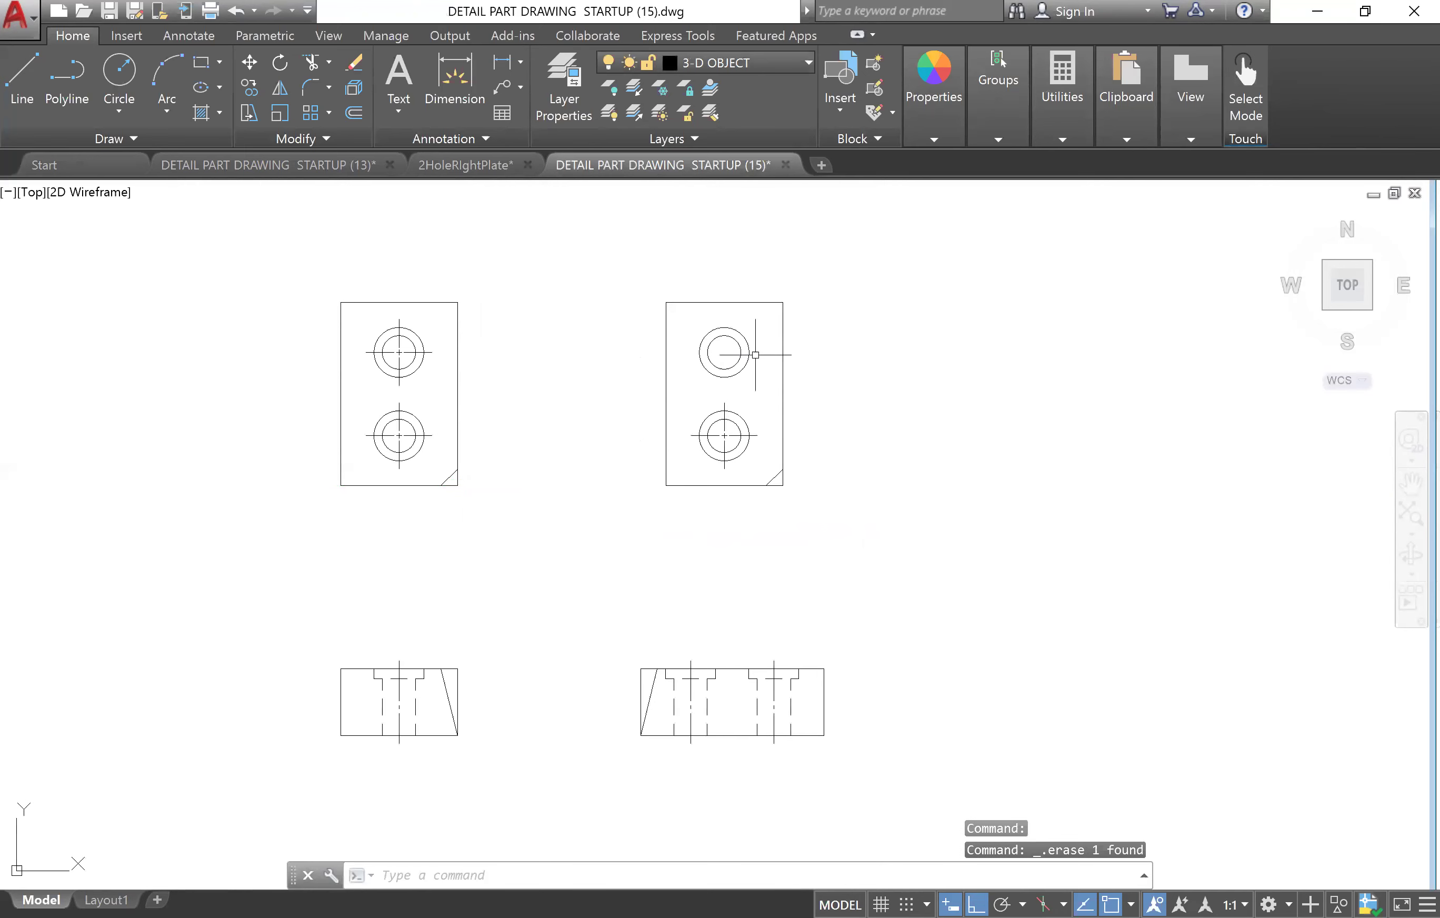
left_click(756, 434)
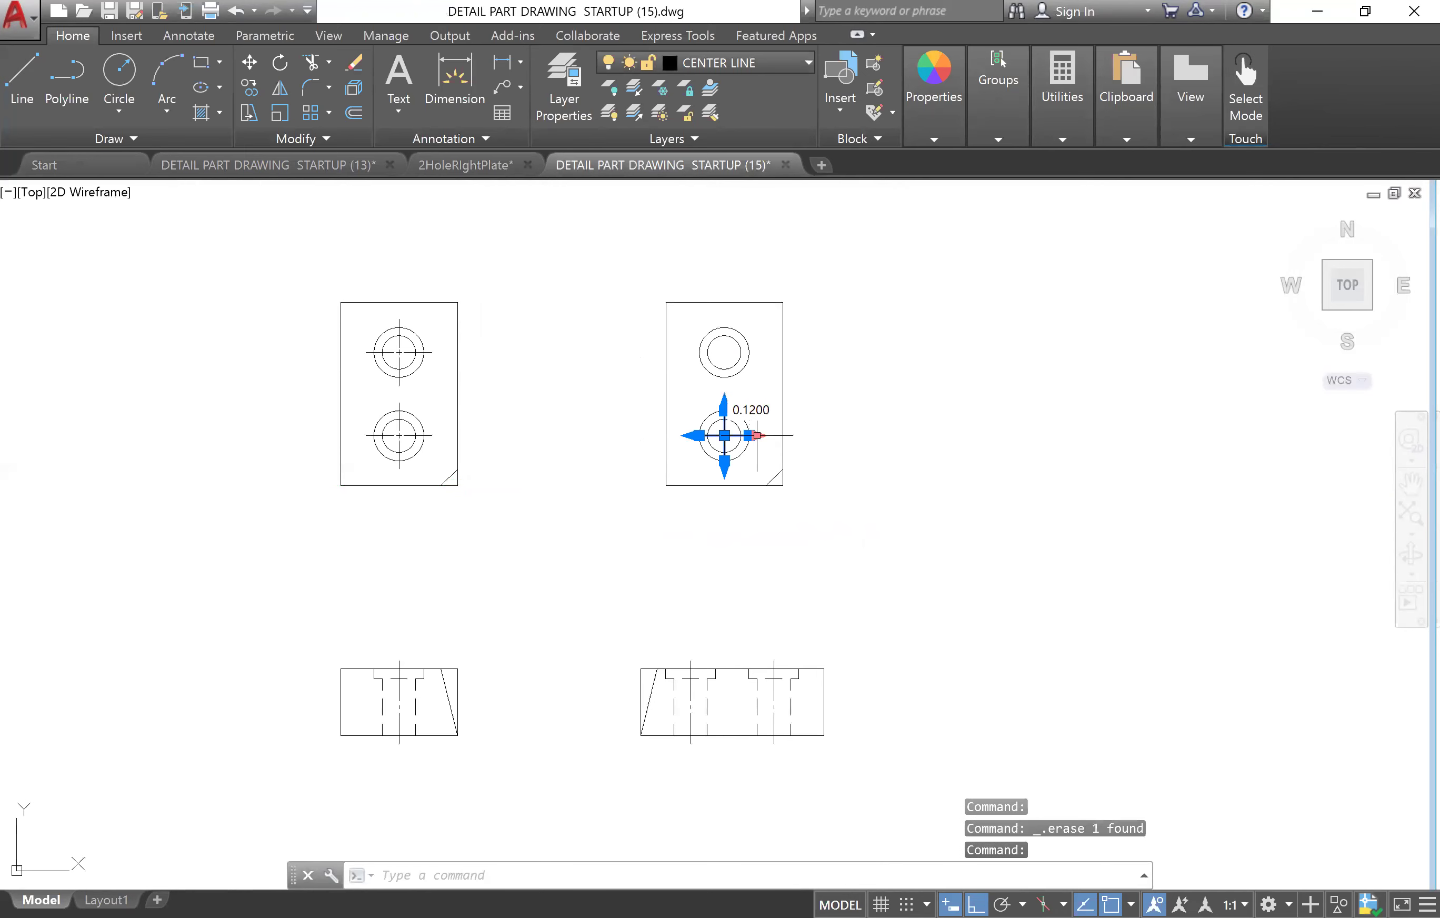
key("Delete")
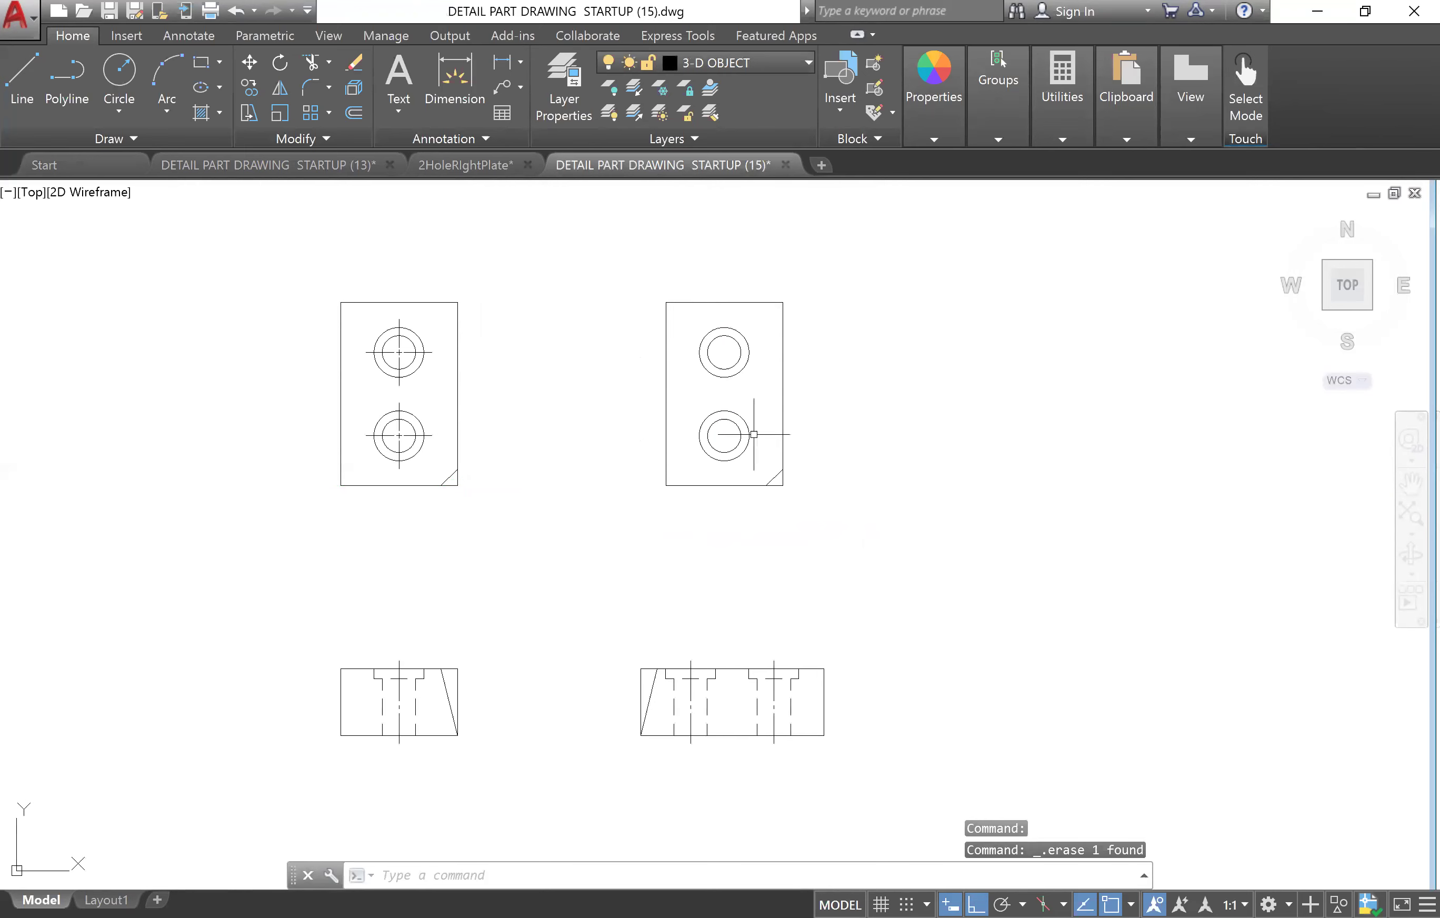
middle_click_drag(757, 422, 776, 442)
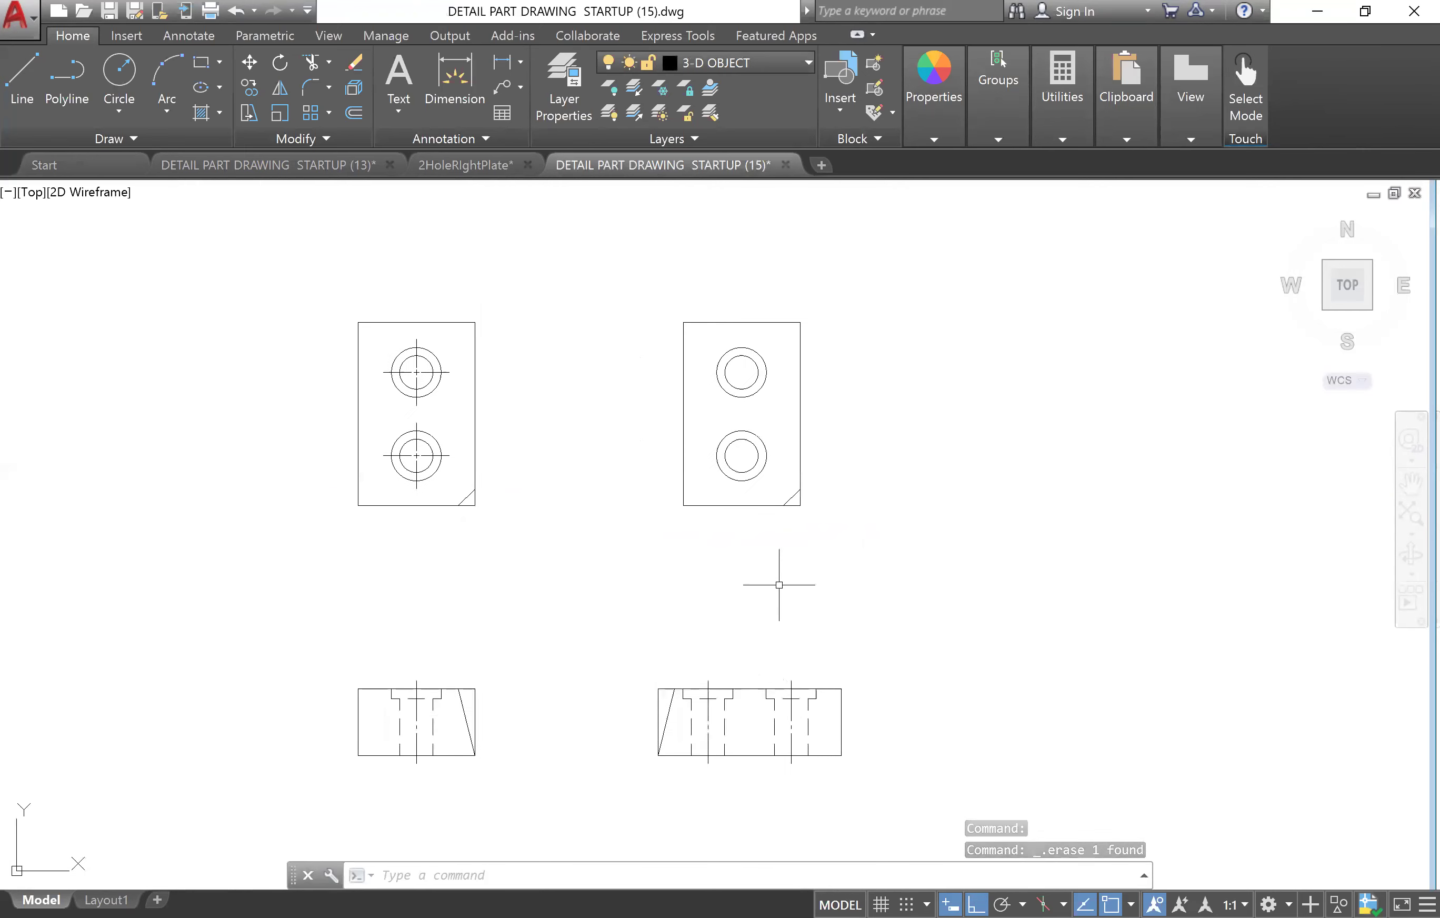
- Move the copied plate outline and both hole circles from ORTHO TOP onto the 3-D OBJECT layer
left_click(654, 270)
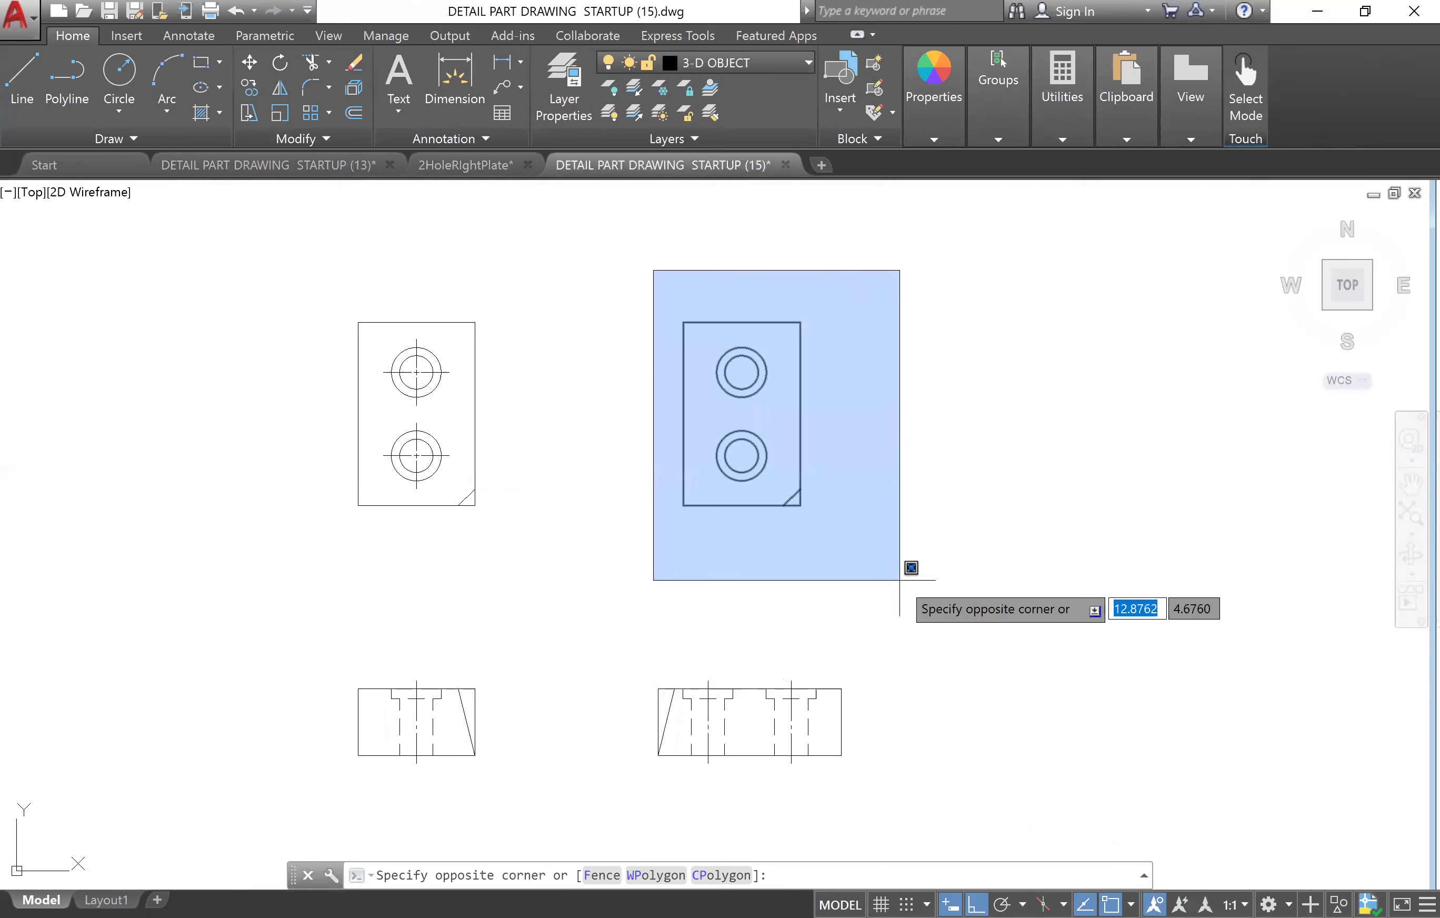
left_click(899, 580)
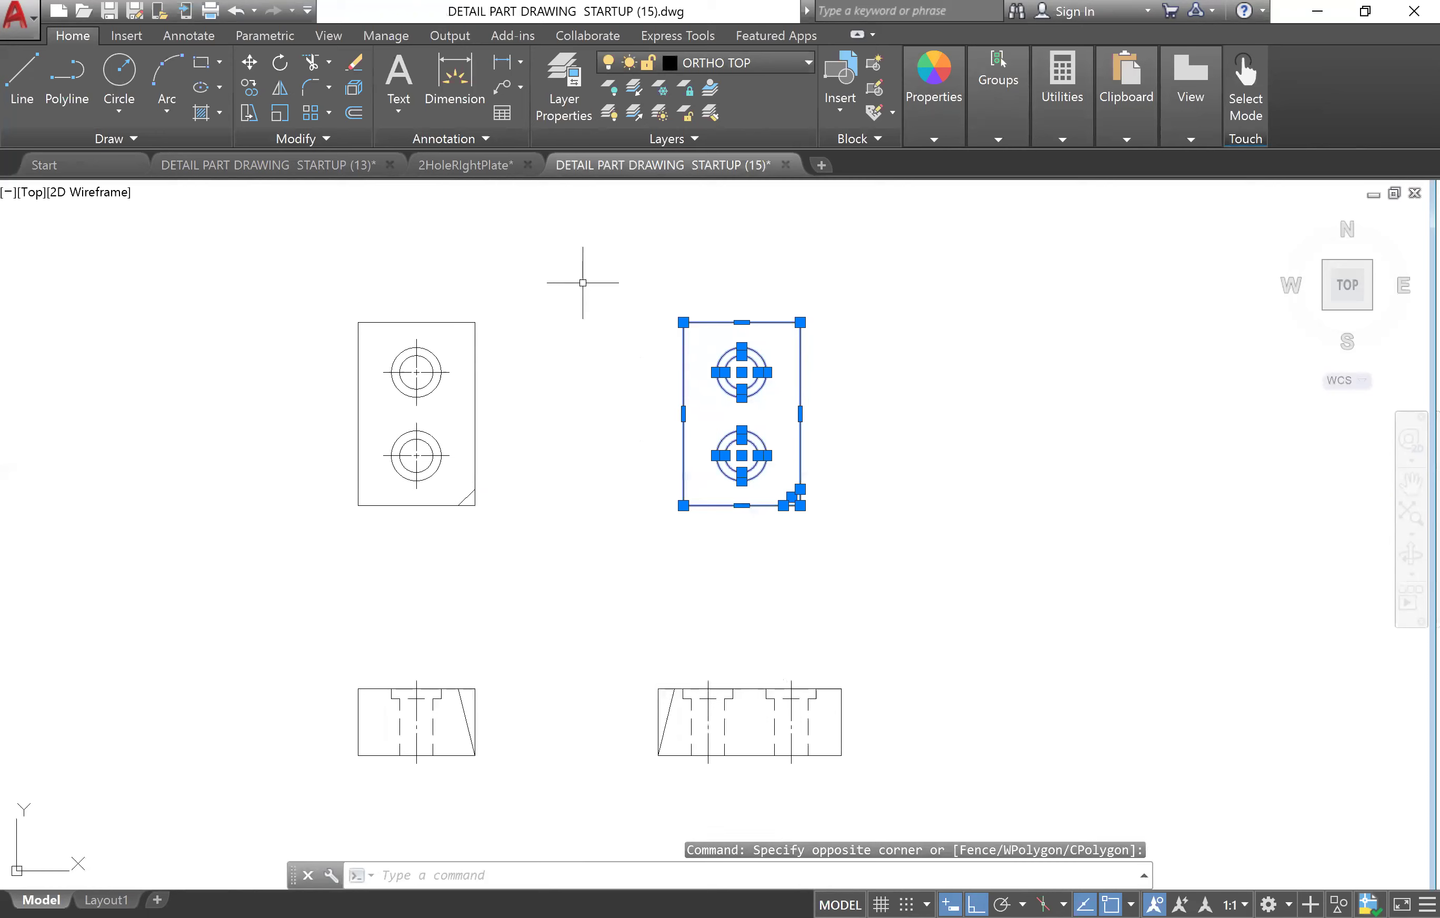
left_click(708, 64)
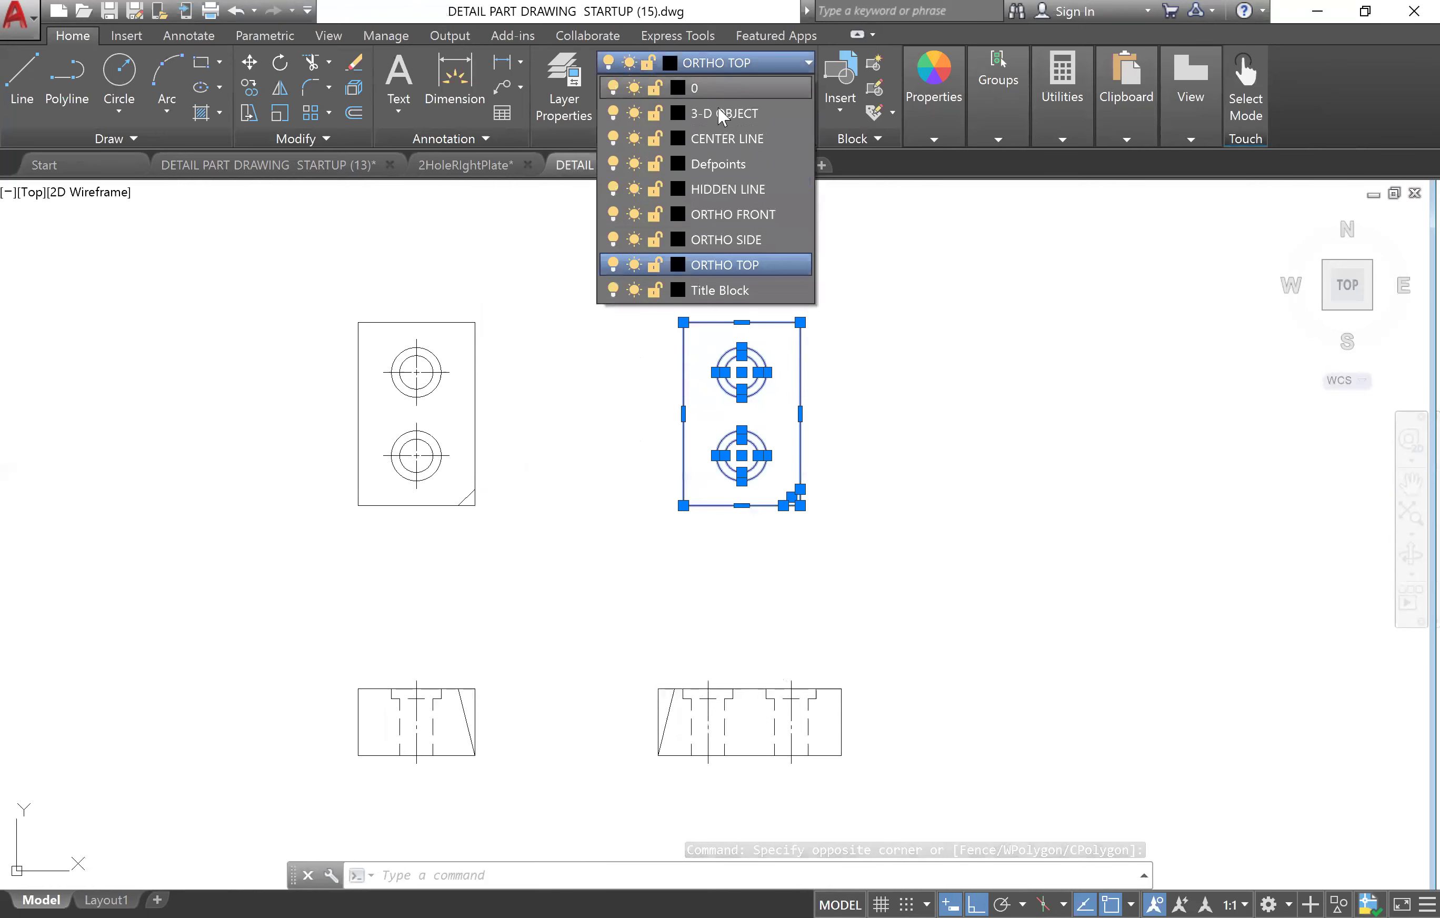
left_click(721, 115)
key("Escape")
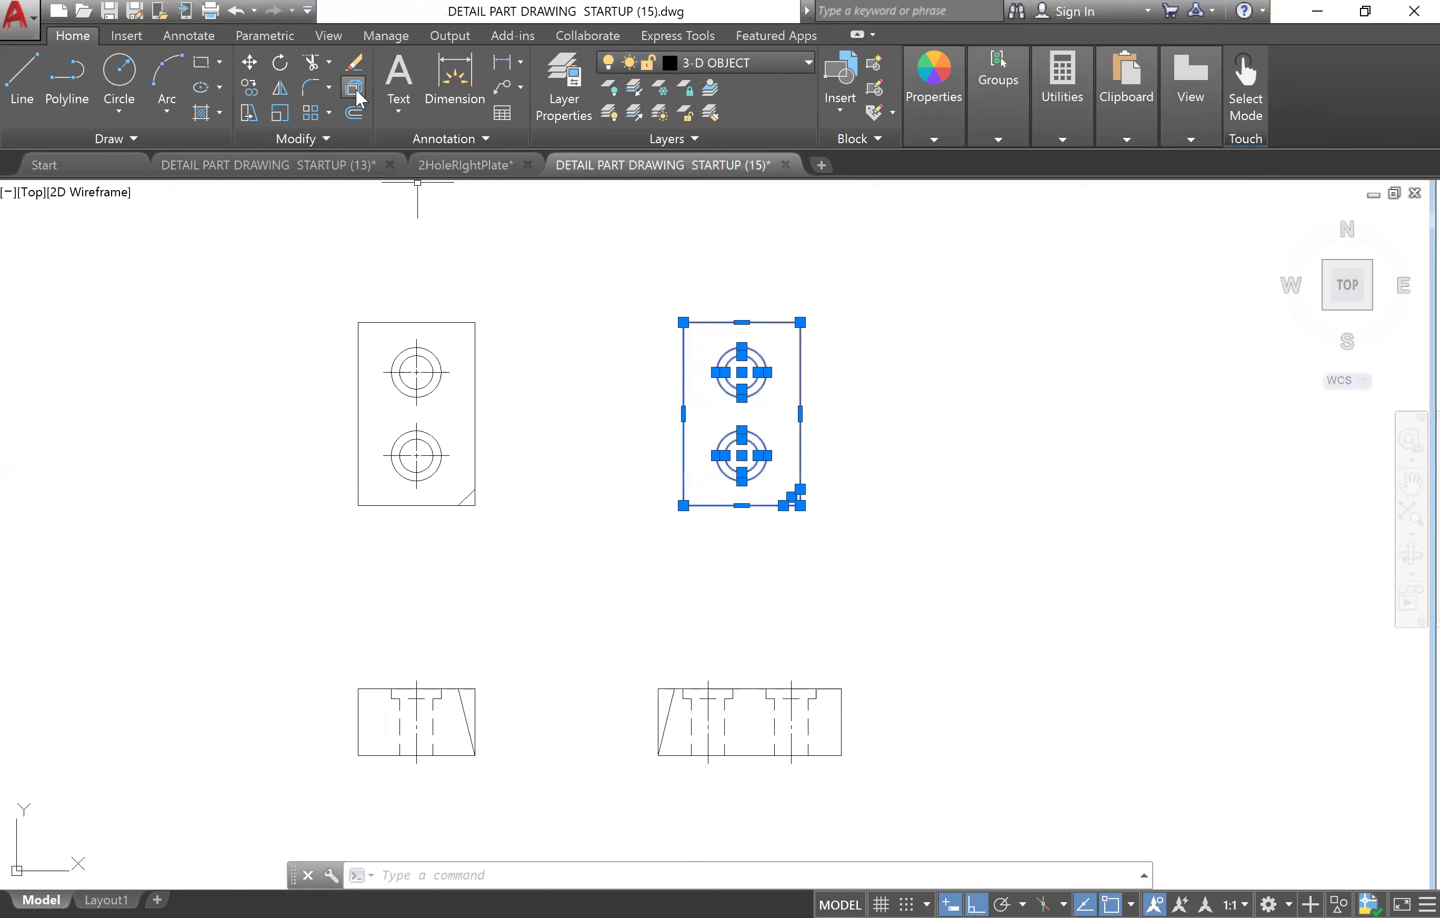
left_click(278, 138)
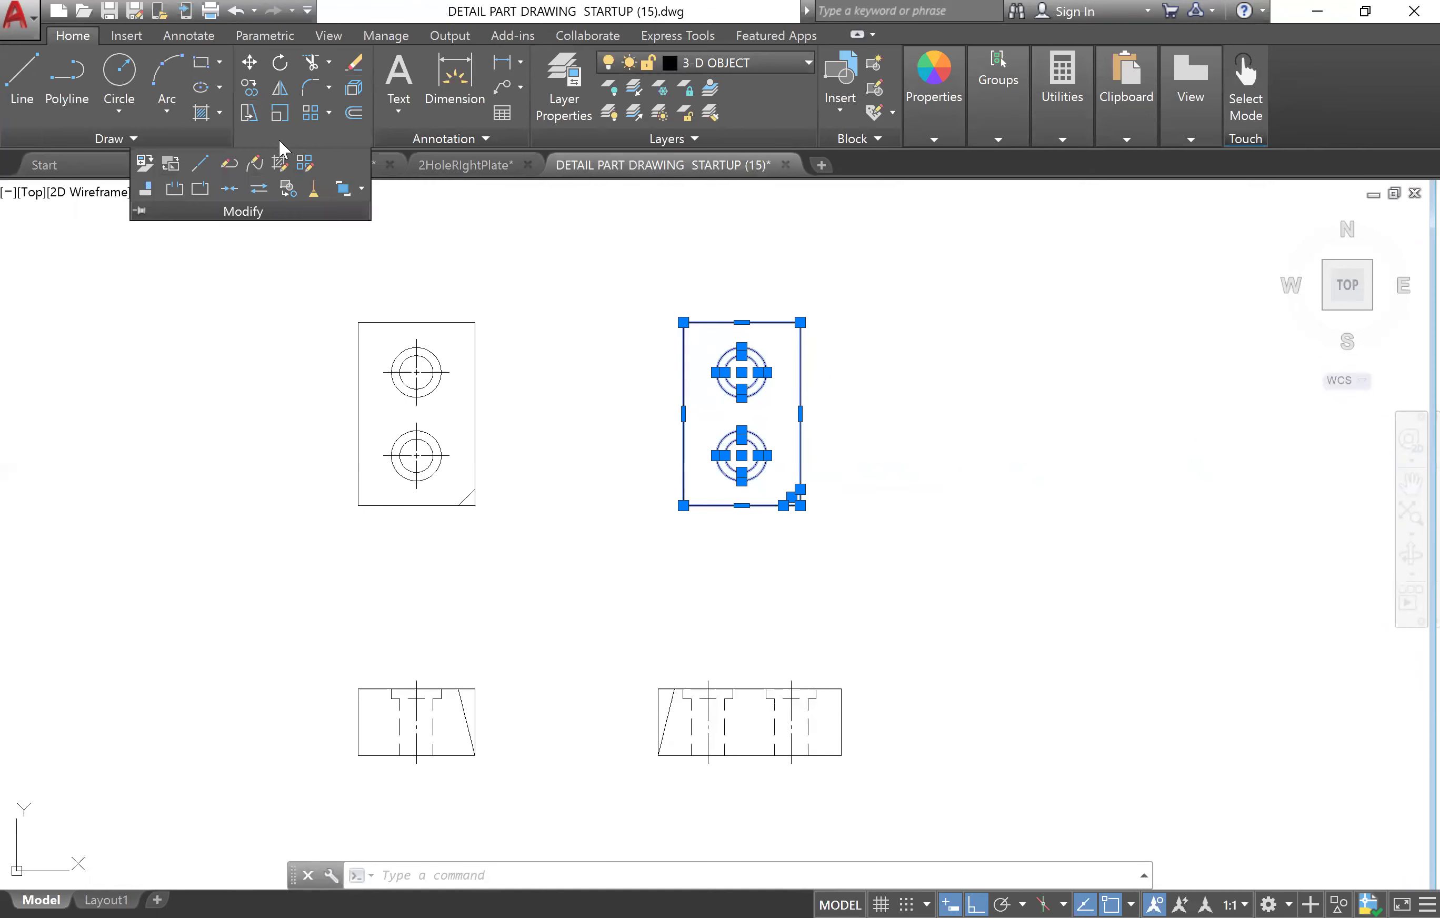
- Join the copied plate's outline pieces into a single object
left_click(230, 189)
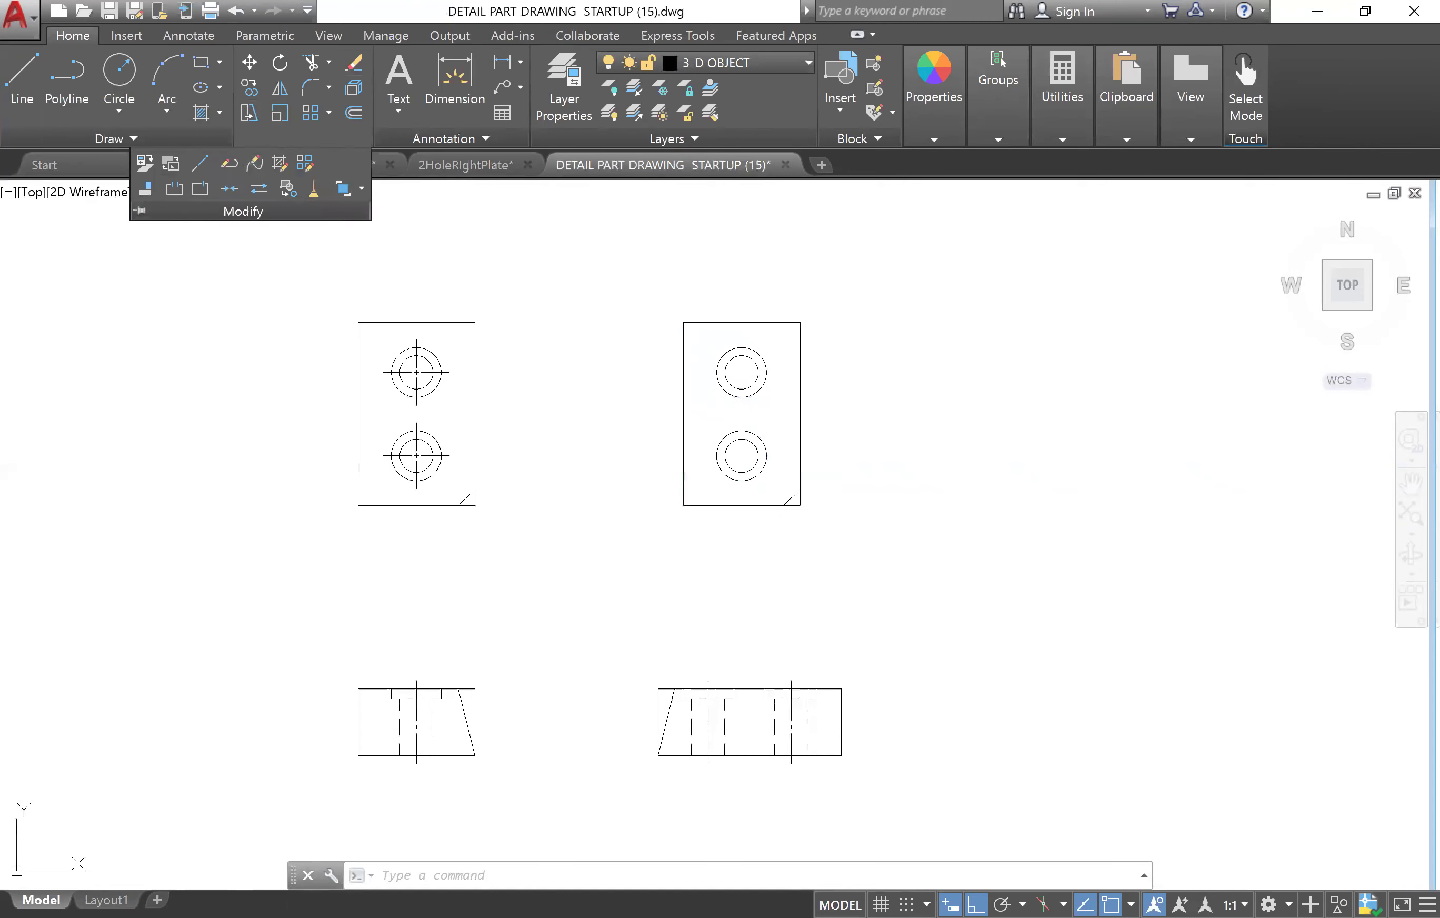
left_click(605, 271)
key("Escape")
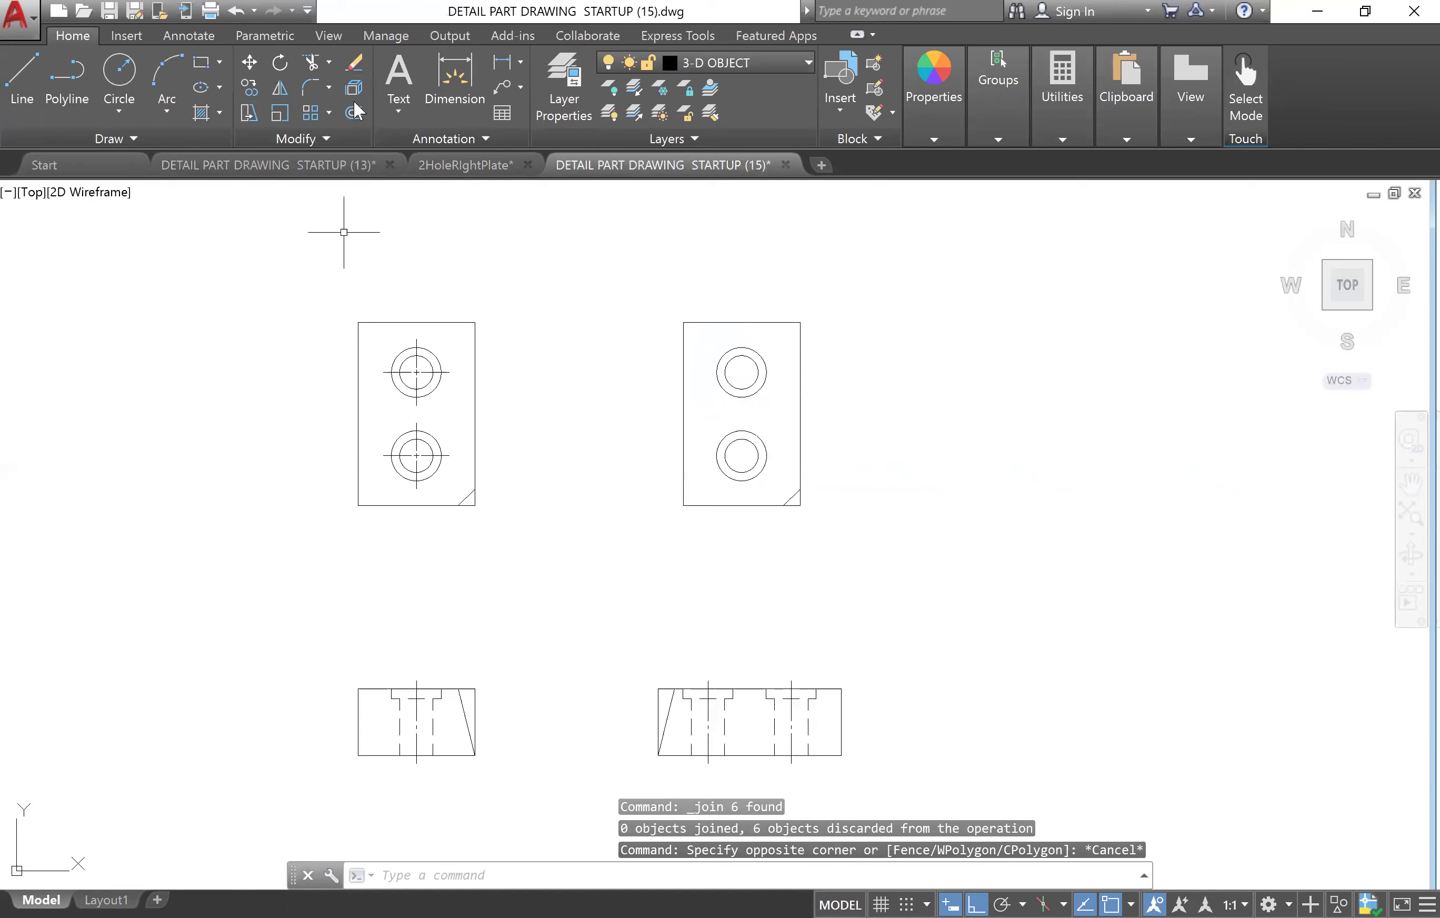
- Add Workspace to the Quick Access Toolbar and switch to the 3D Modeling workspace
left_click(307, 10)
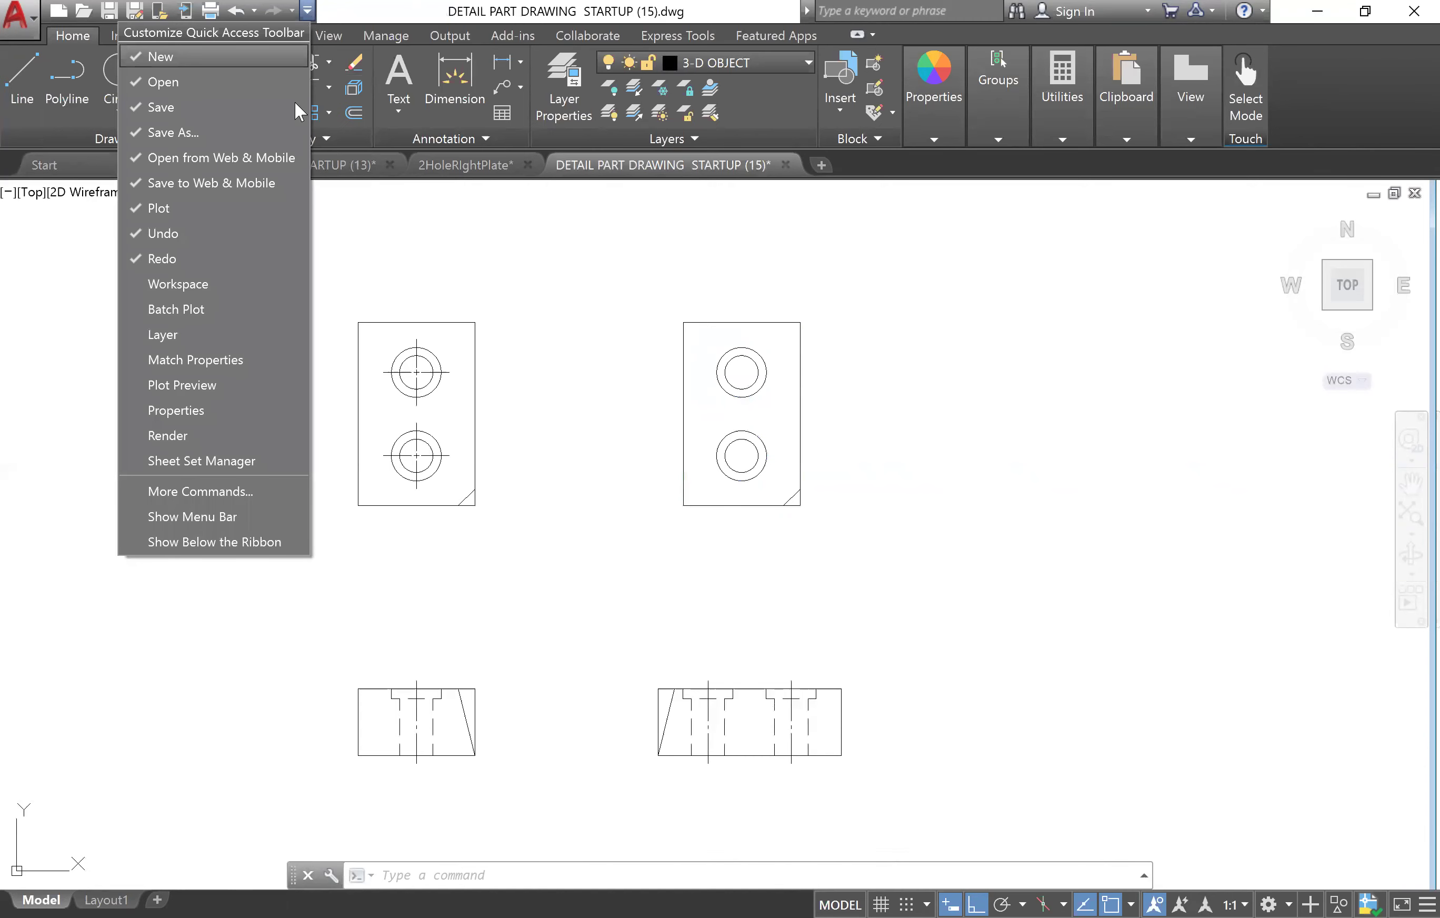
left_click(250, 291)
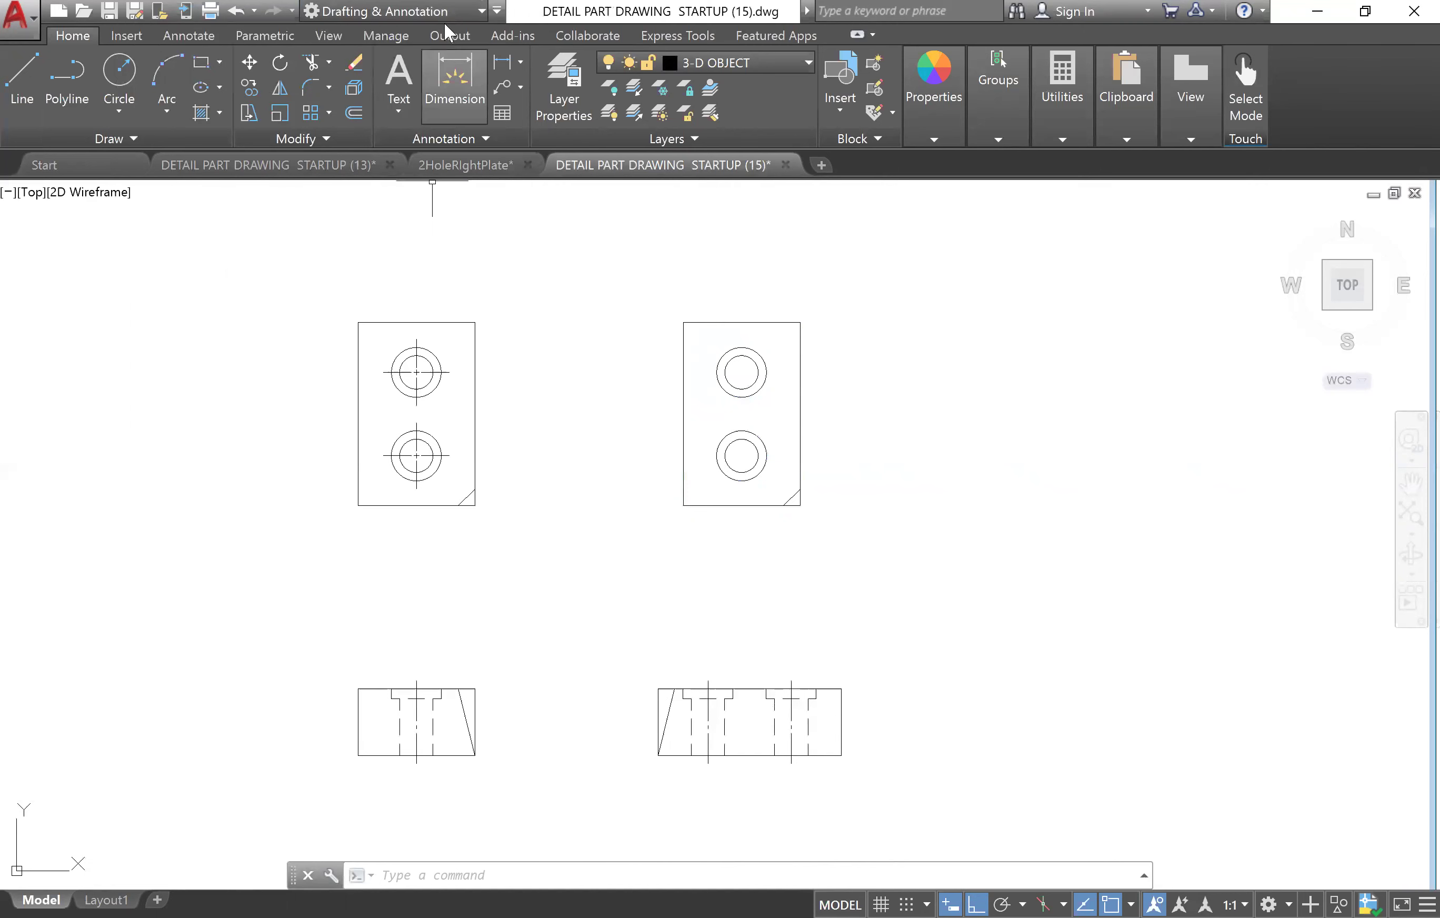
left_click(481, 12)
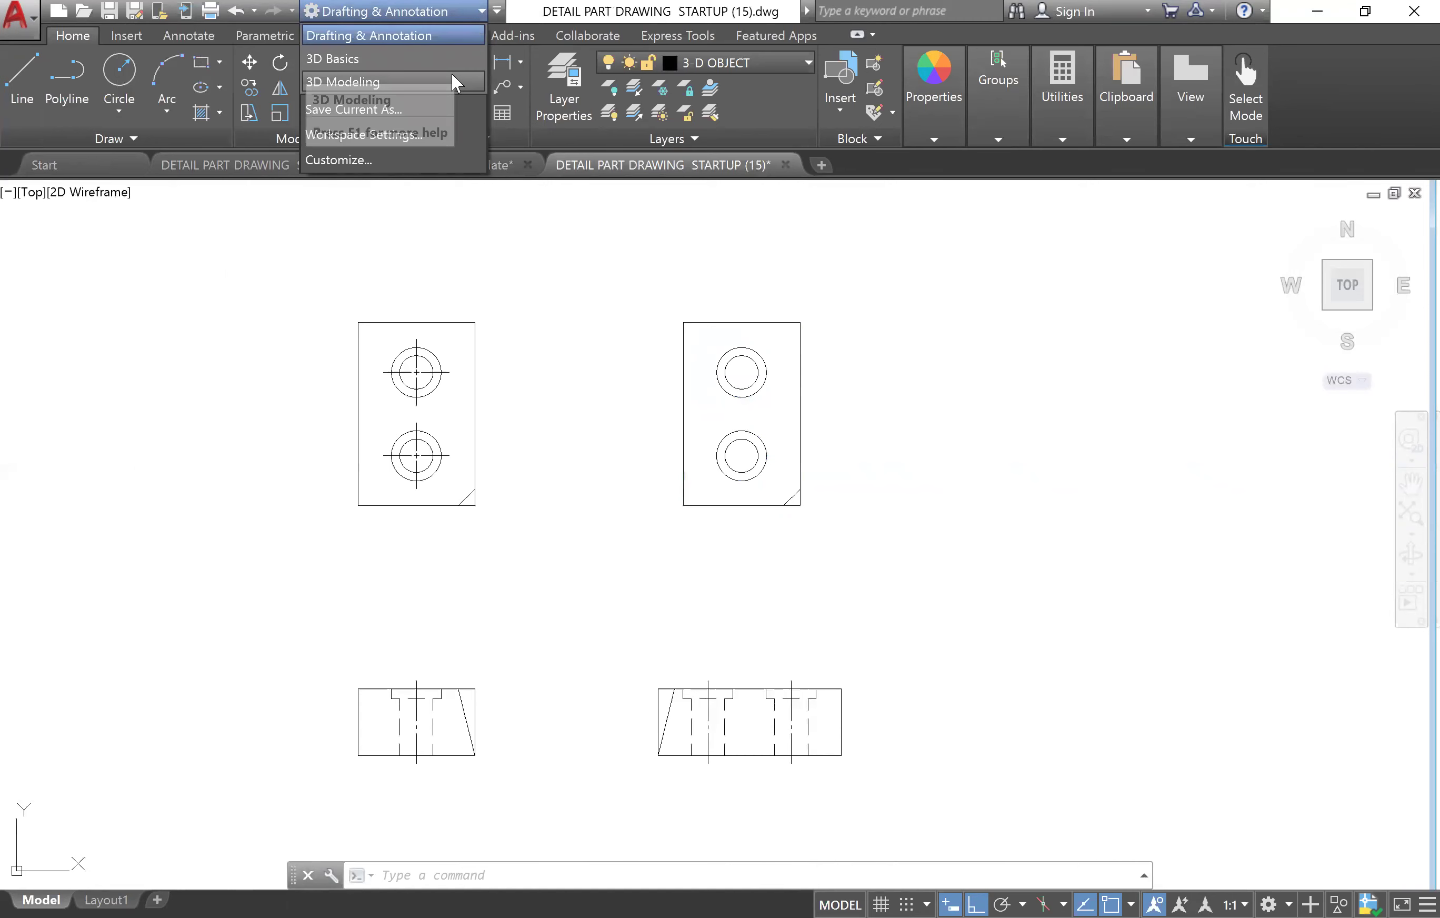
left_click(452, 79)
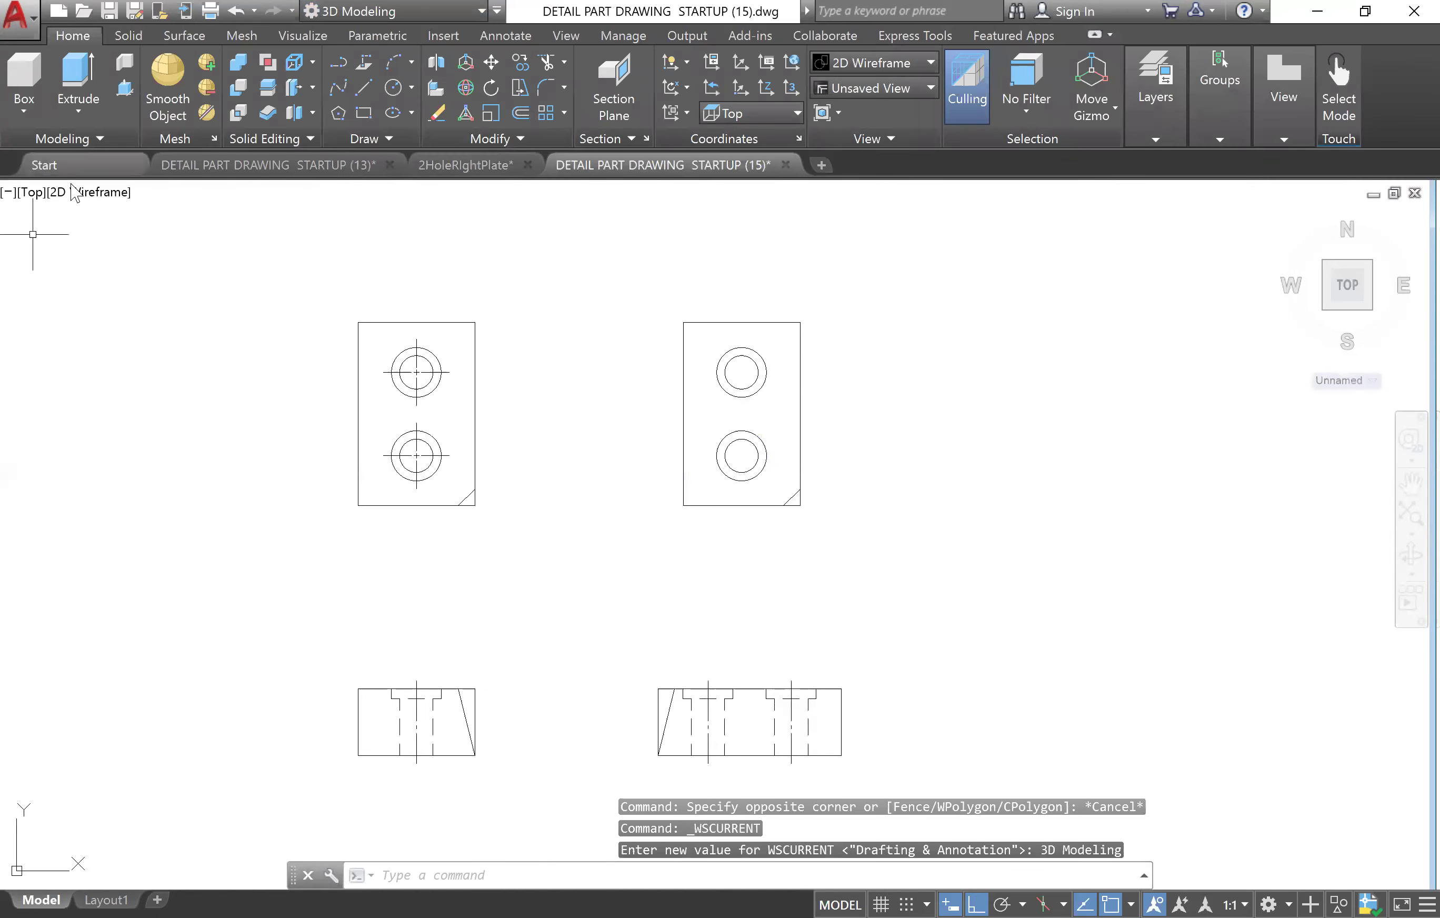
- Set the model view to SW Isometric and recentre the plate and flat views
left_click(32, 193)
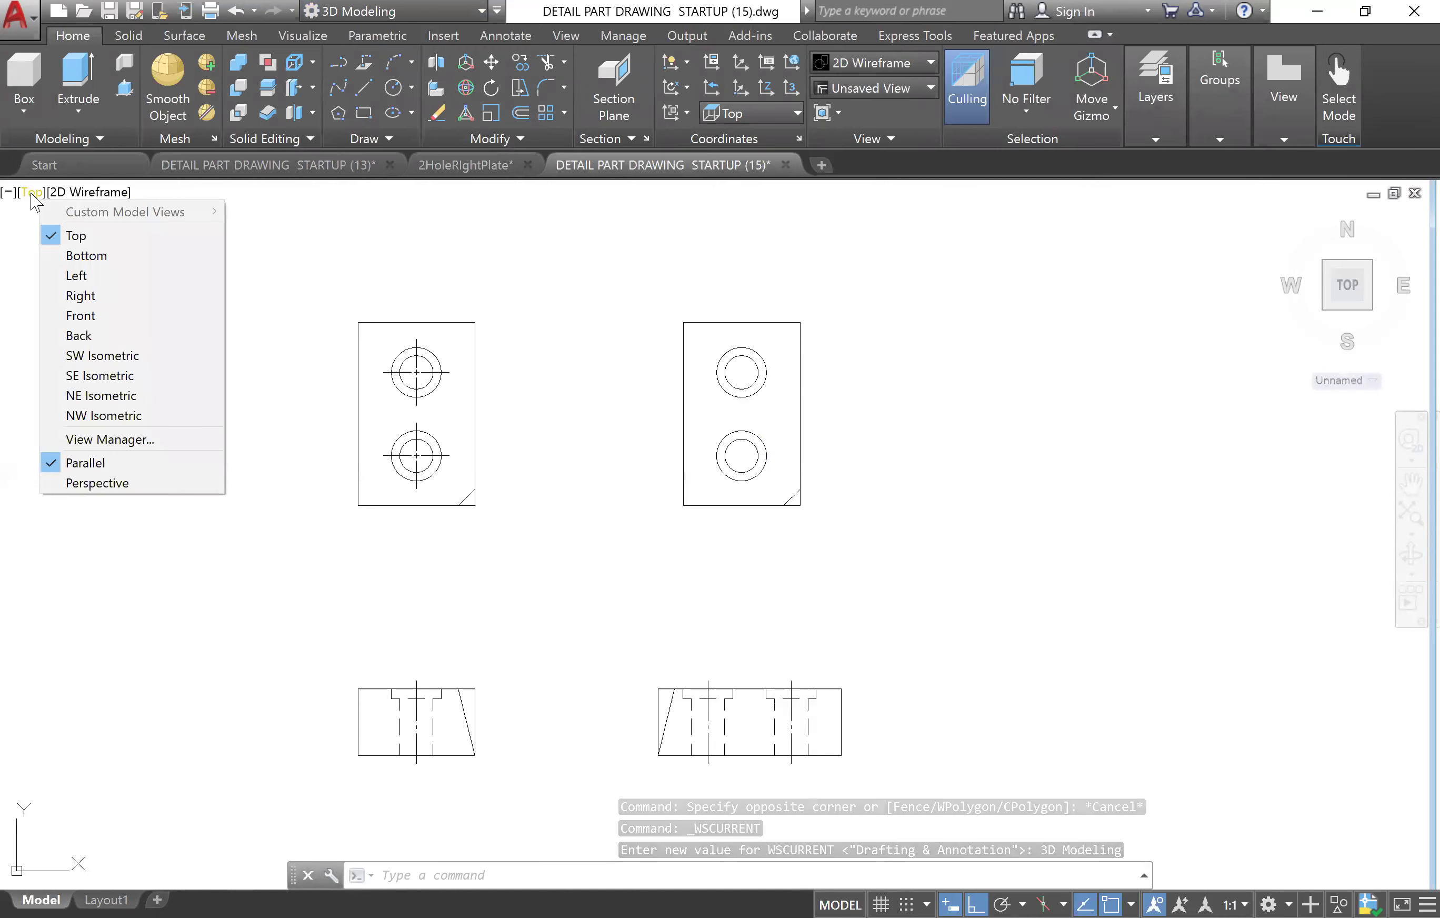
left_click(118, 357)
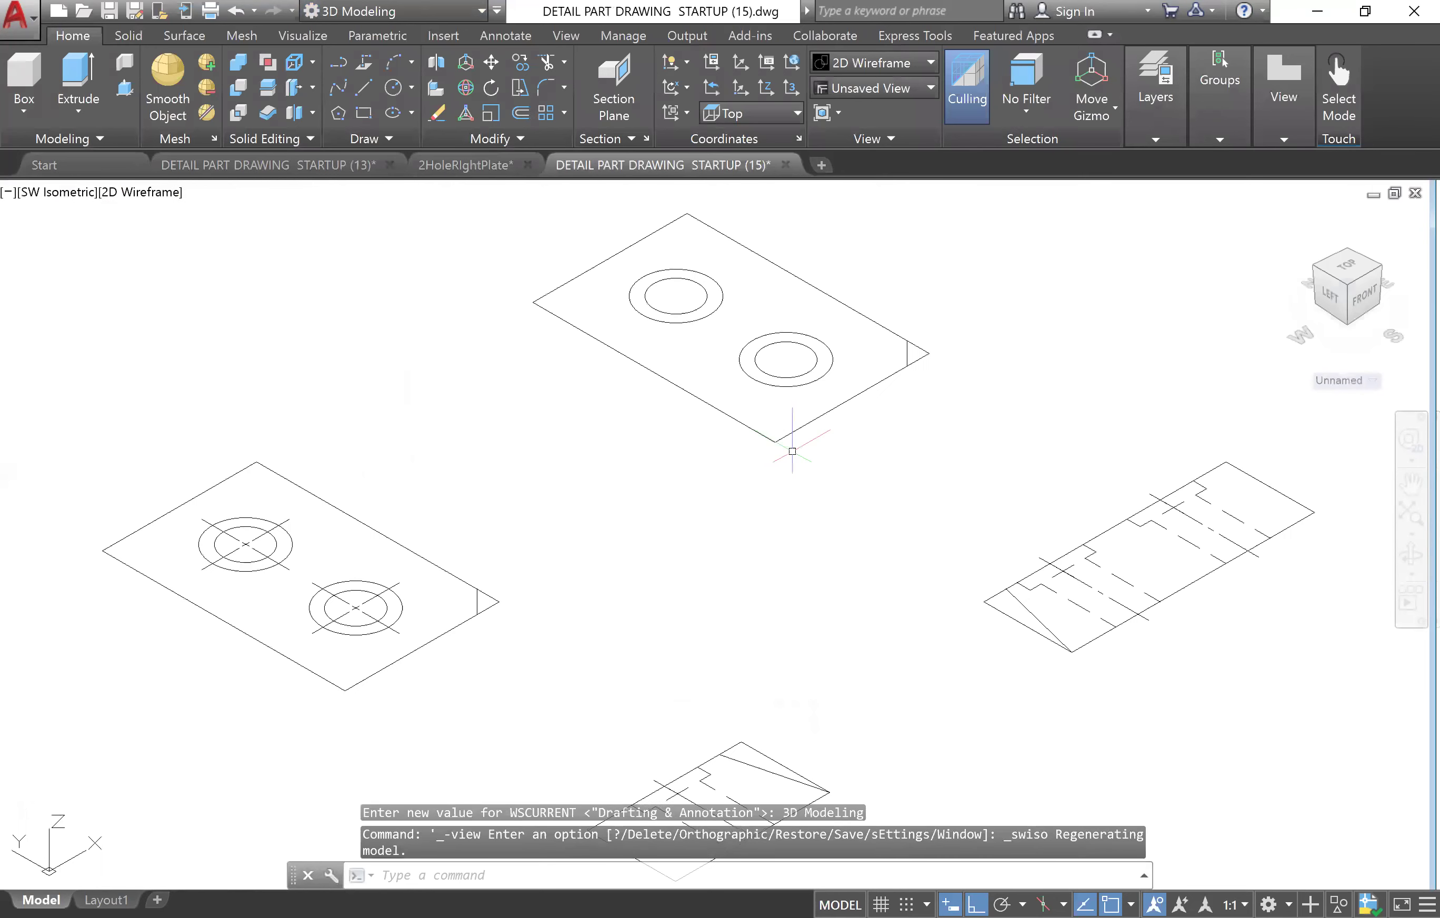
scroll(792, 451, "down", 2)
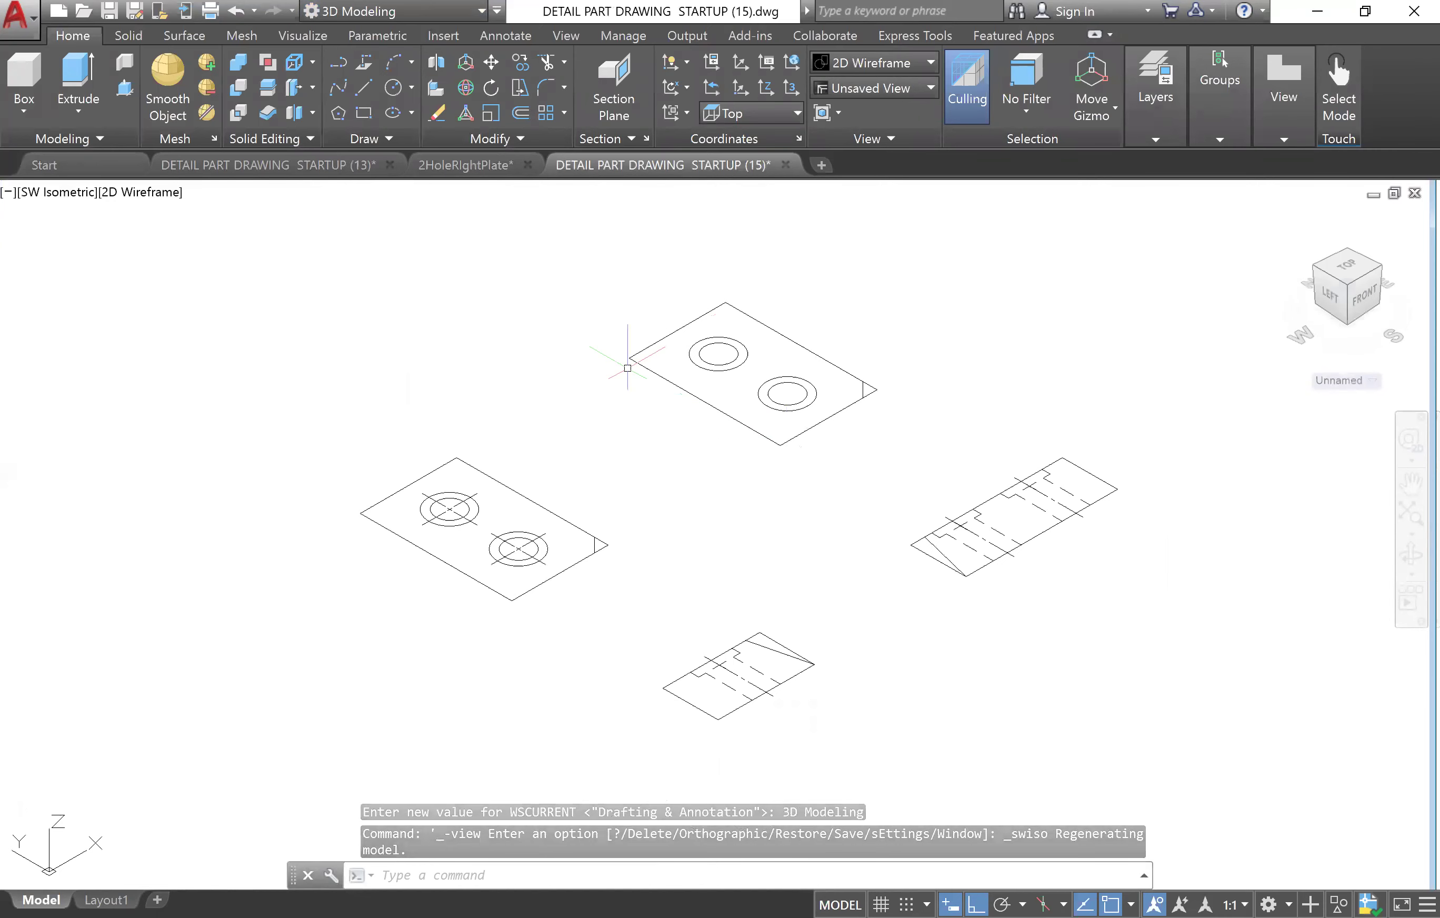
middle_click_drag(627, 368, 588, 397)
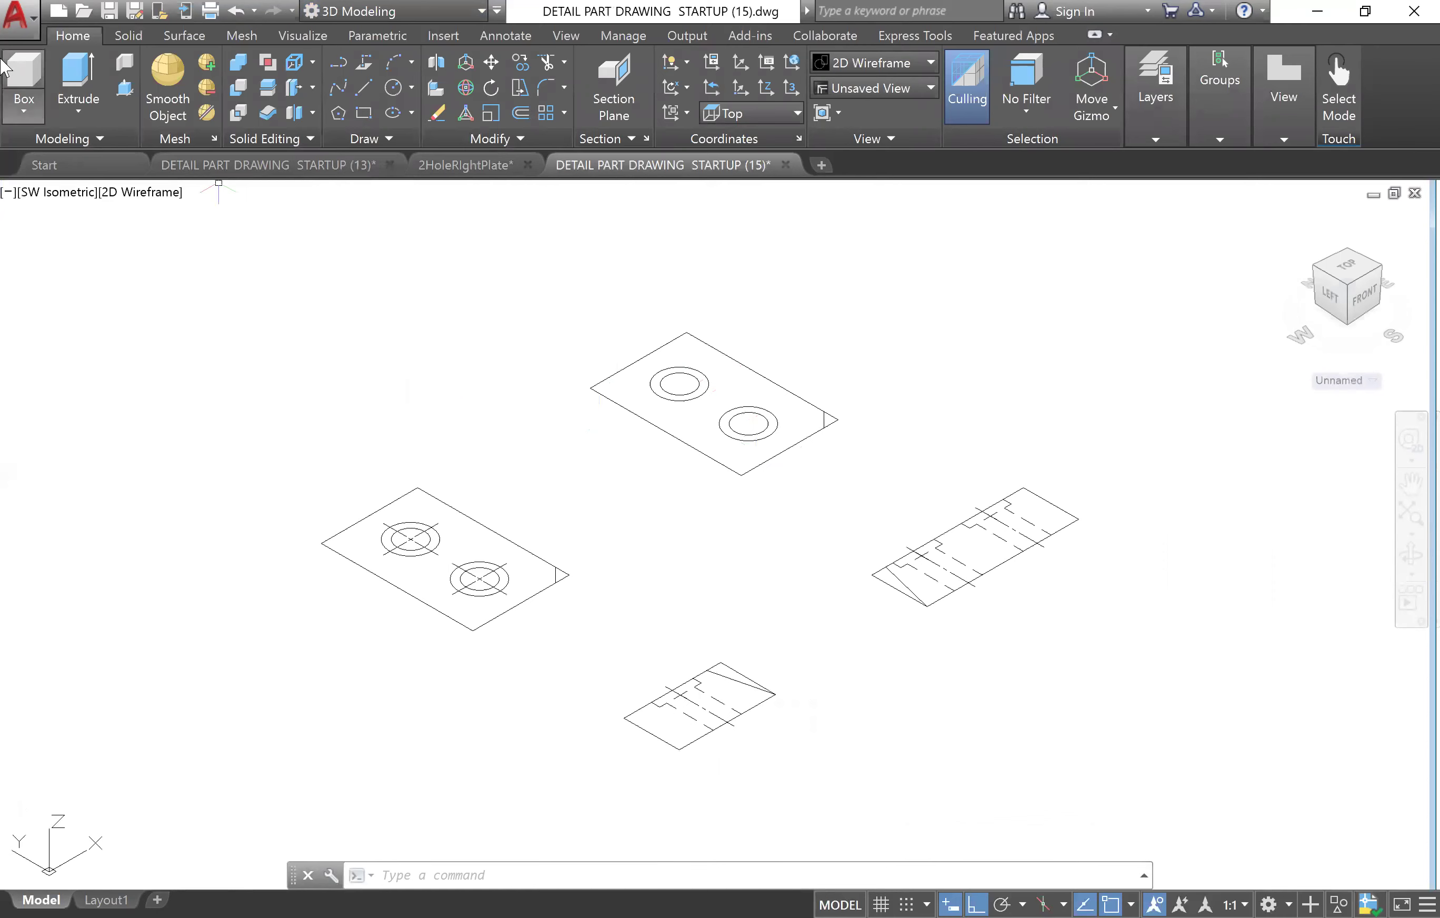
- Extrude the copied plate outline to a height of 1 into a solid block
left_click(78, 66)
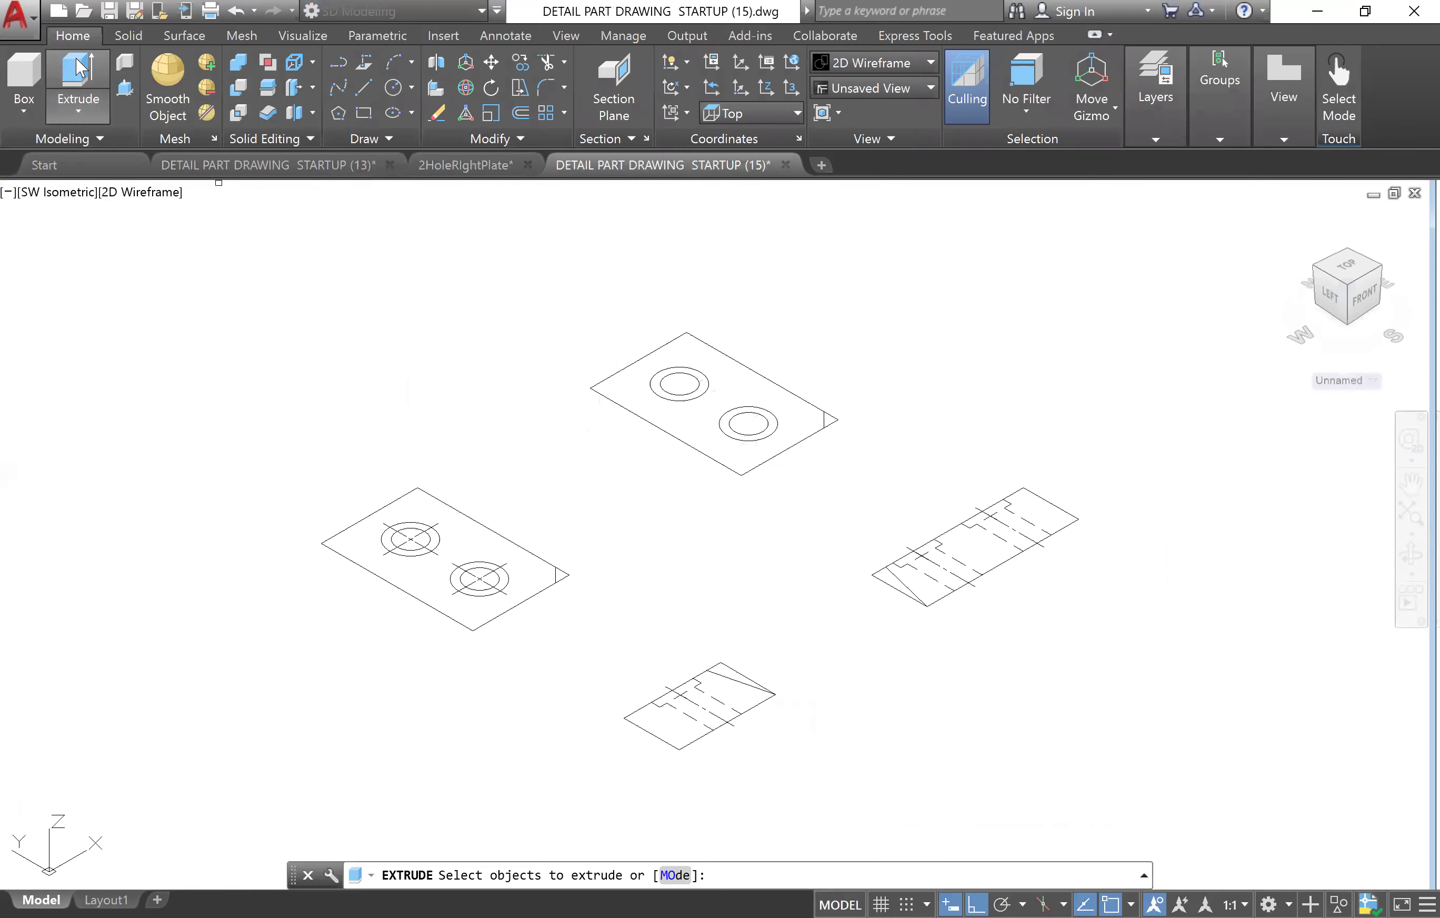
left_click(653, 422)
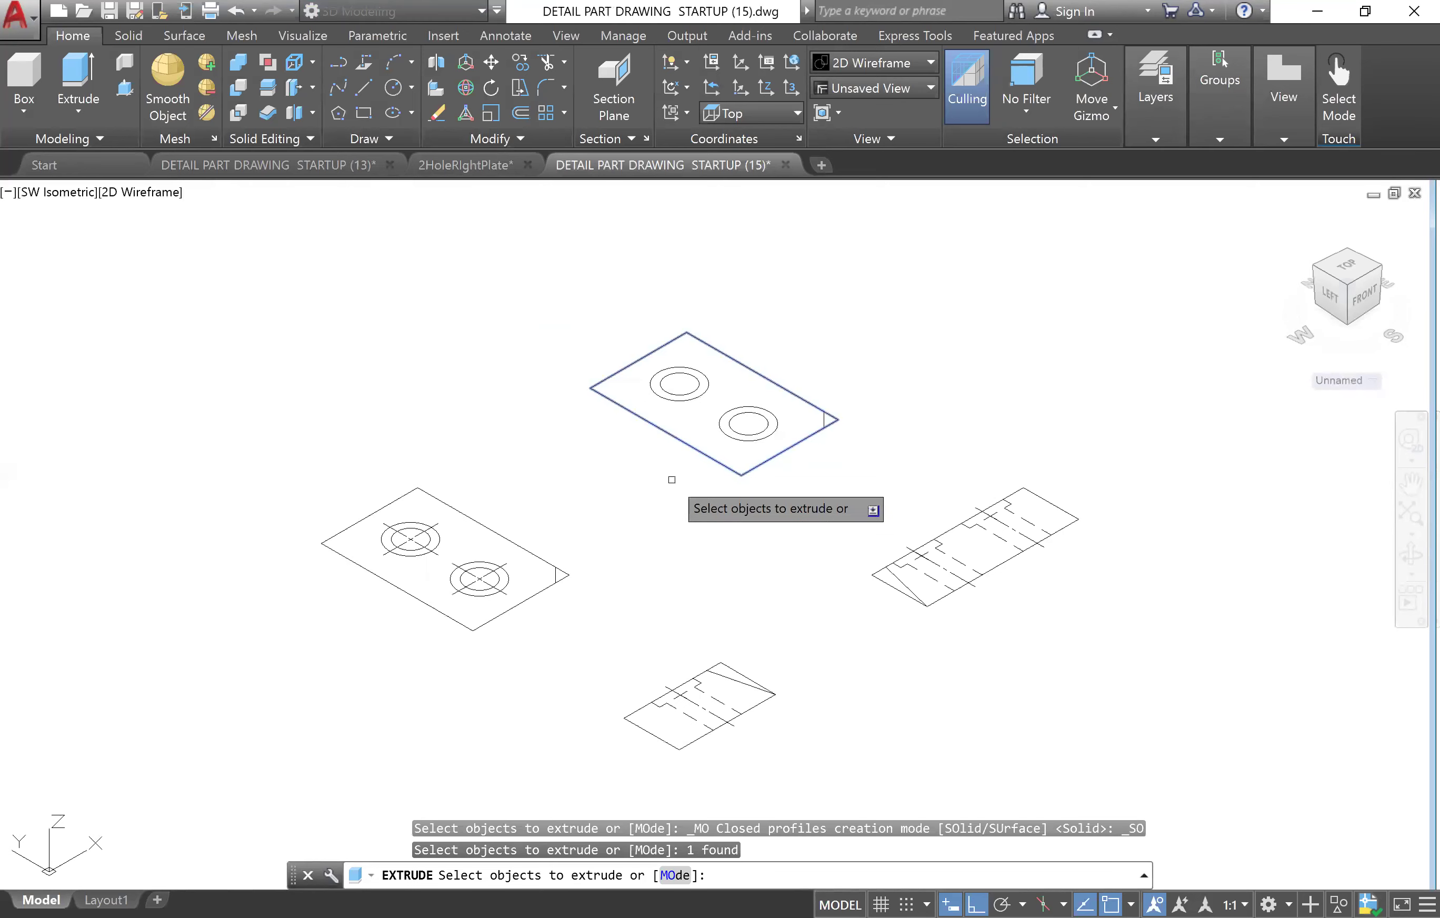
key("Return")
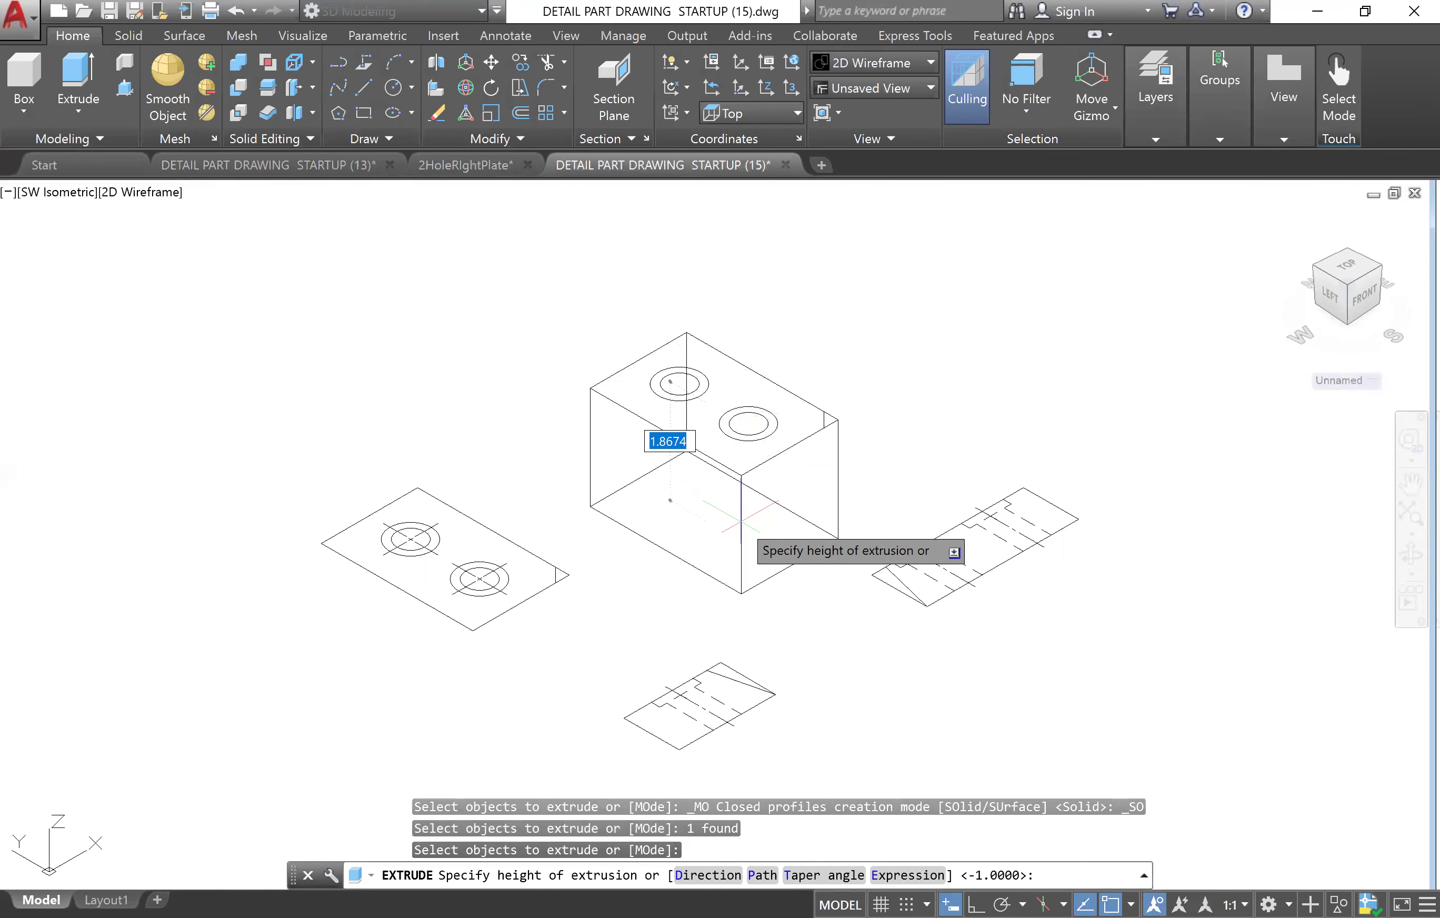
type("1")
key("Return")
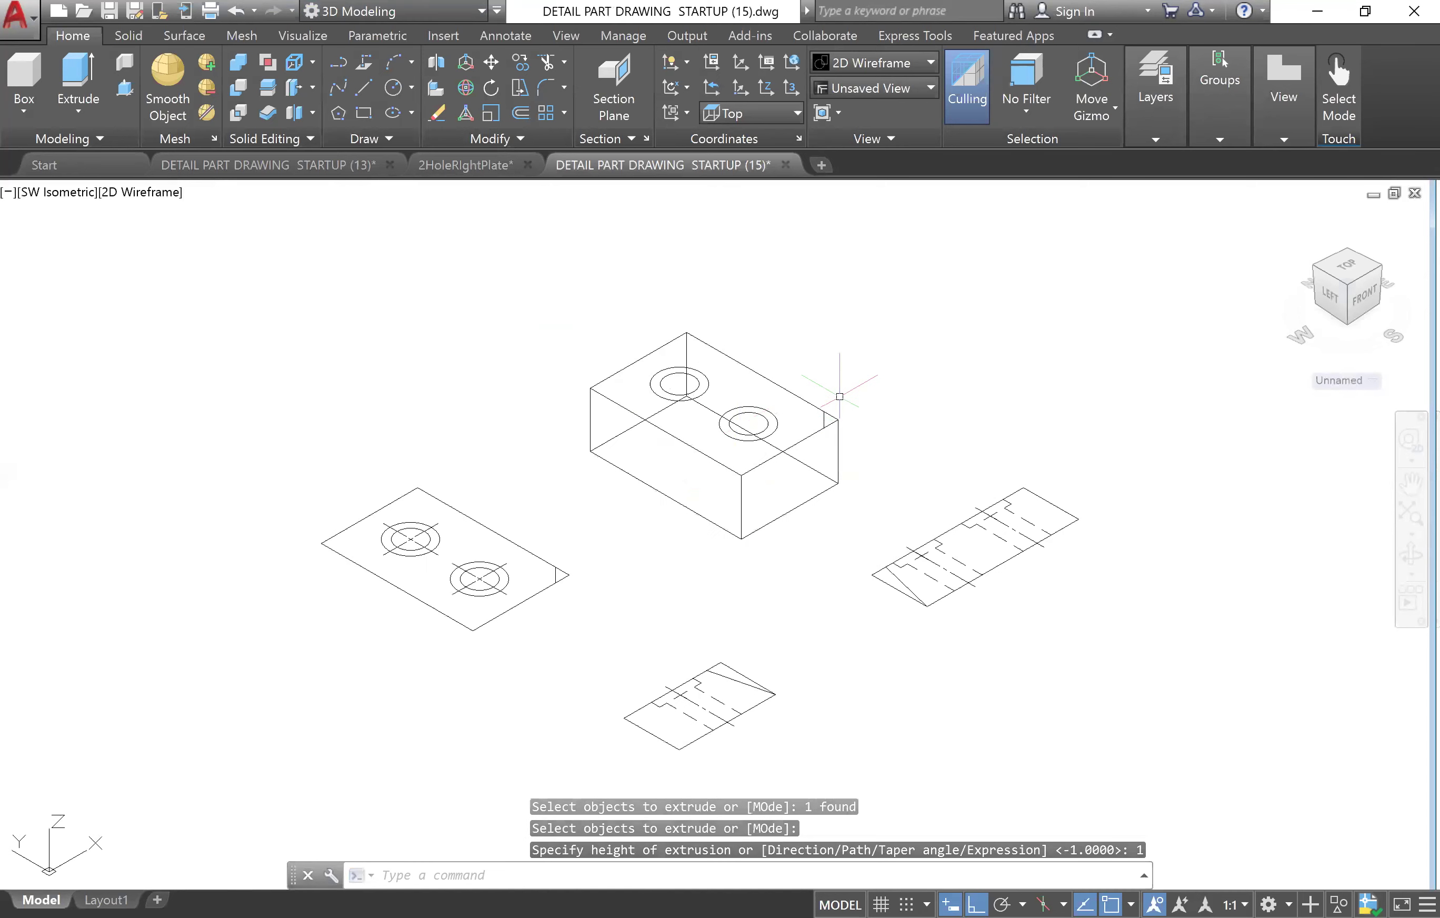
- Draw lines on the block's right end from the top edge to the lower corner and back to the top corner
left_click(363, 89)
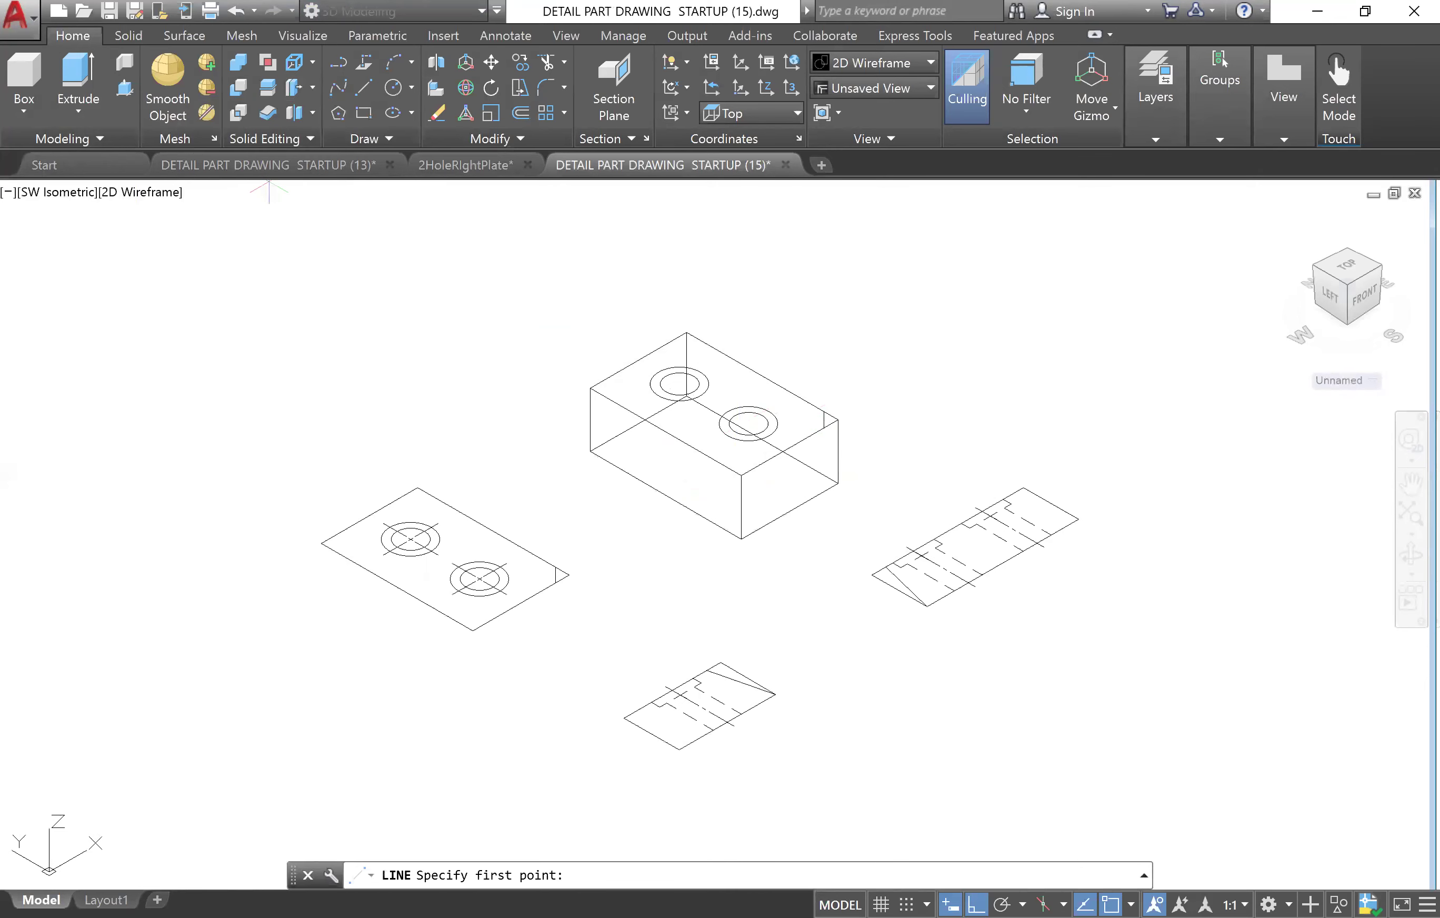
scroll(838, 454, "up", 4)
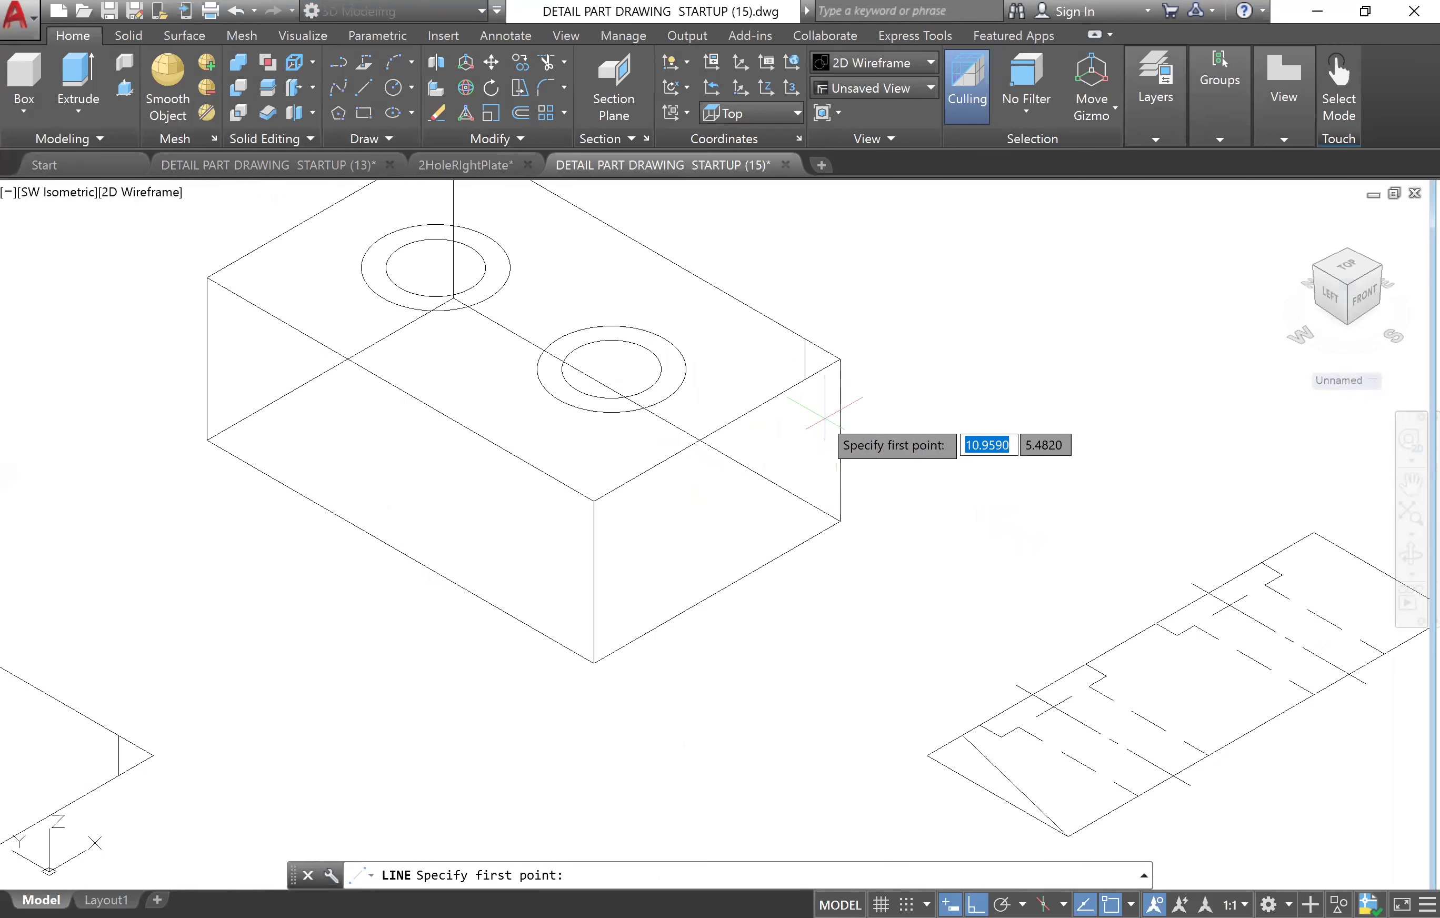
left_click(805, 379)
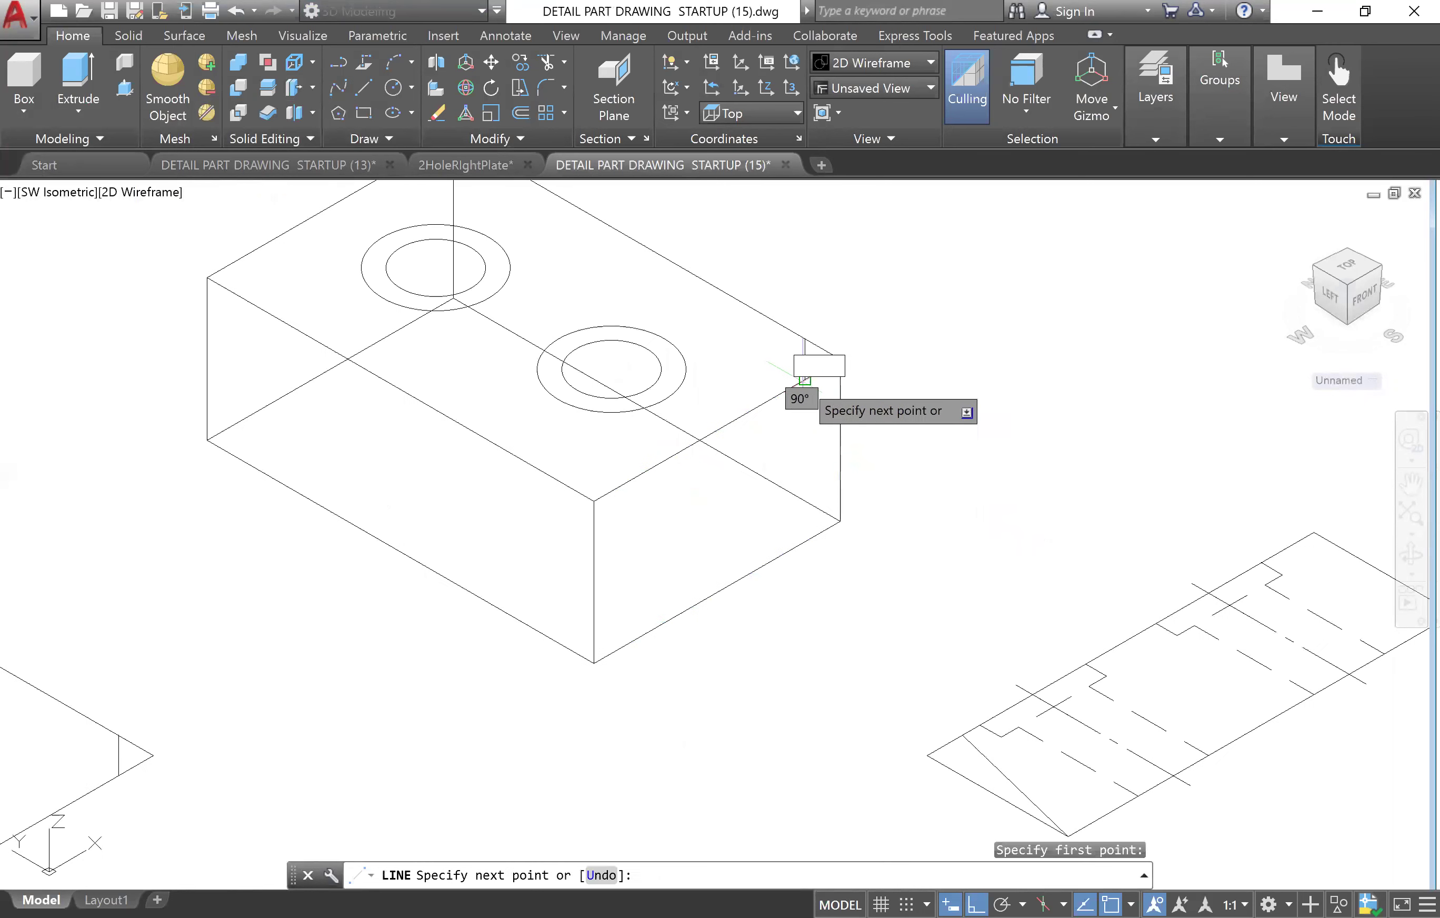
left_click(841, 520)
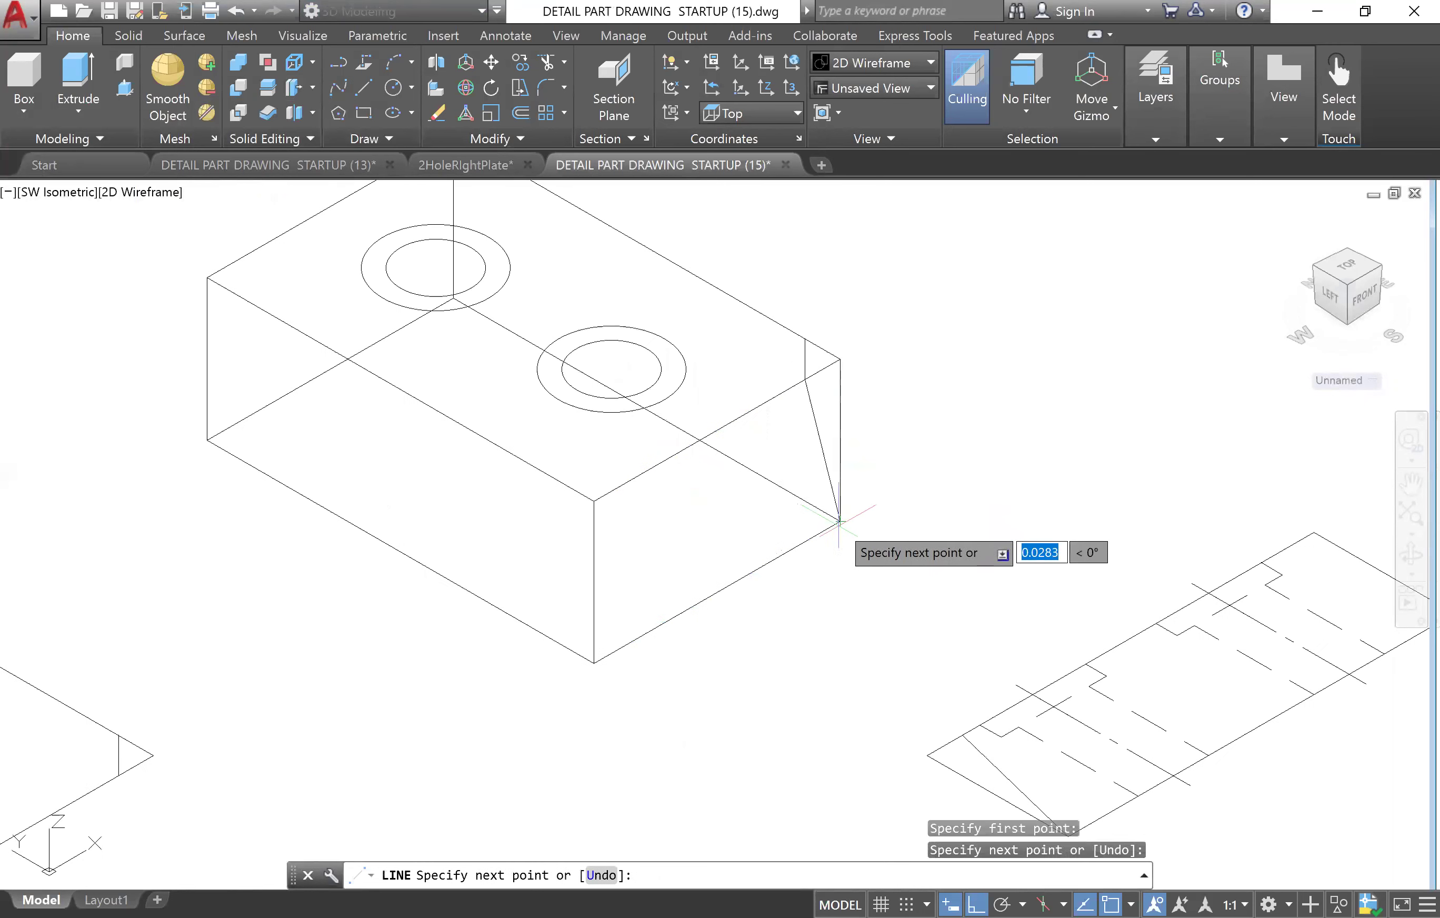
left_click(805, 338)
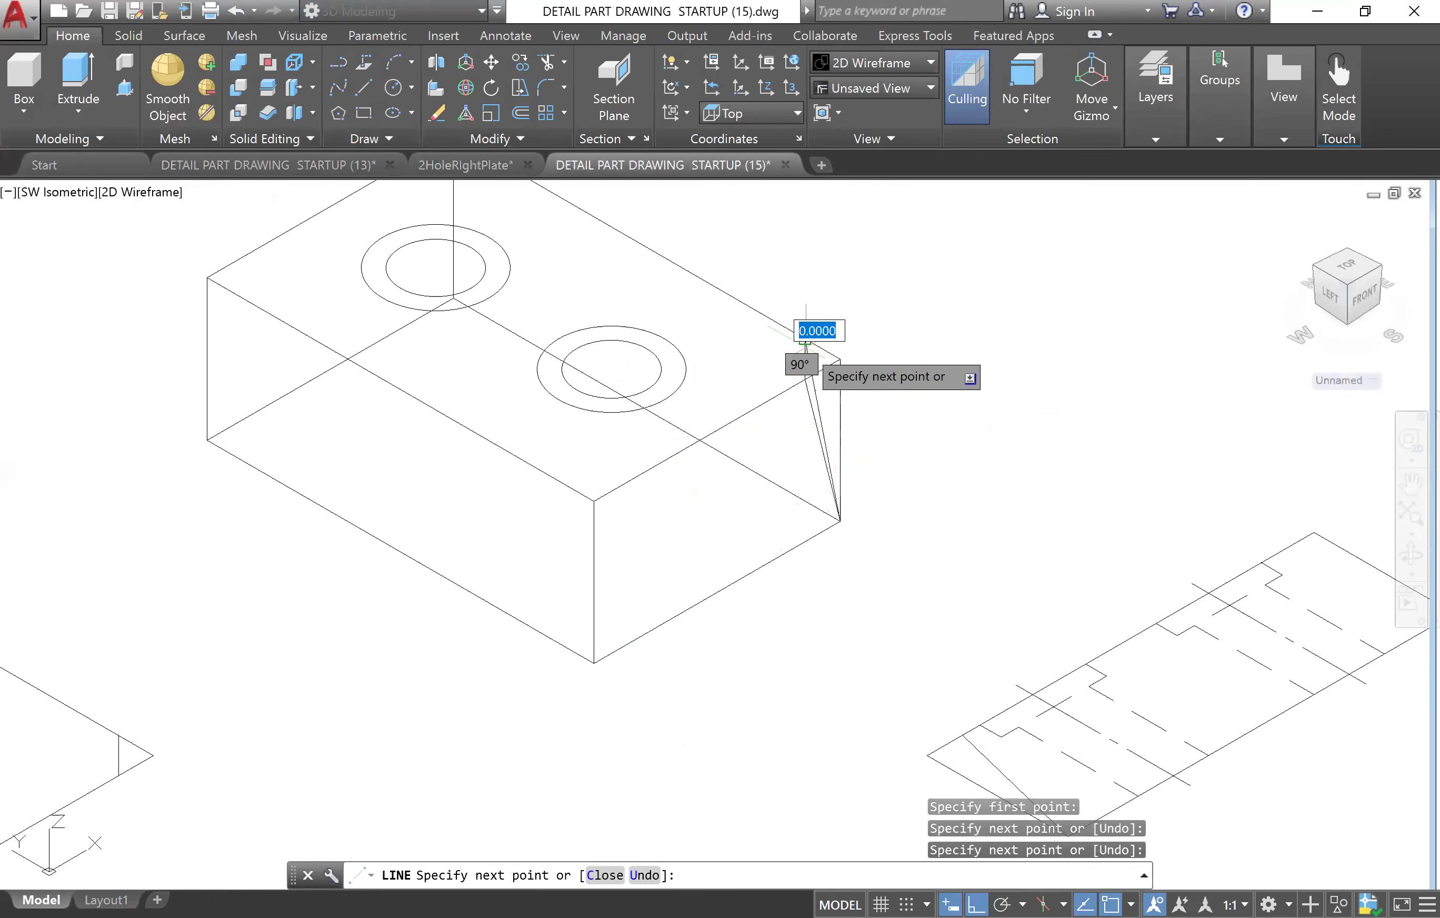
key("Escape")
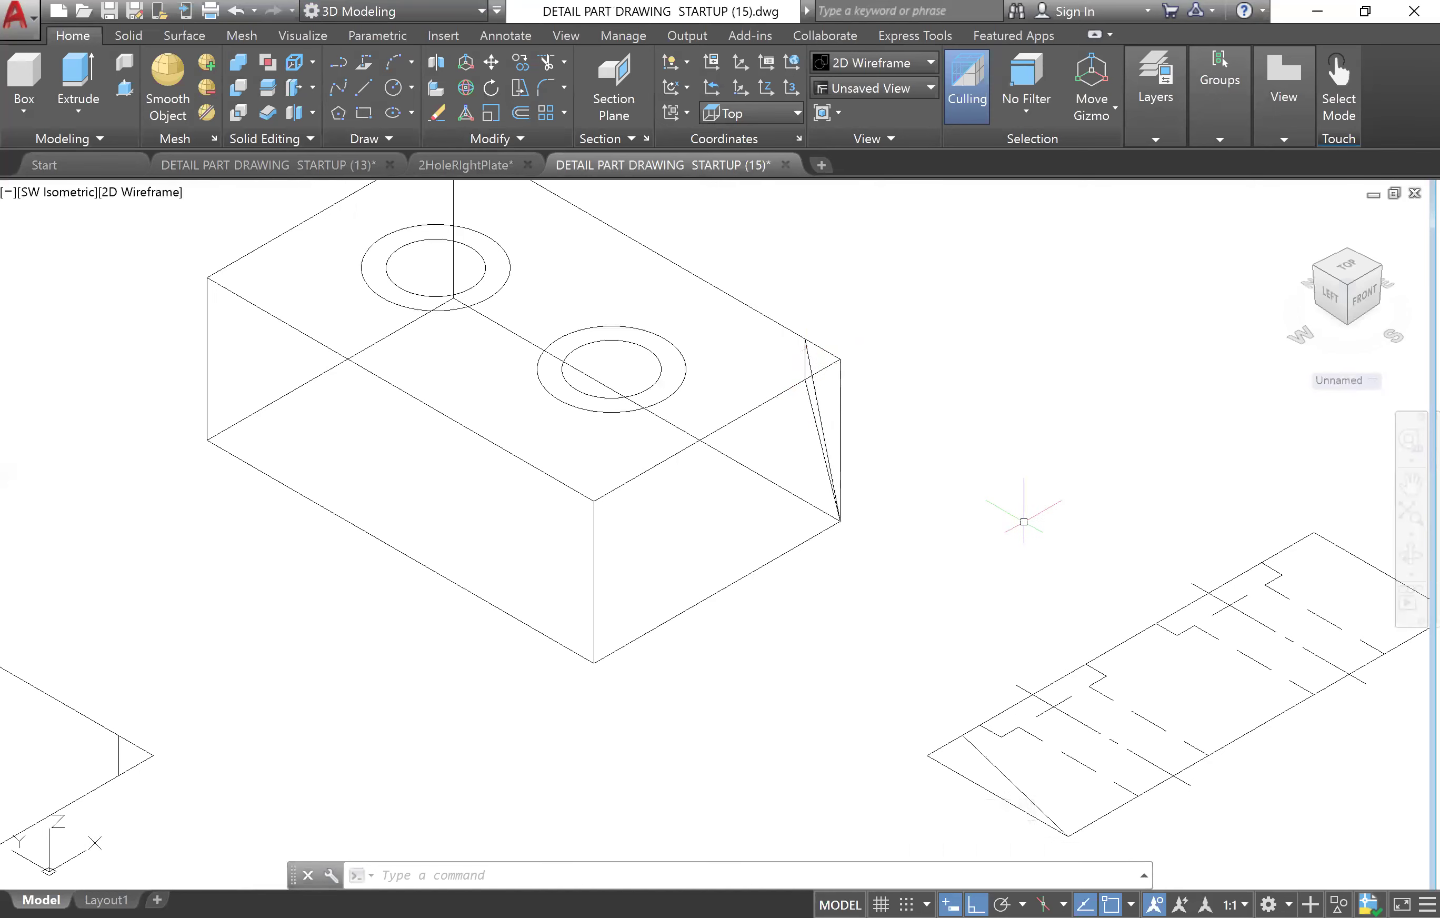
- Create a three-sided 3DFACE on the three snapped corners of the sloped triangle
type("3DFACE")
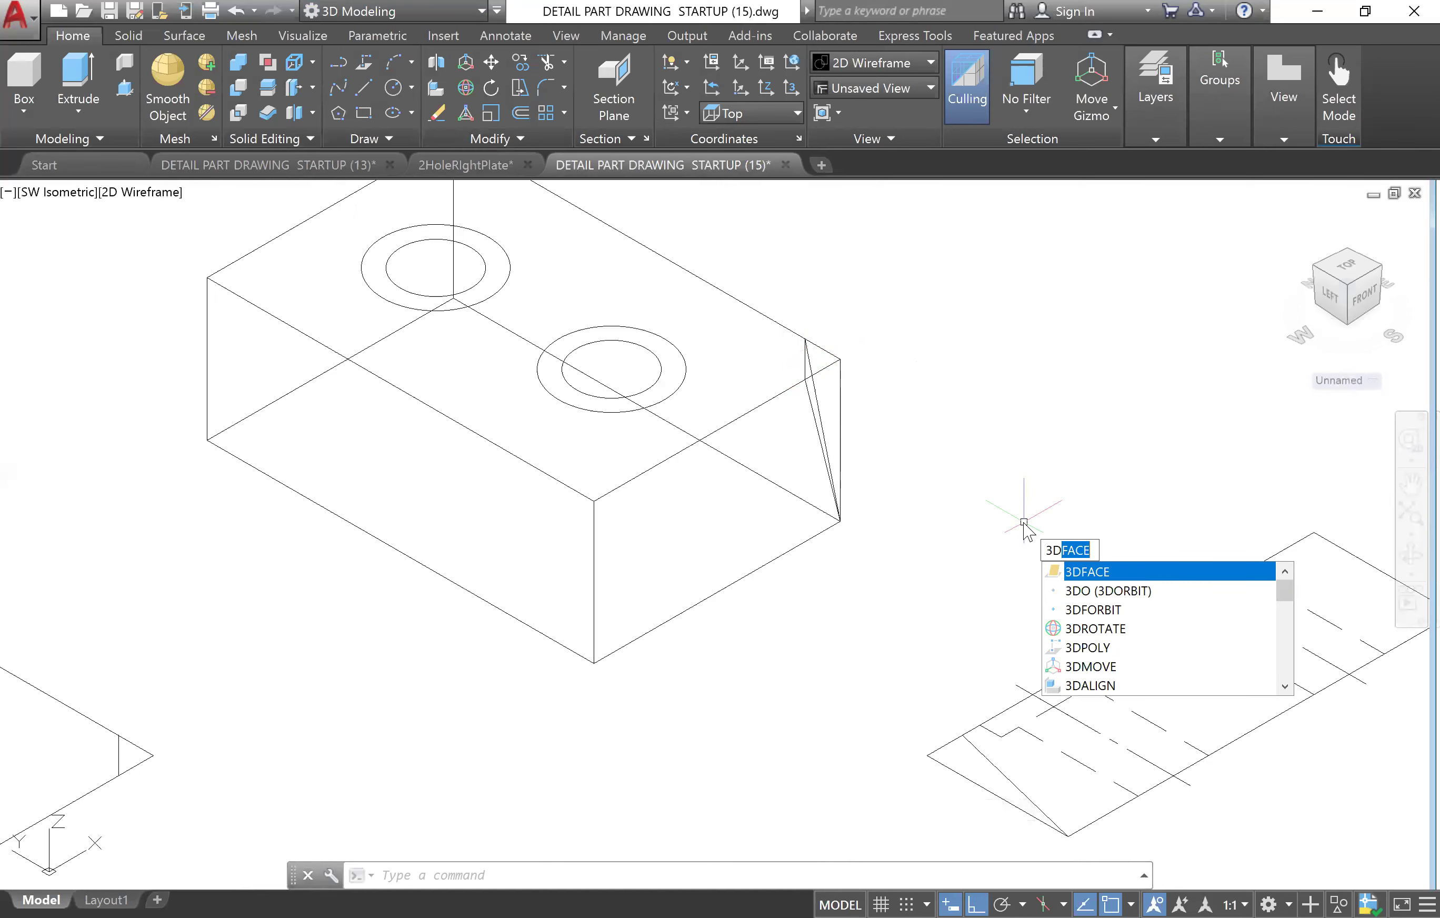
key("Return")
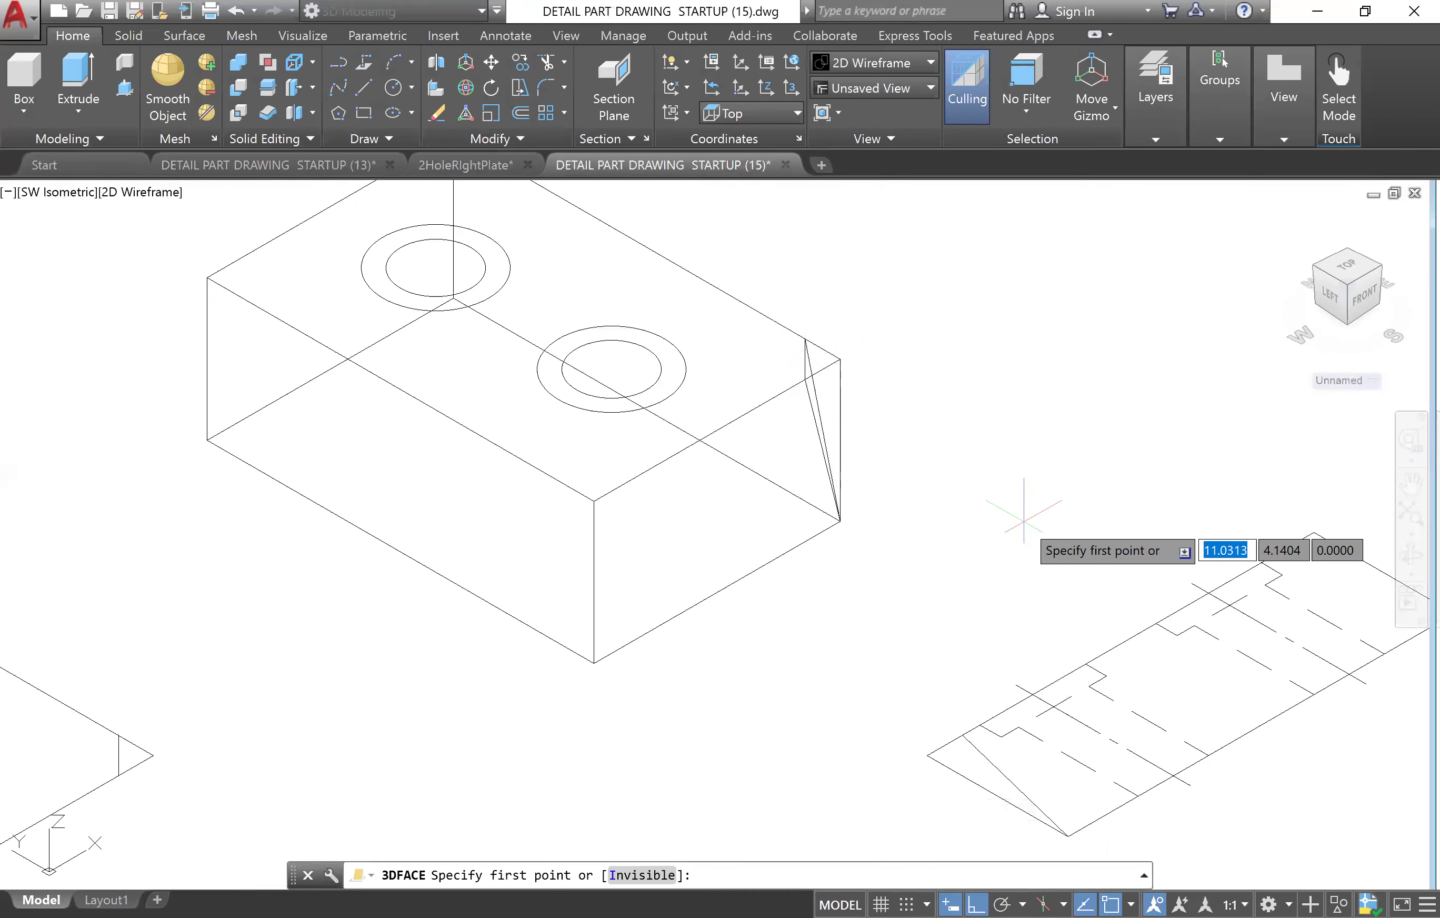
left_click(804, 379)
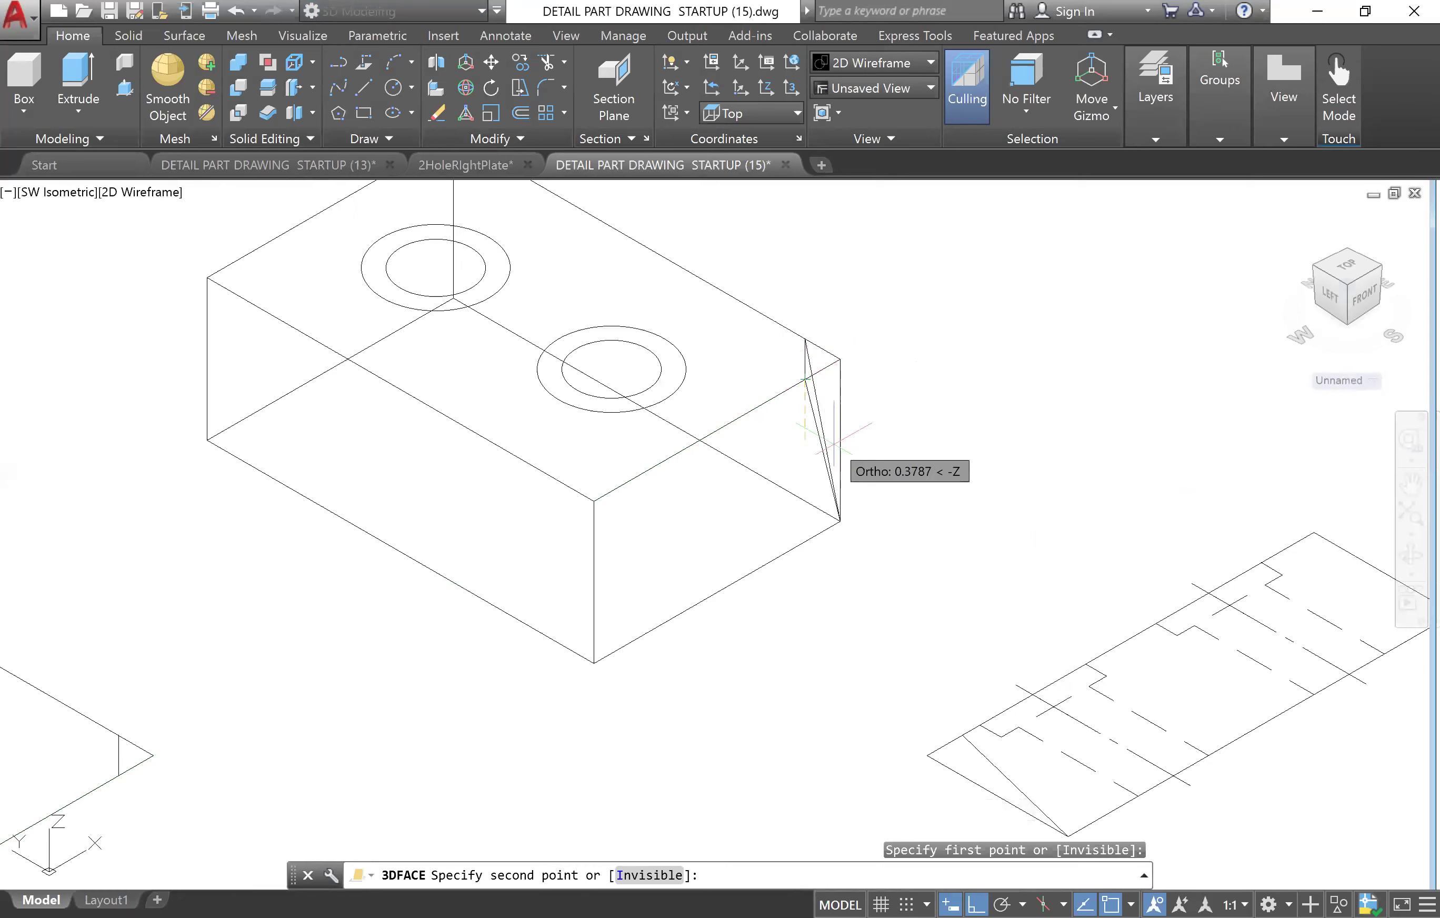
left_click(840, 520)
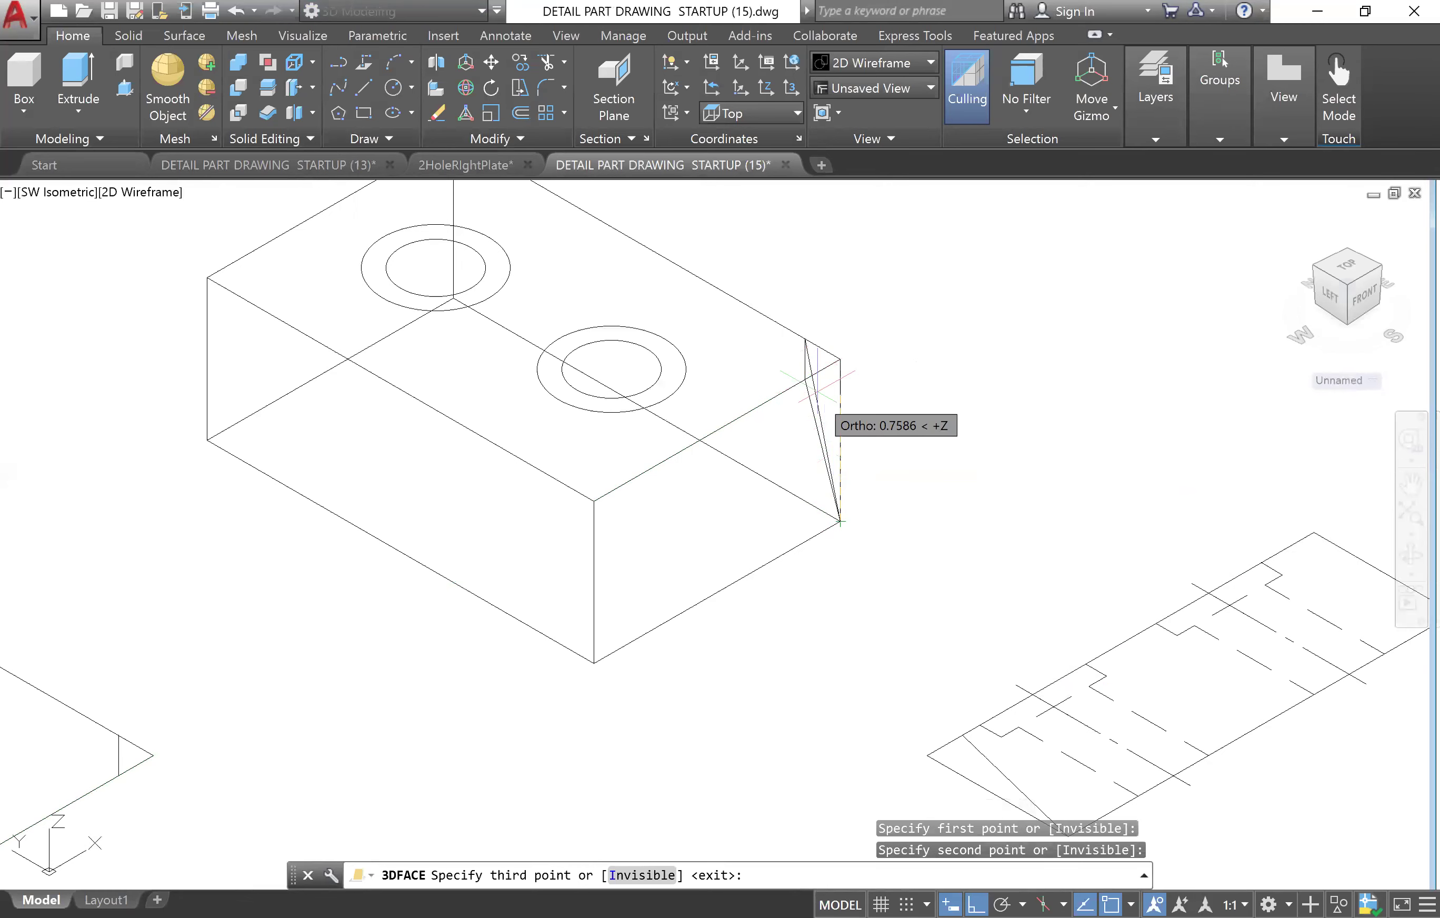
left_click(805, 338)
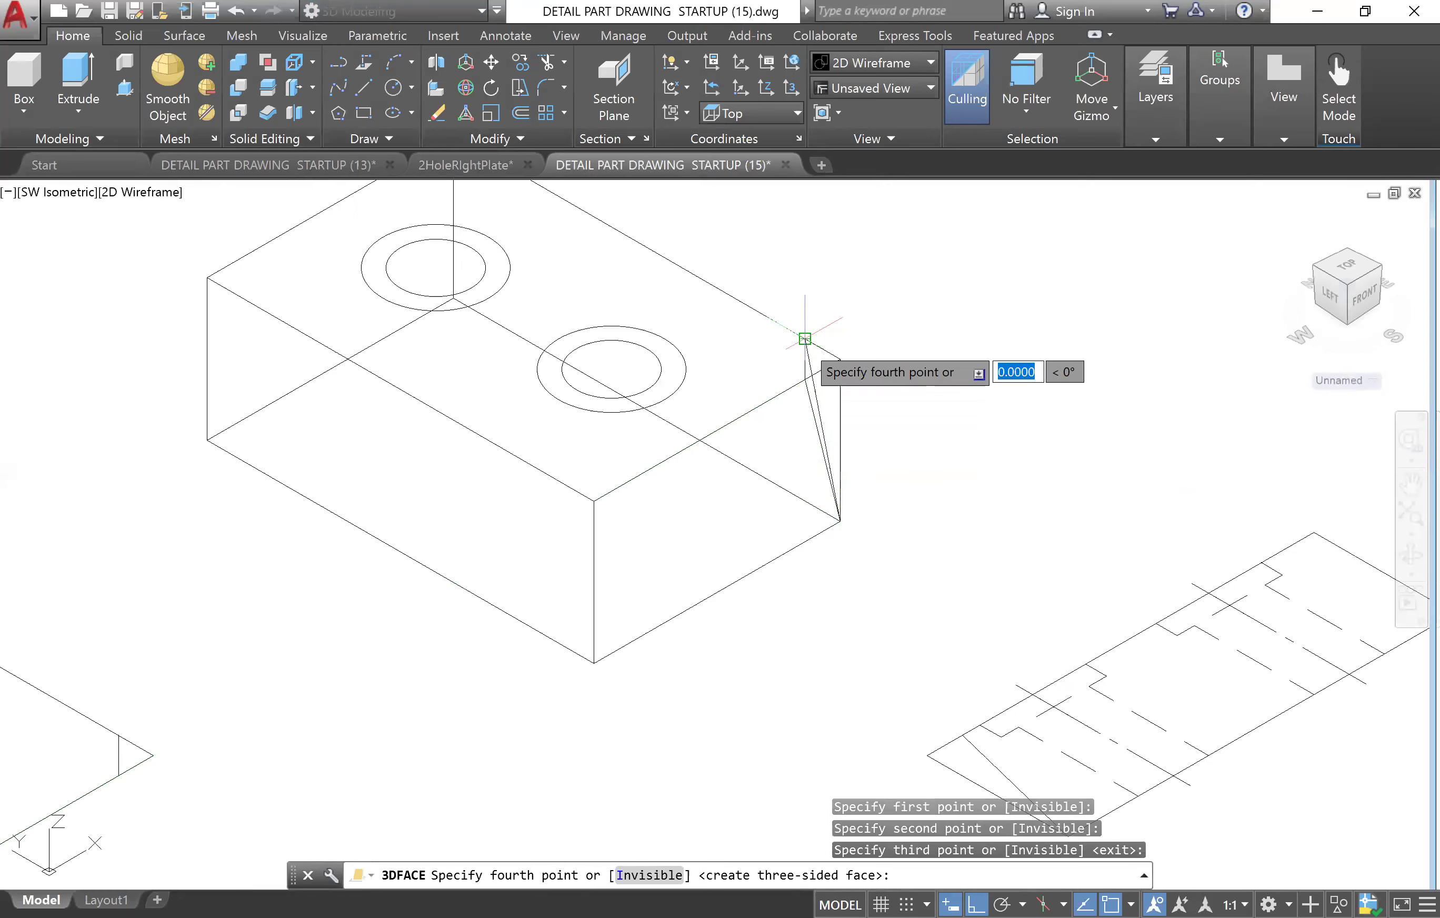
left_click(805, 379)
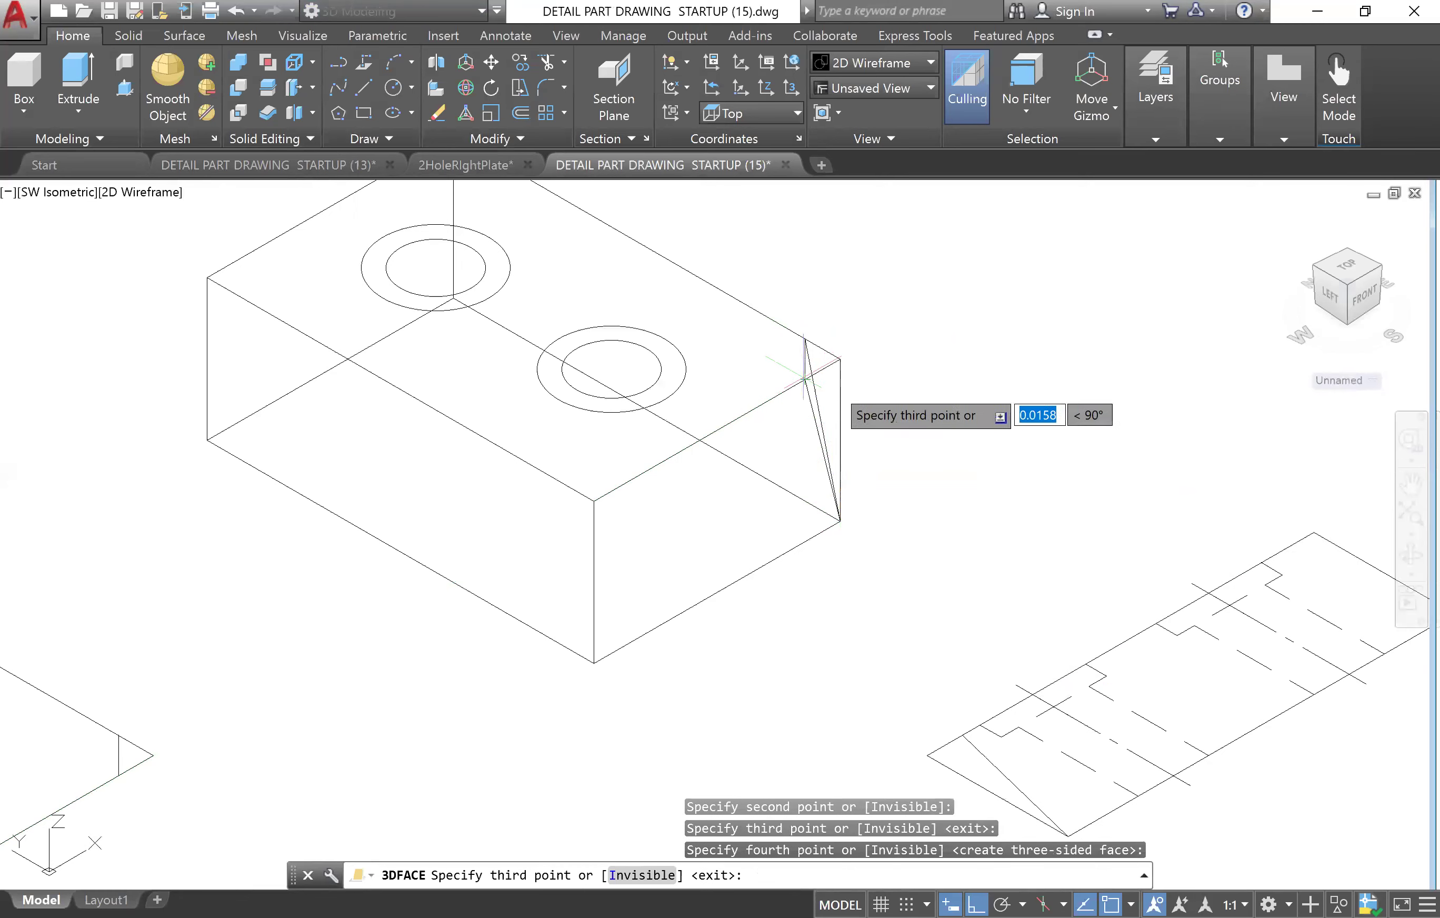
key("Escape")
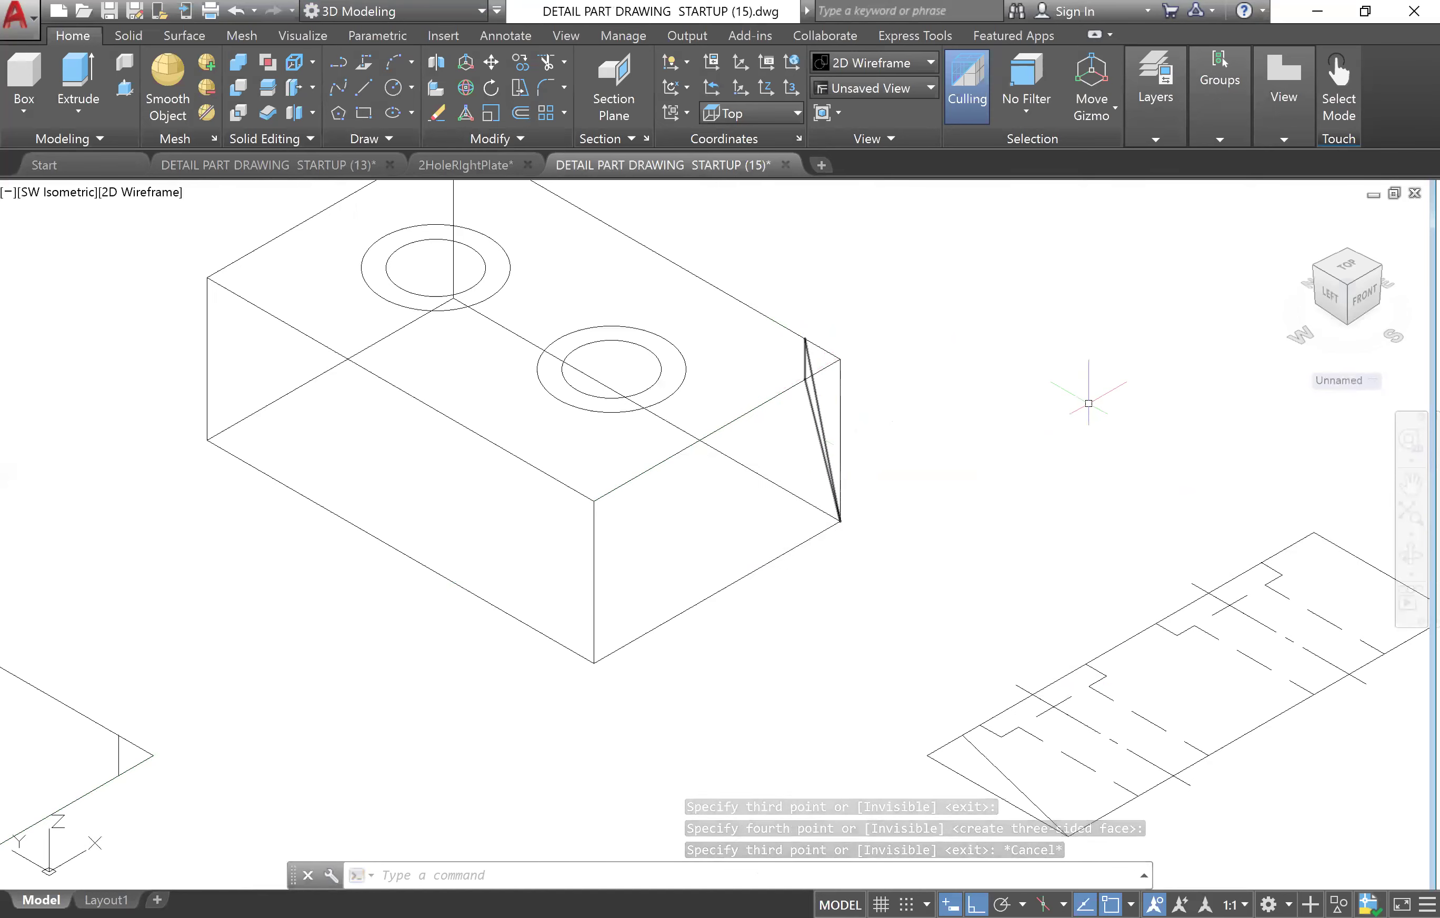
- Extrude the triangular 3D face outward into a wedge solid beside the block
left_click(79, 79)
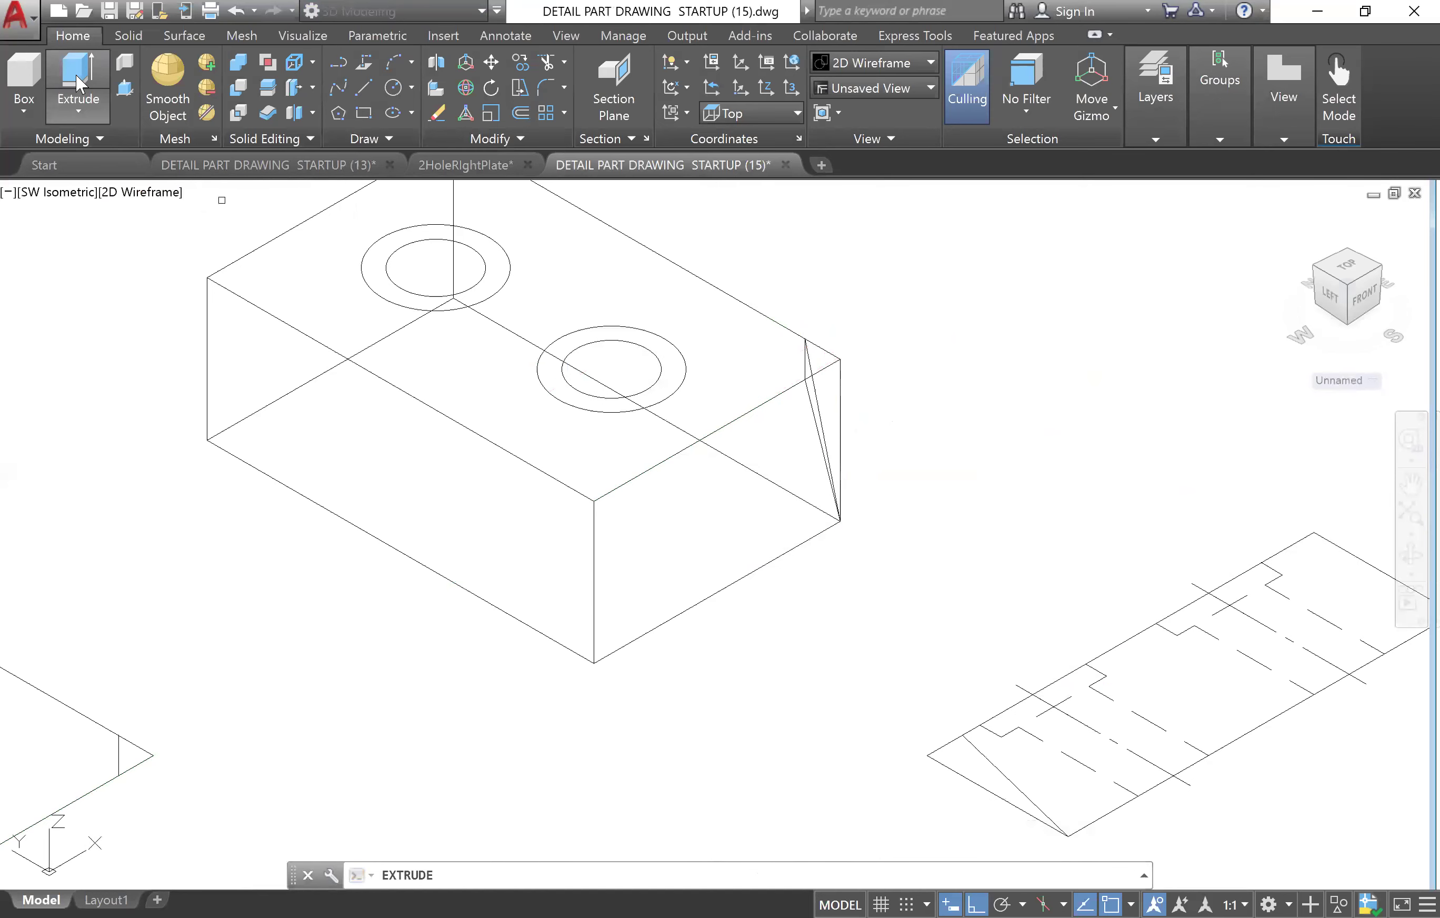
left_click(822, 442)
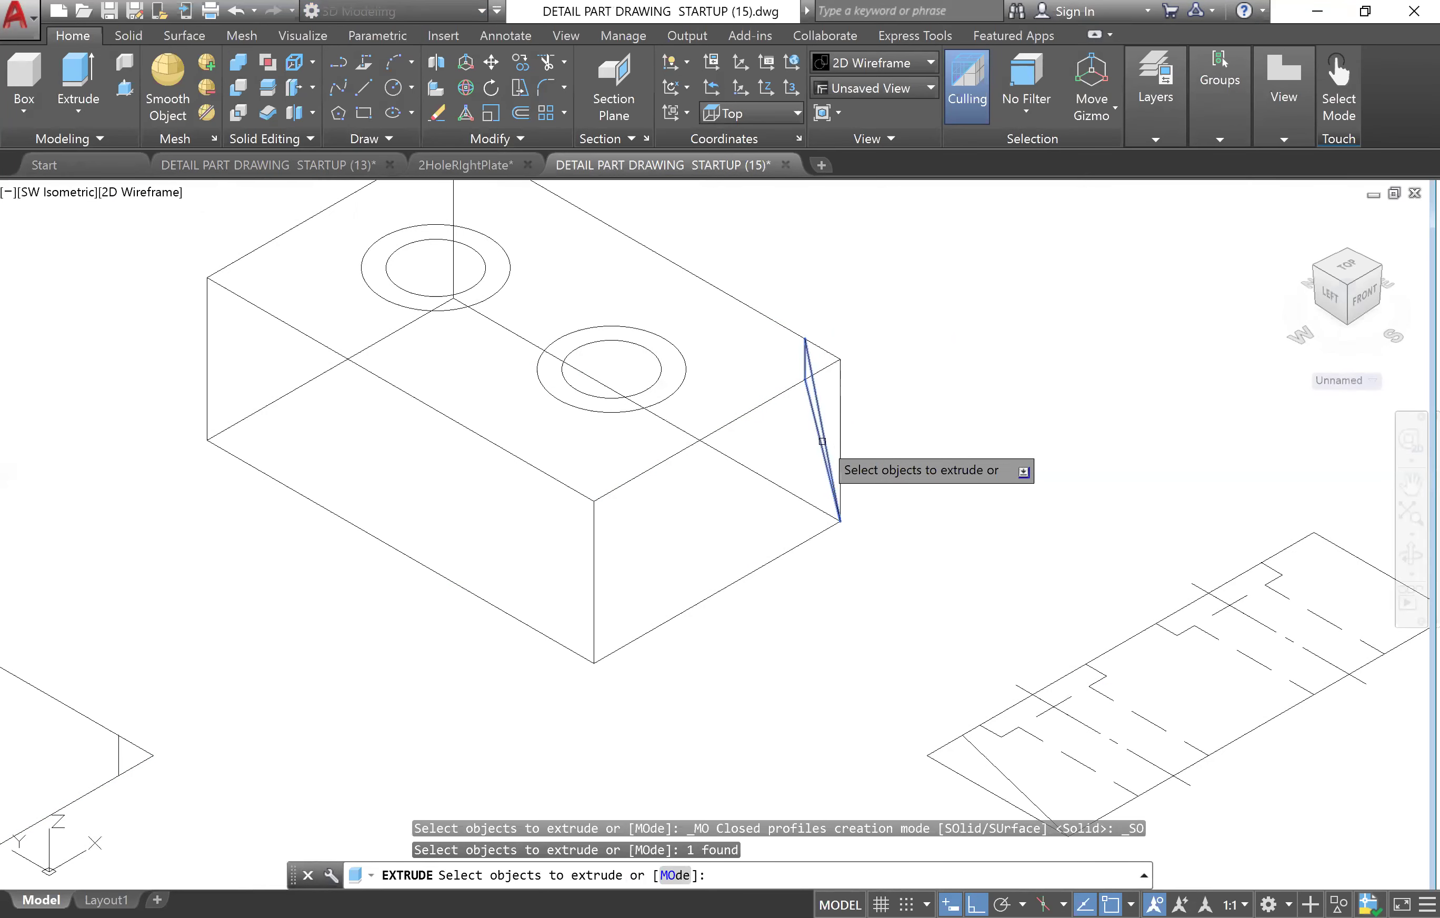
key("Return")
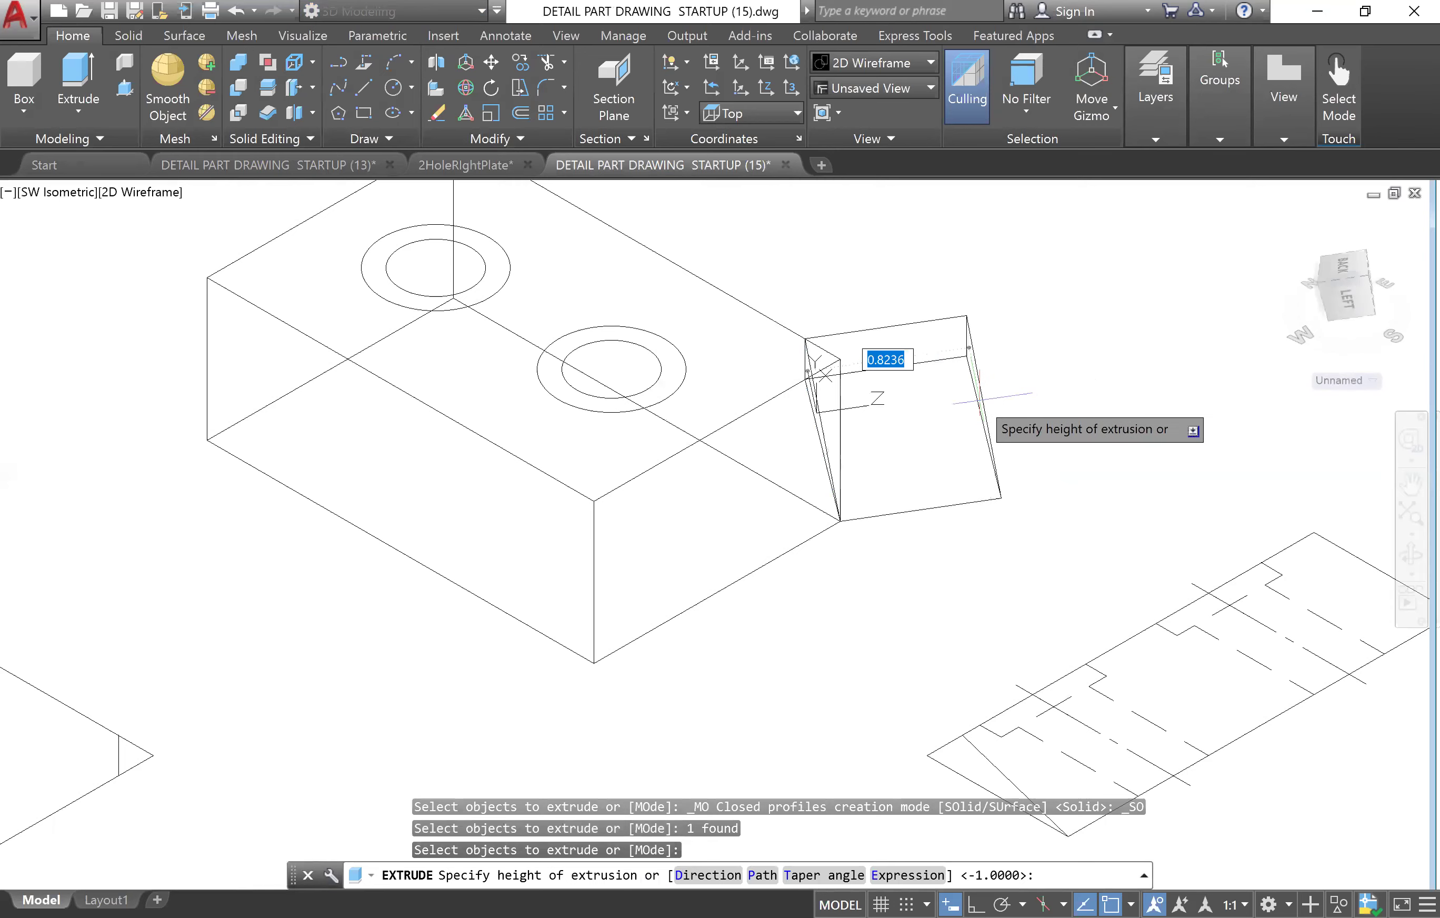
left_click(977, 398)
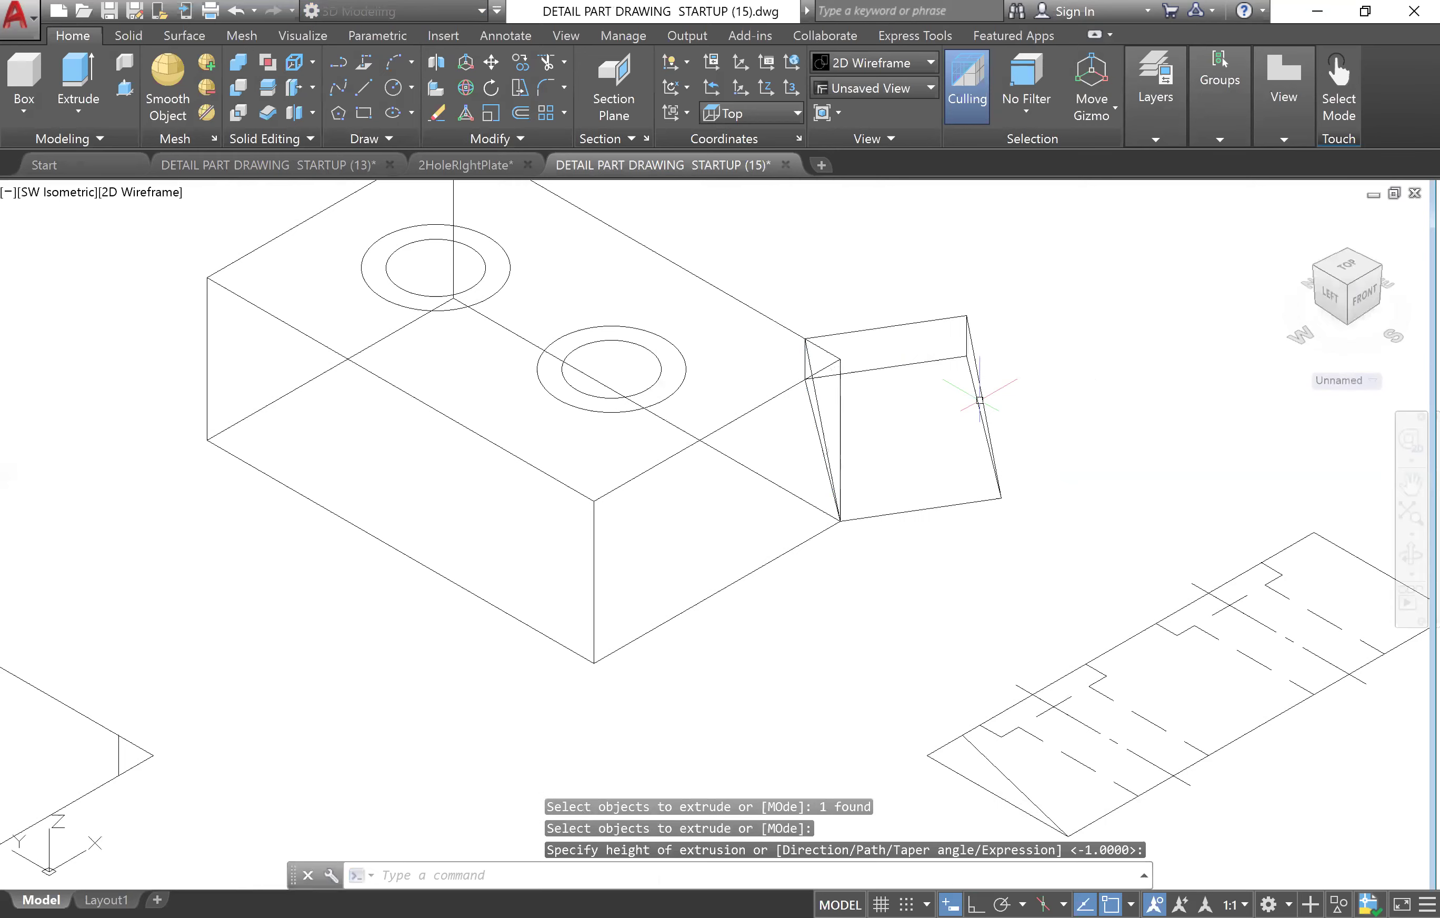
middle_click_drag(897, 428, 894, 492)
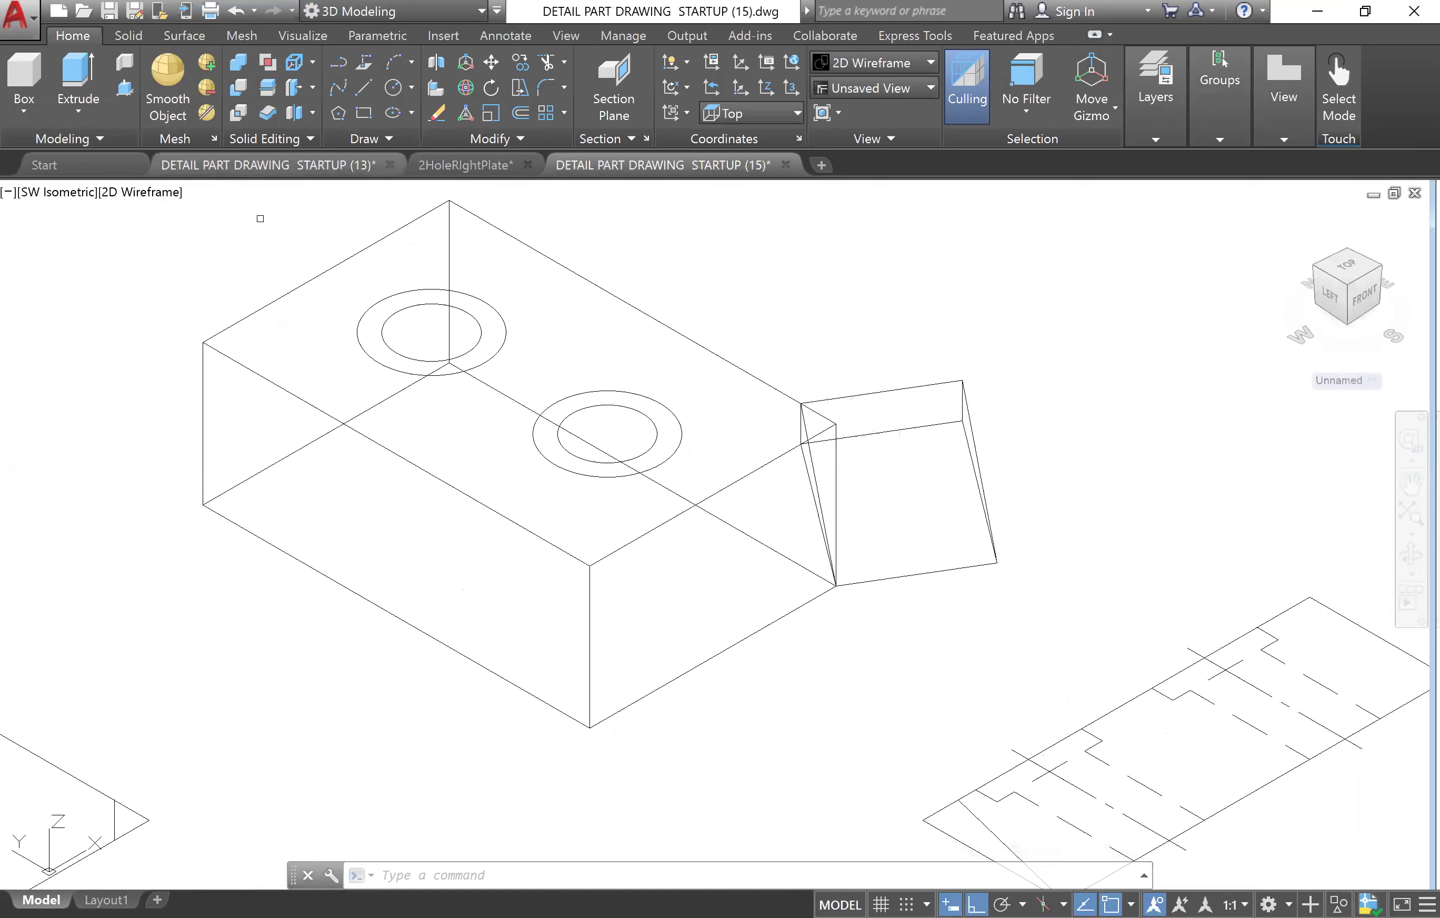
- Subtract the wedge from the plate block, leaving a sloped cut across its end
left_click(240, 89)
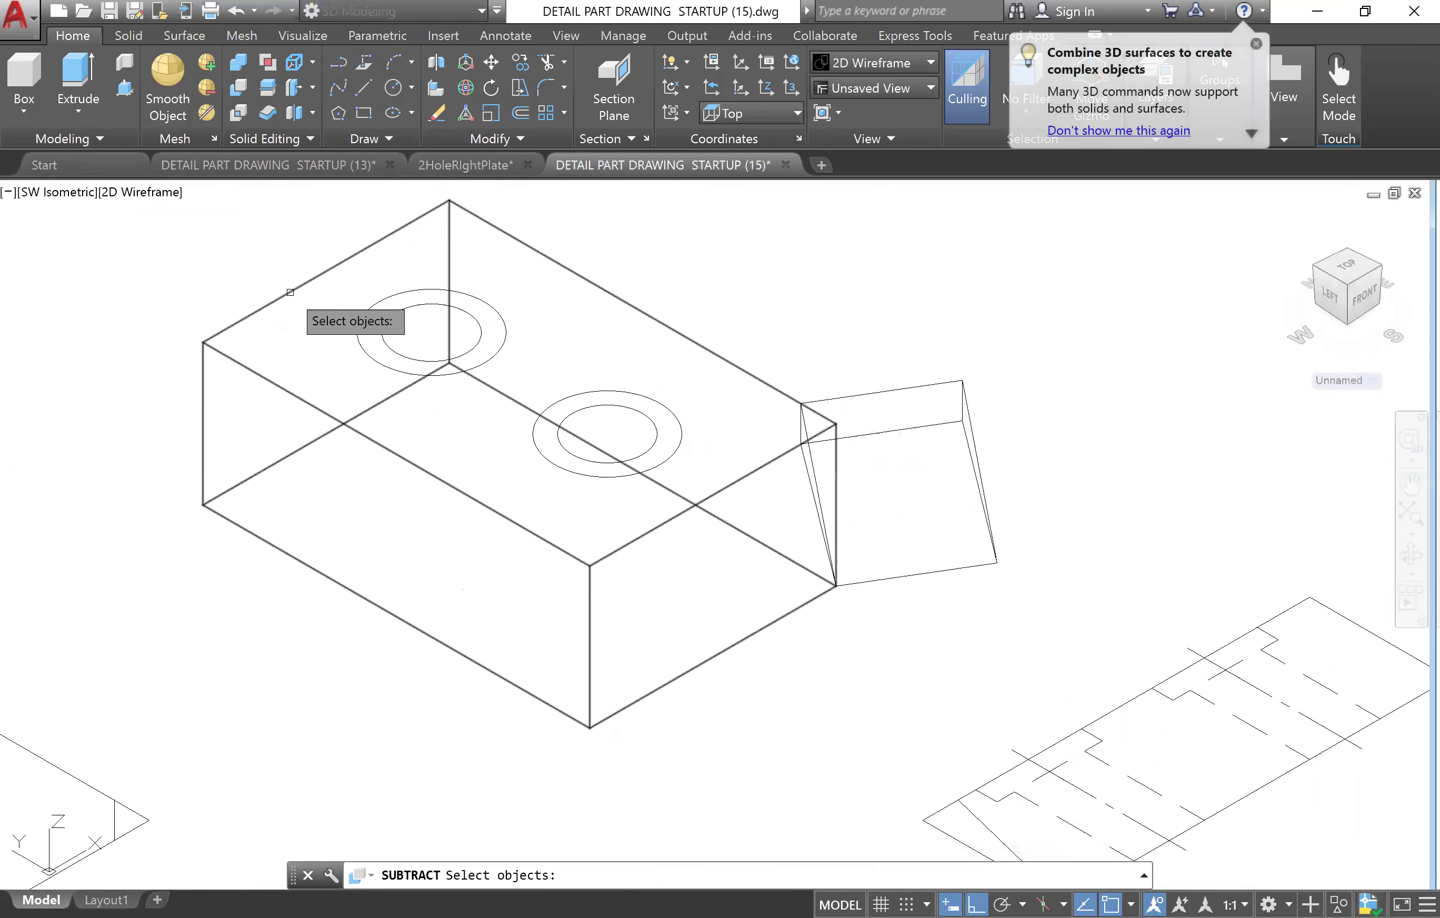
left_click(291, 292)
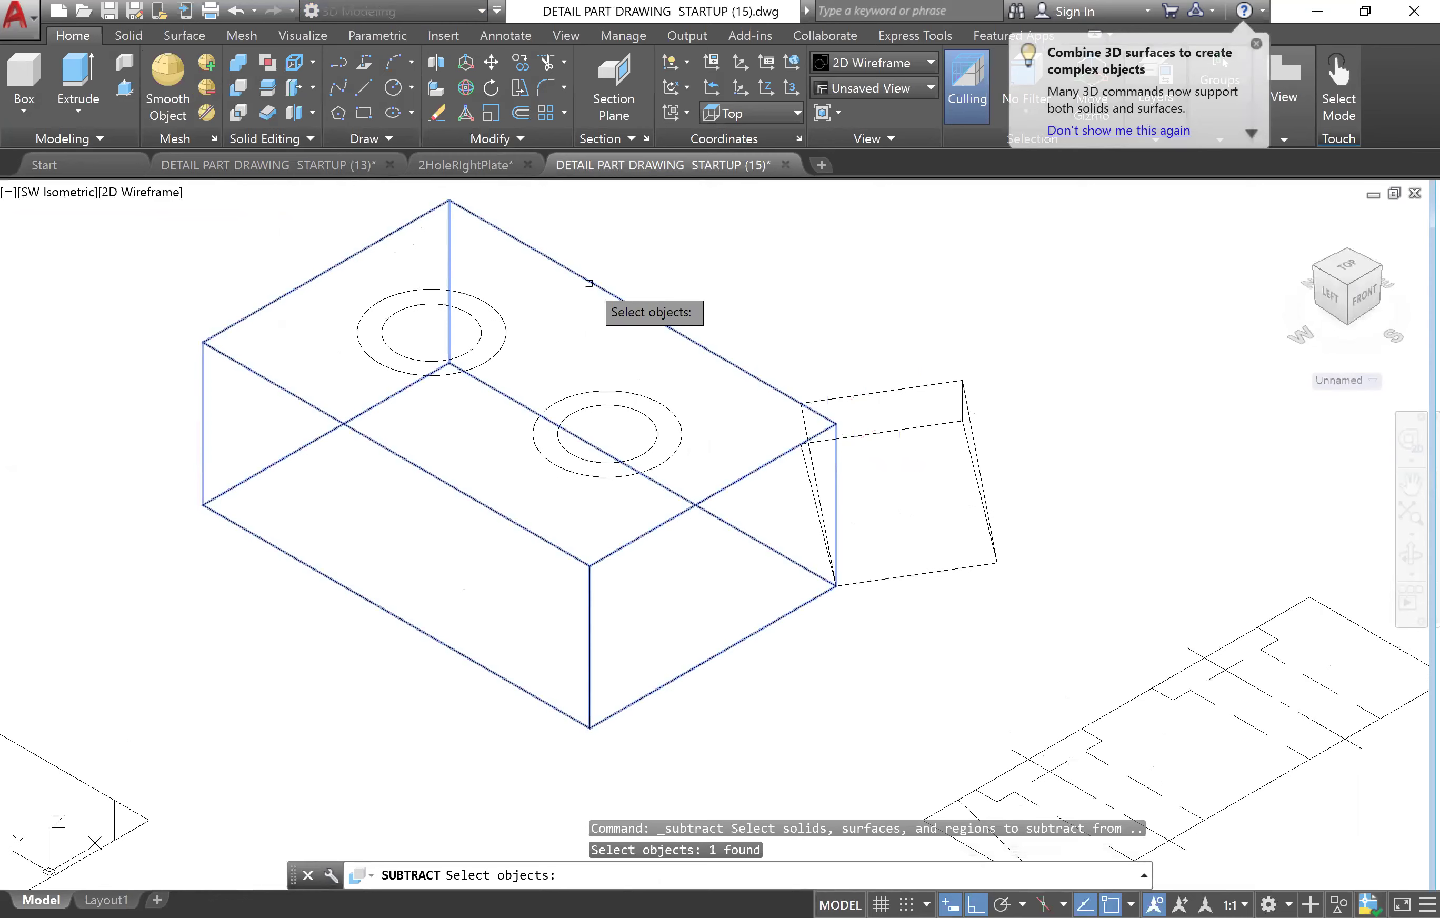
key("Return")
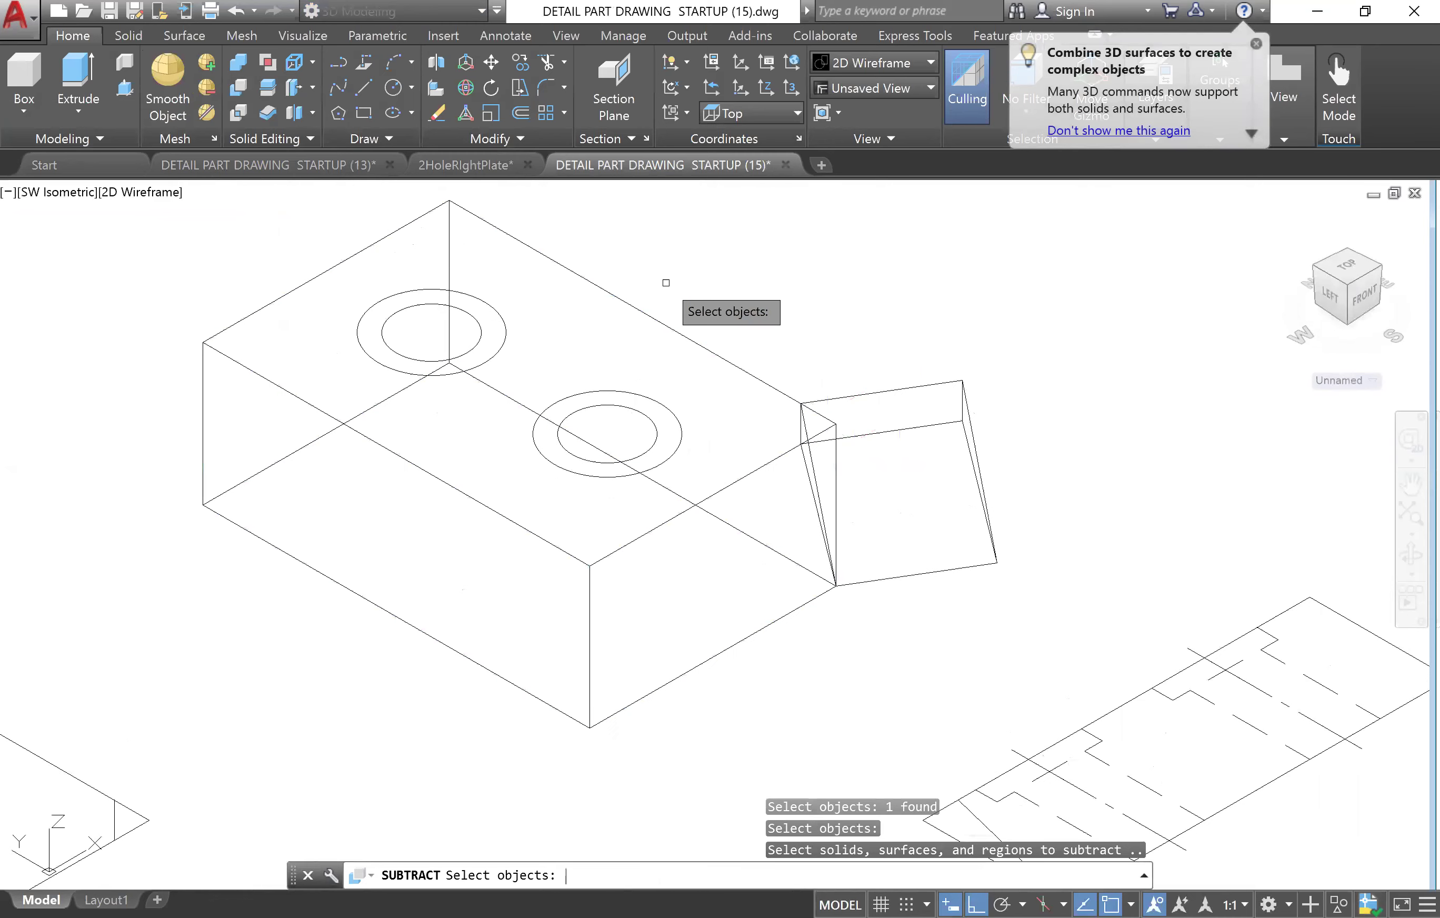
left_click(951, 382)
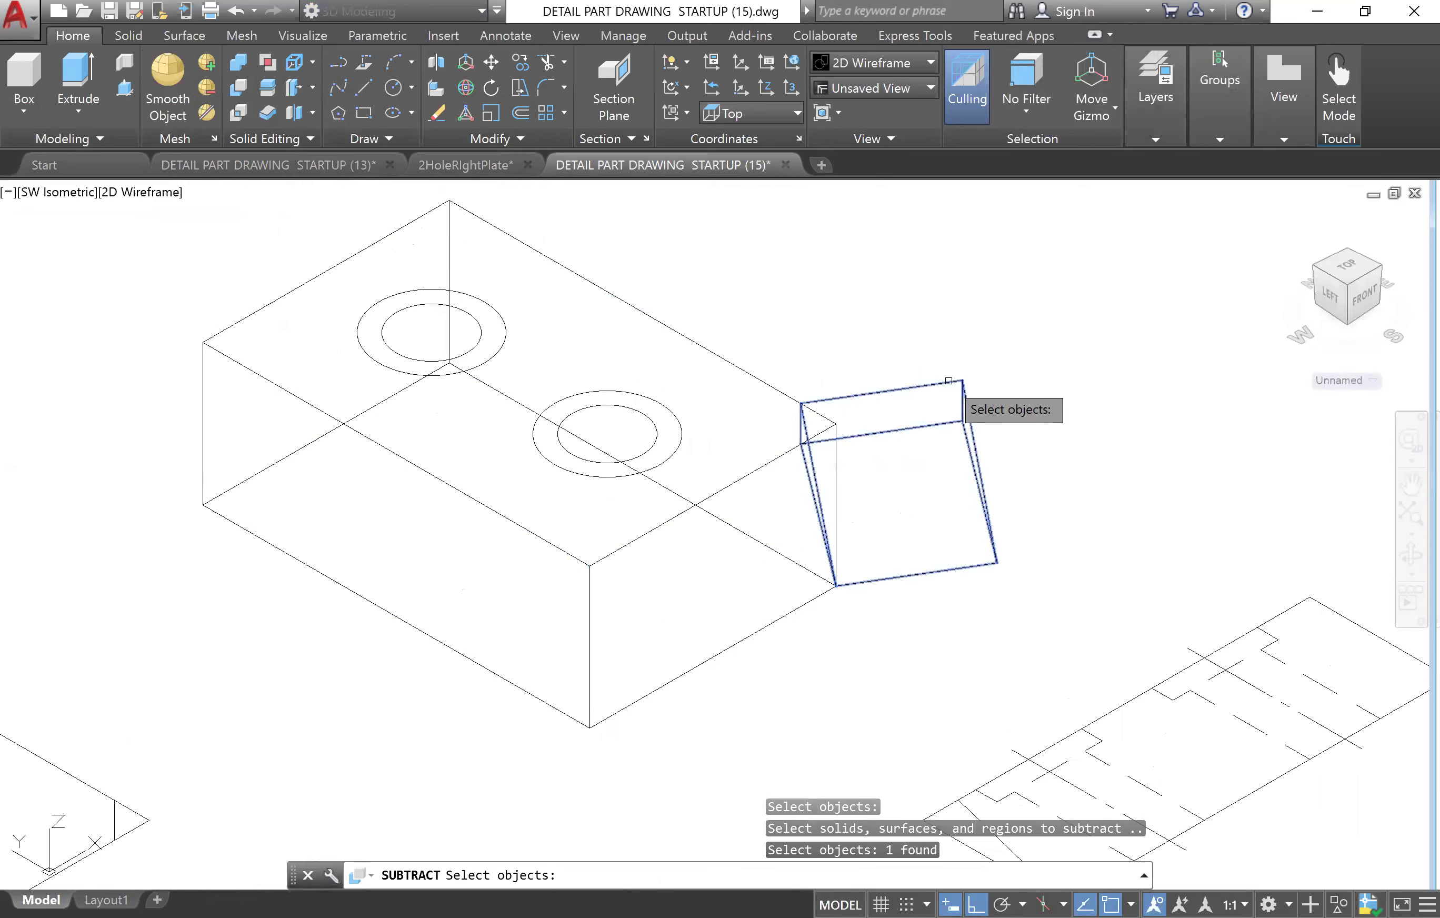
key("Return")
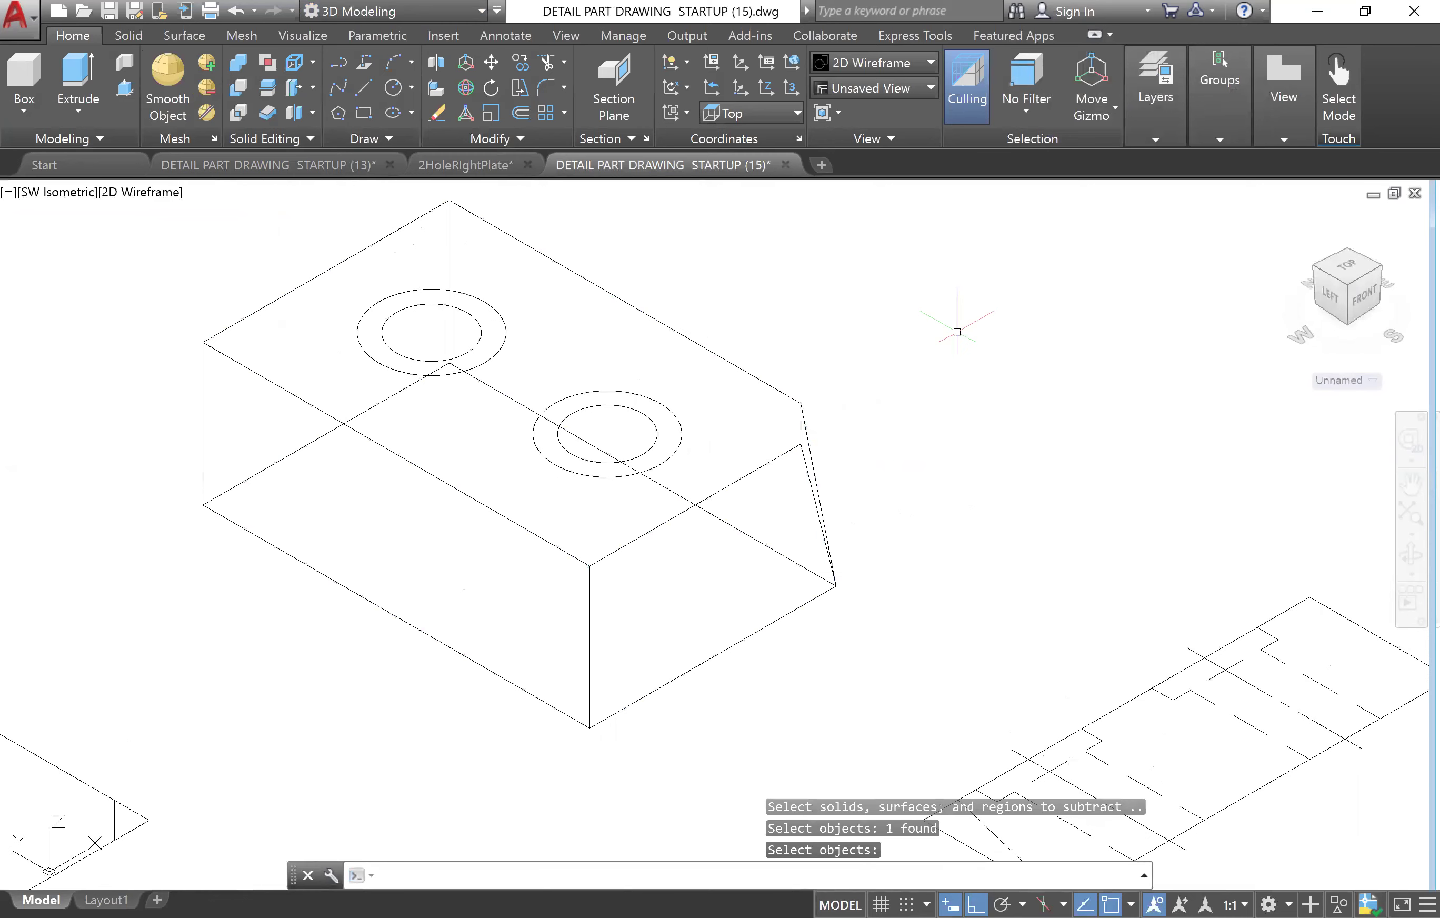
middle_click_drag(675, 375, 687, 374)
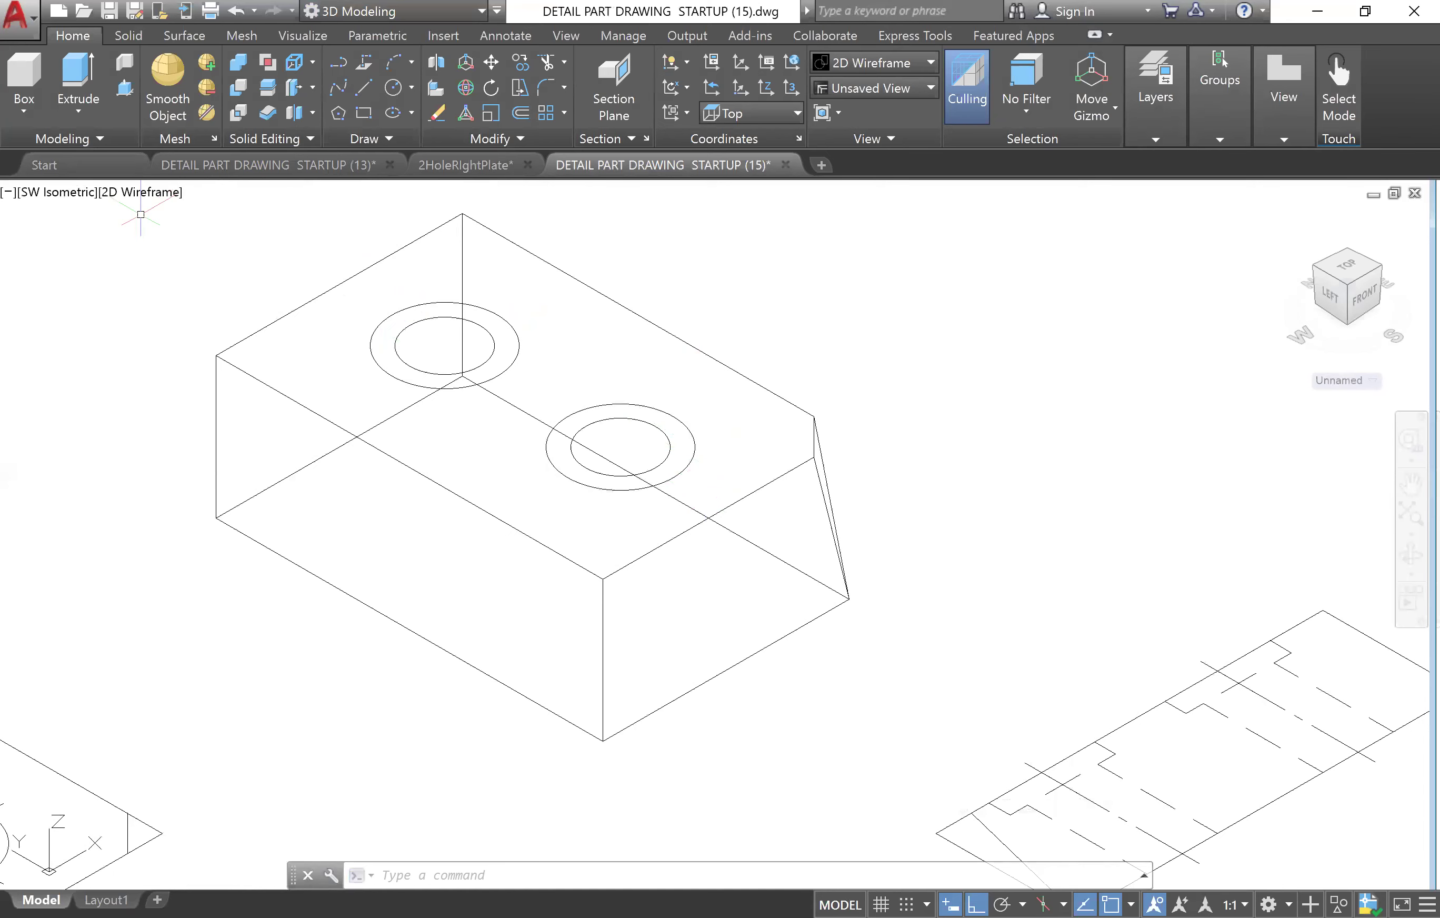
- Extrude both outer hole circles 0.15 units into short counterbore cylinders
left_click(72, 82)
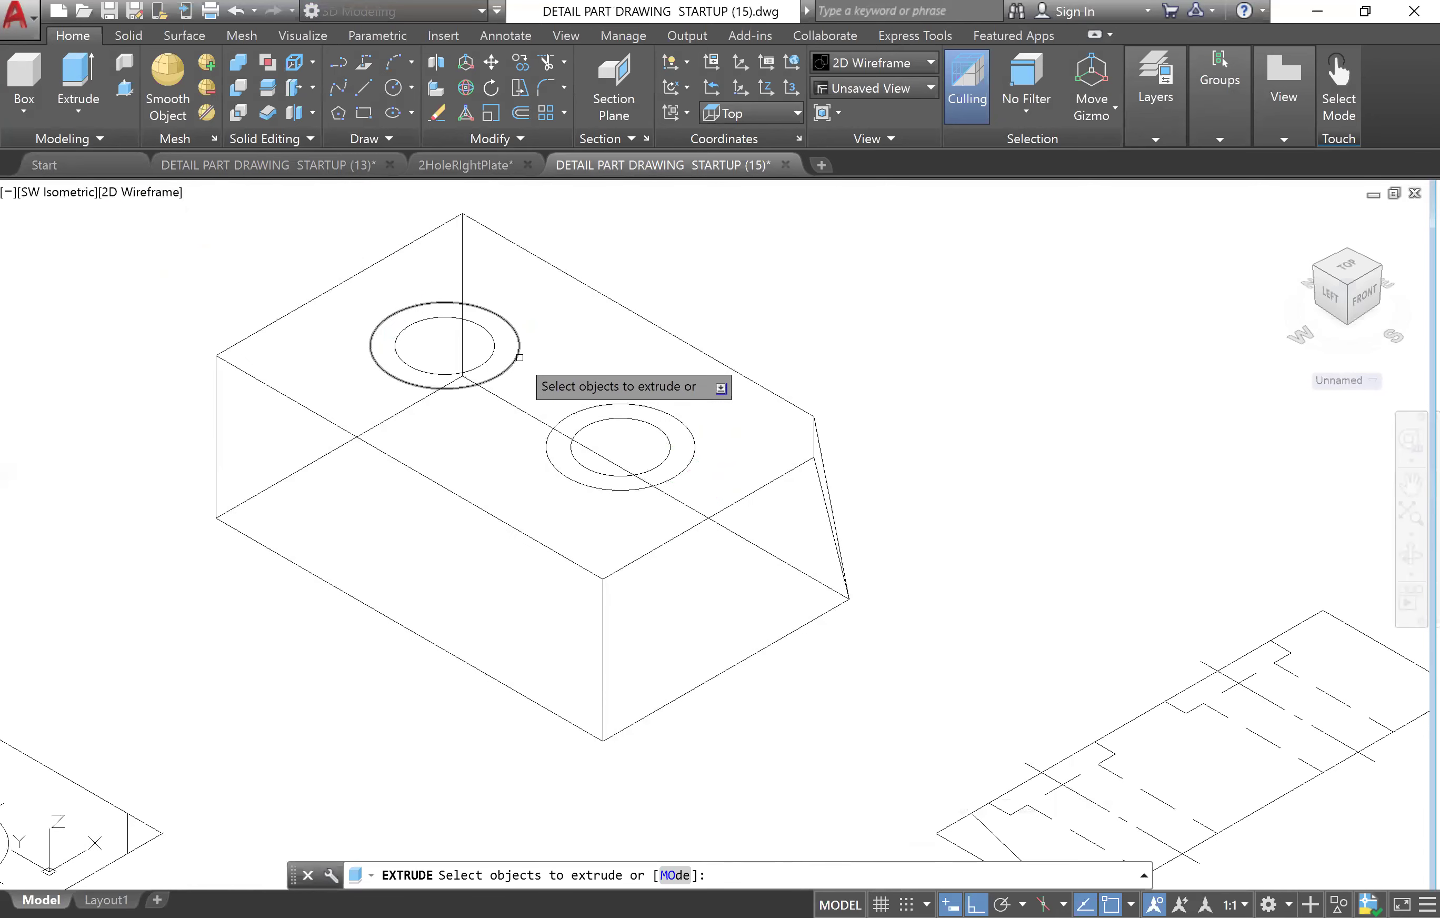
left_click(518, 357)
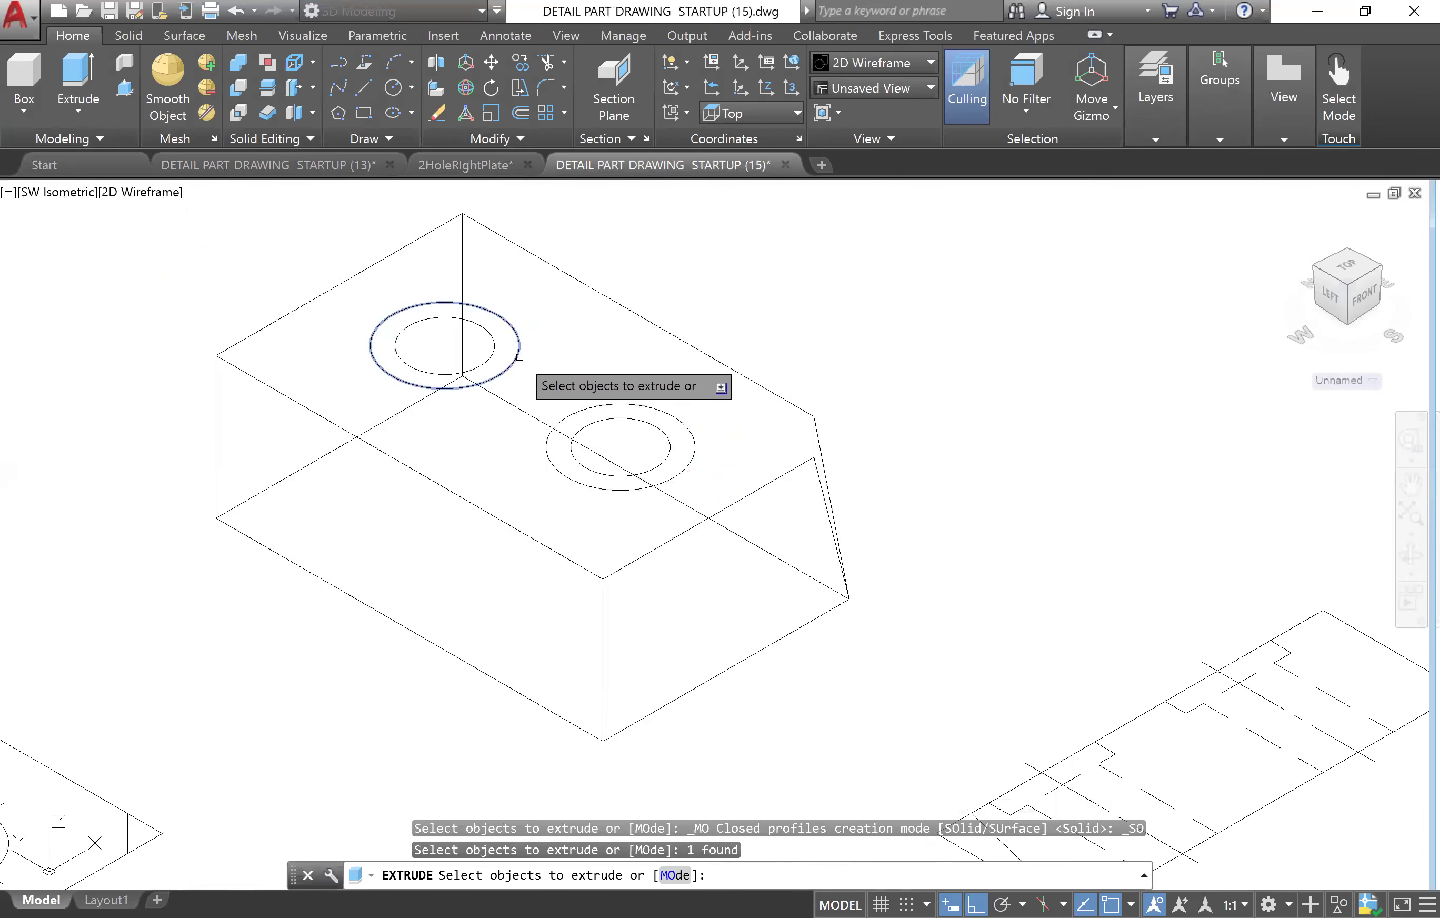
left_click(652, 406)
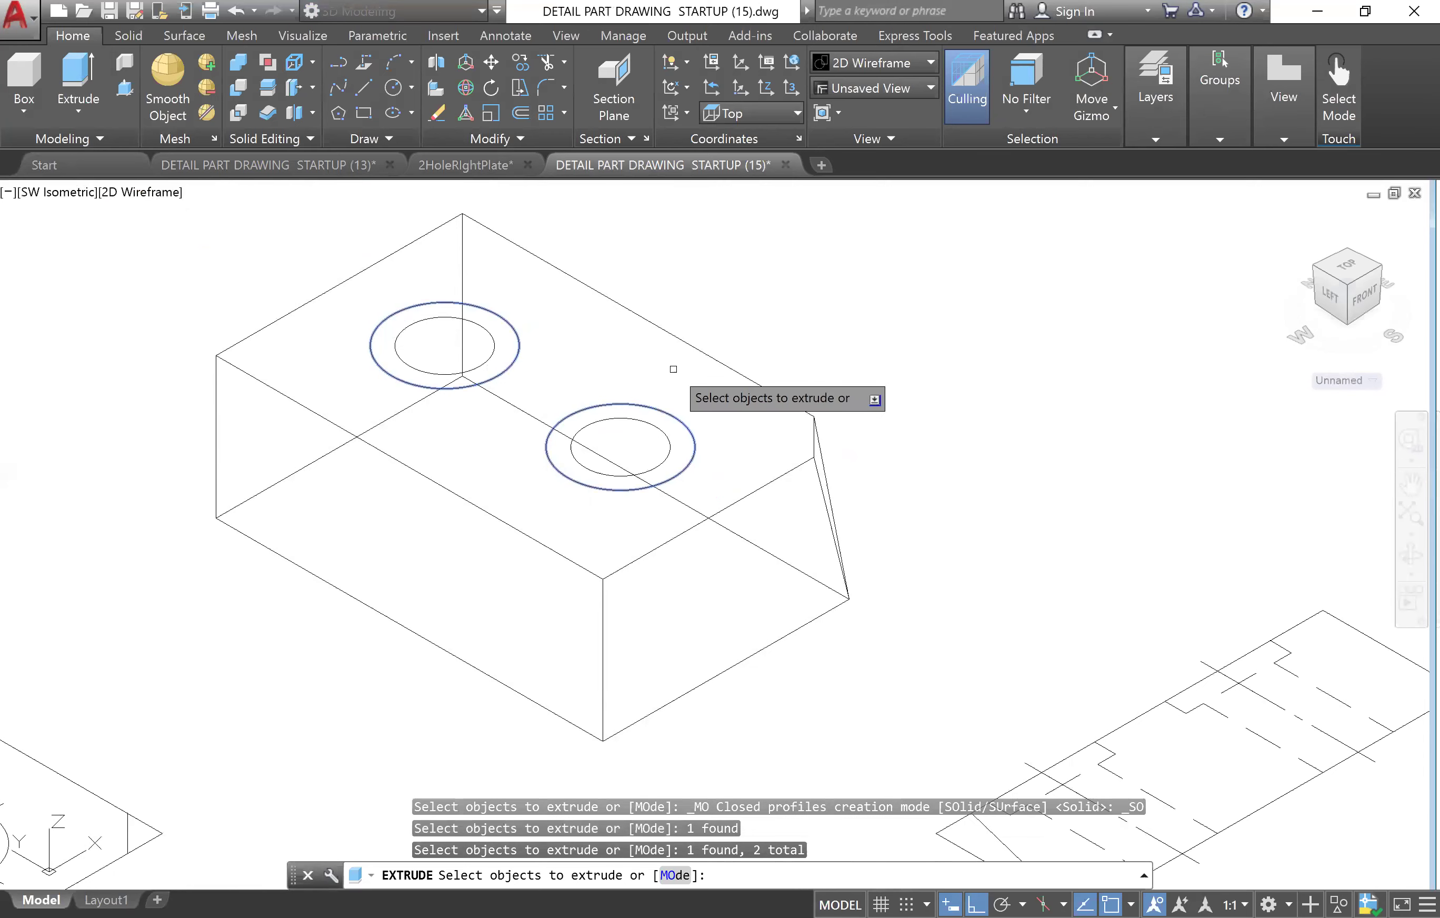
key("Return")
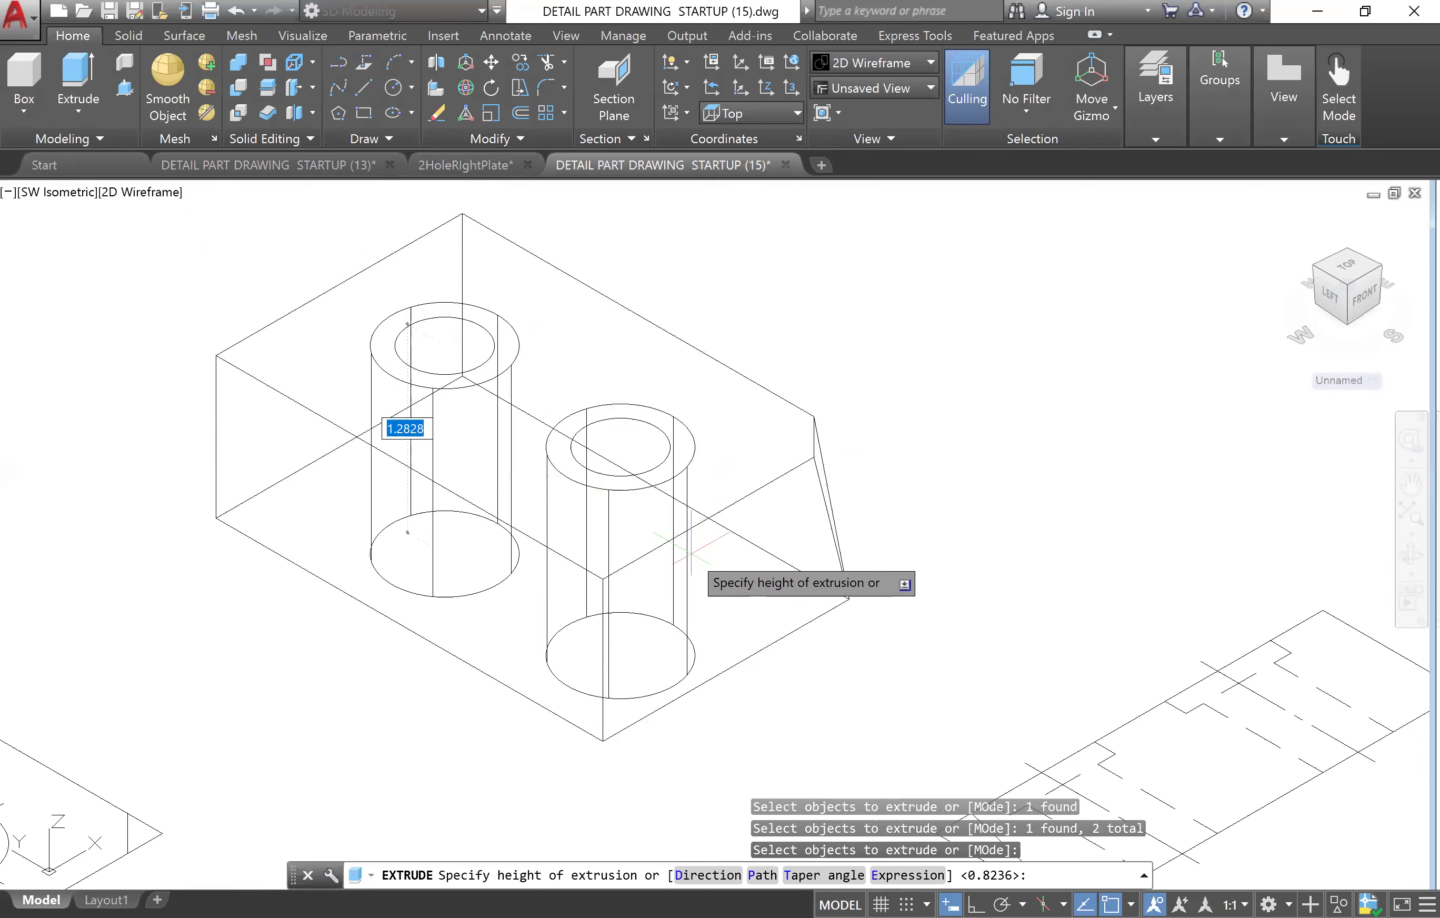
type(".15")
key("Return")
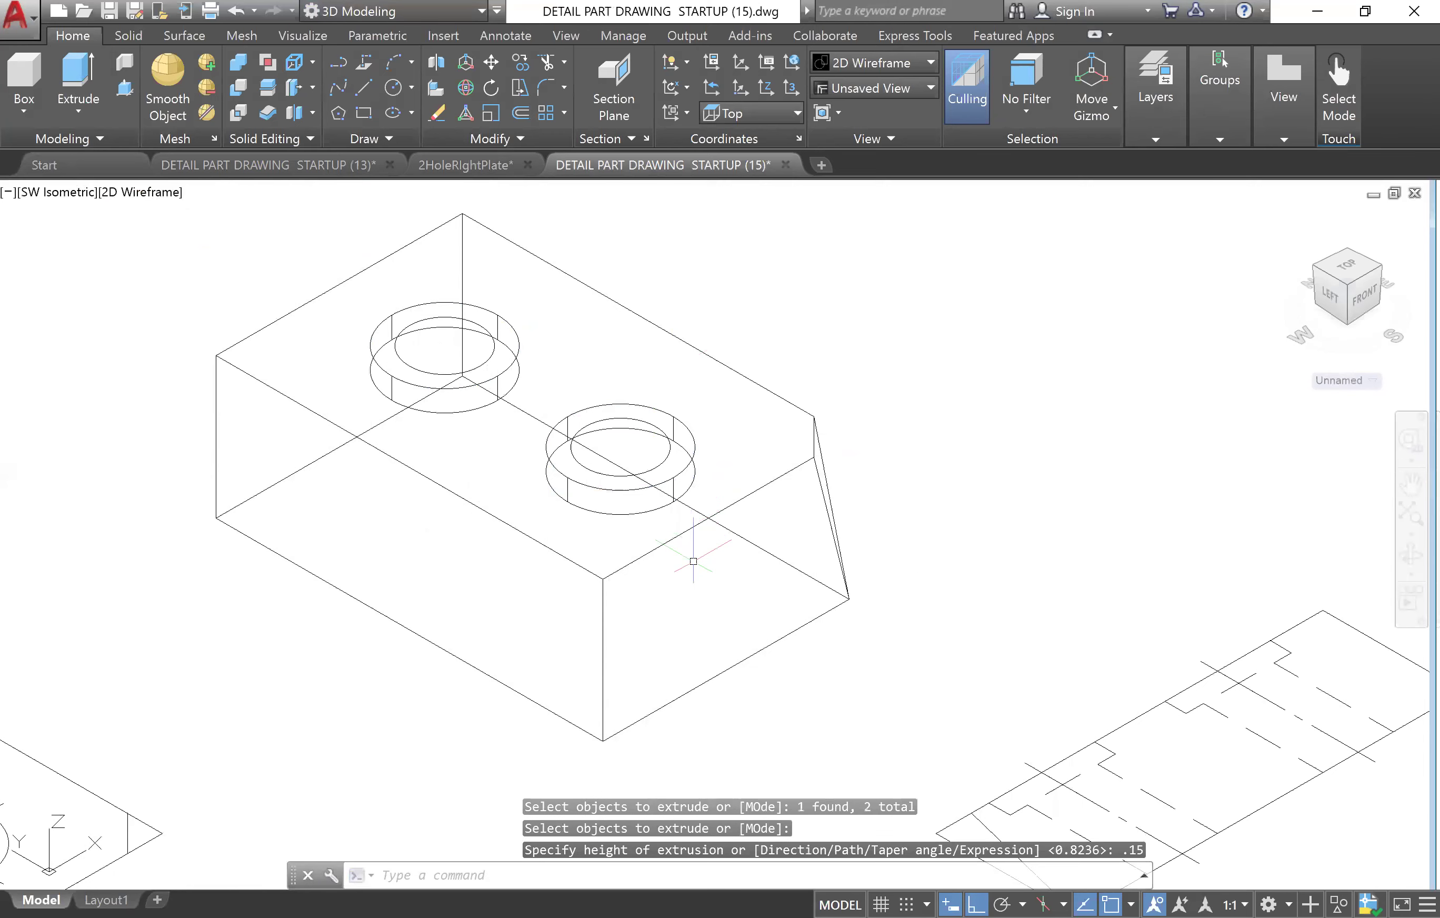
left_click(156, 193)
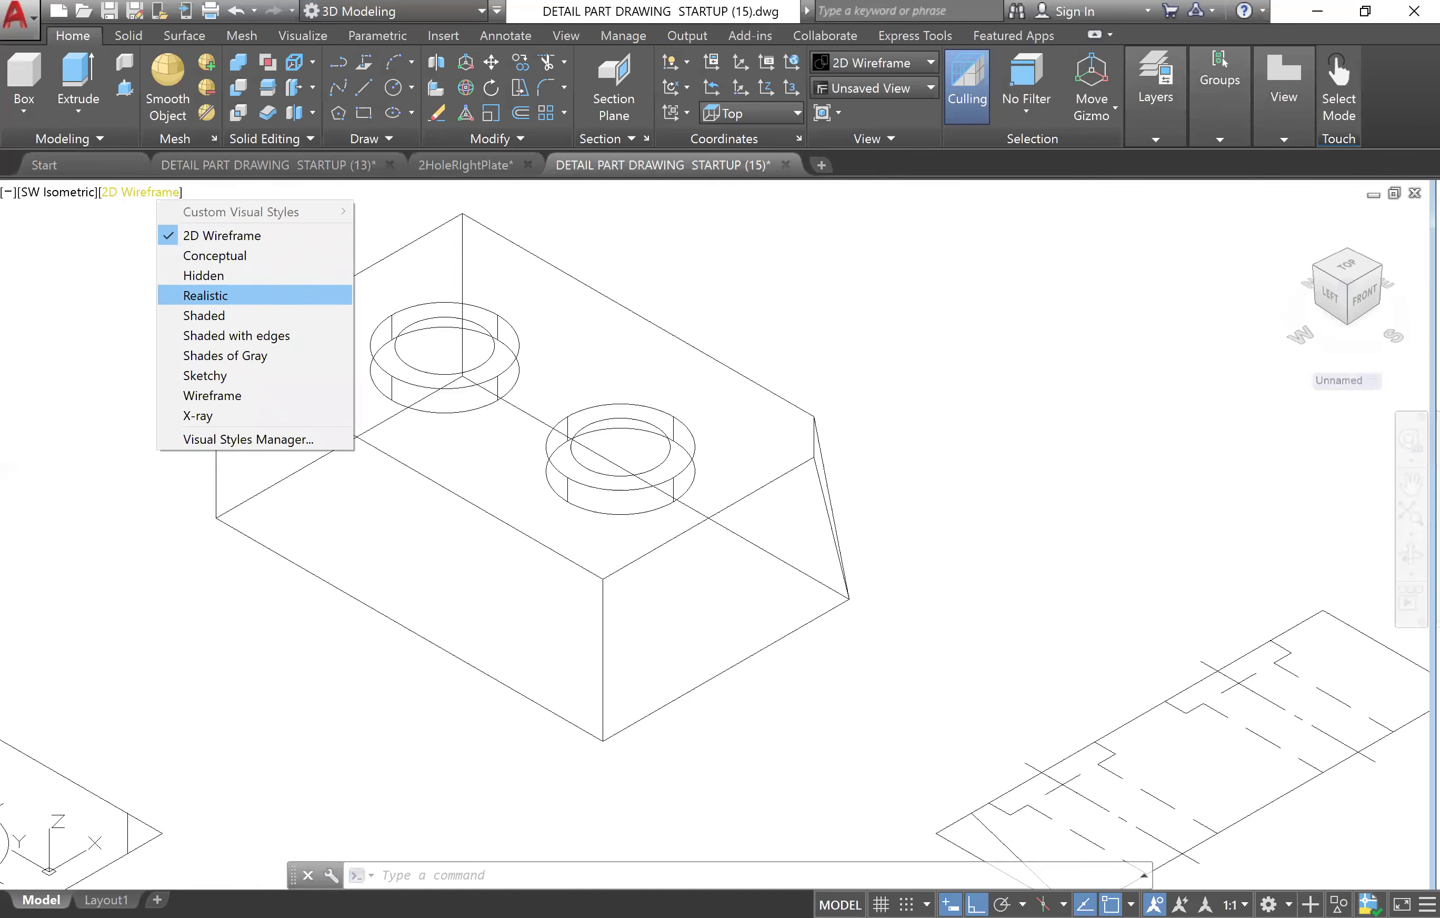
left_click(230, 295)
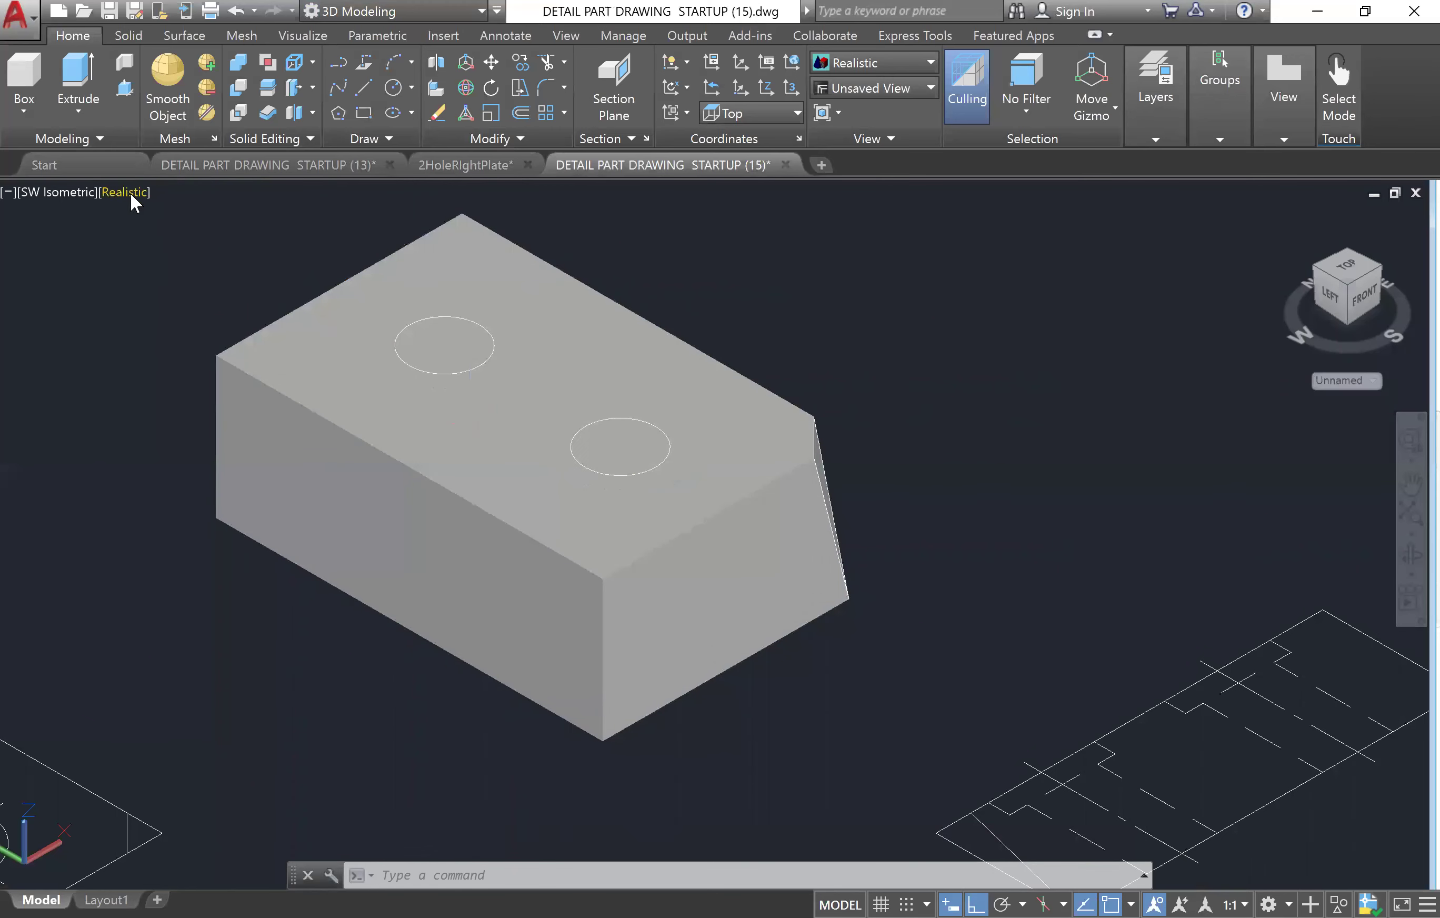
left_click(131, 192)
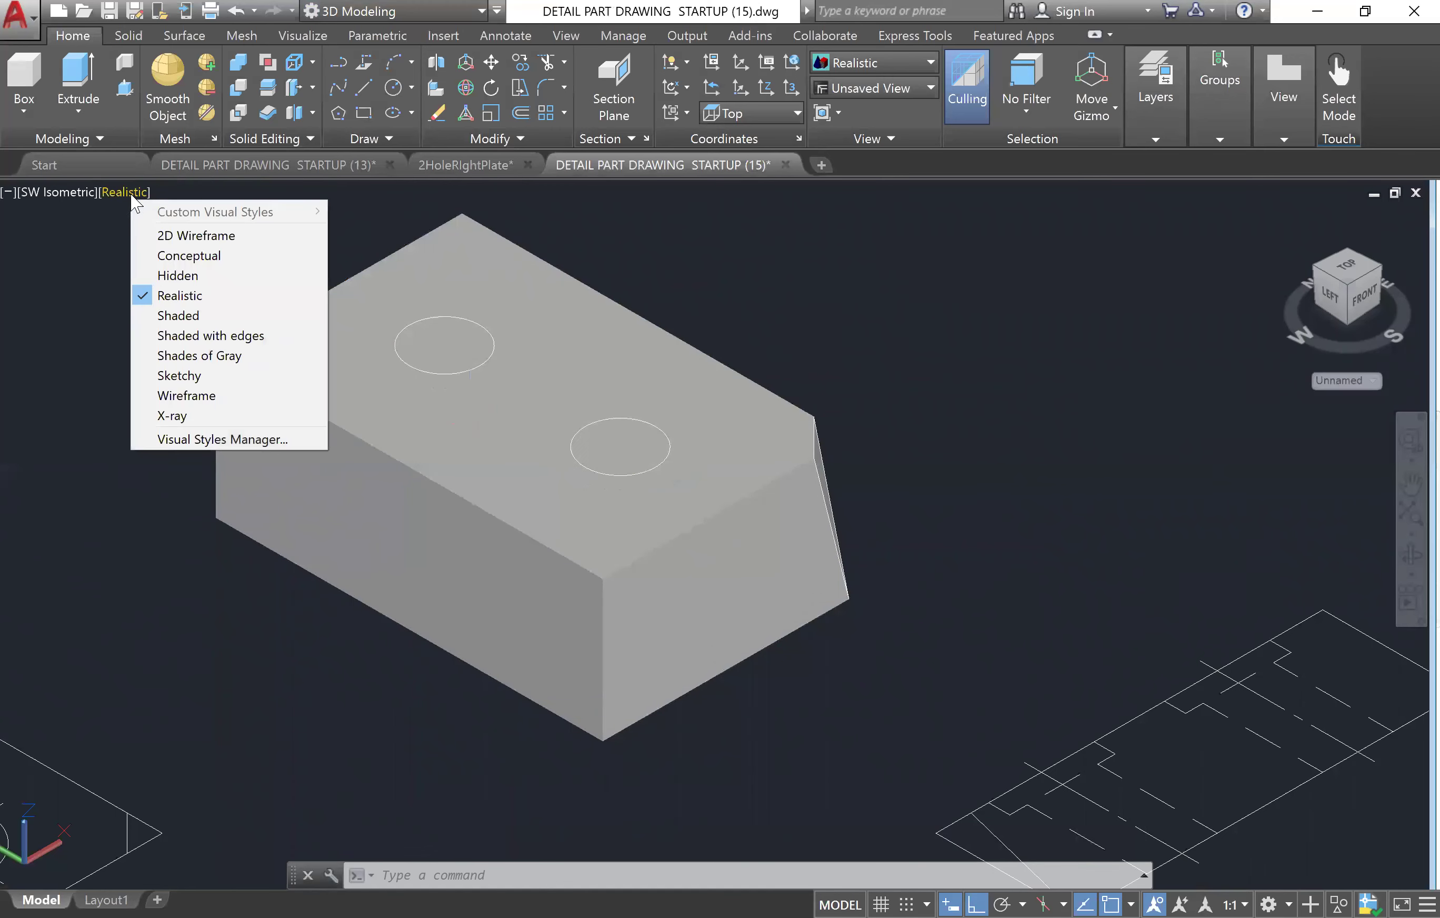
left_click(189, 240)
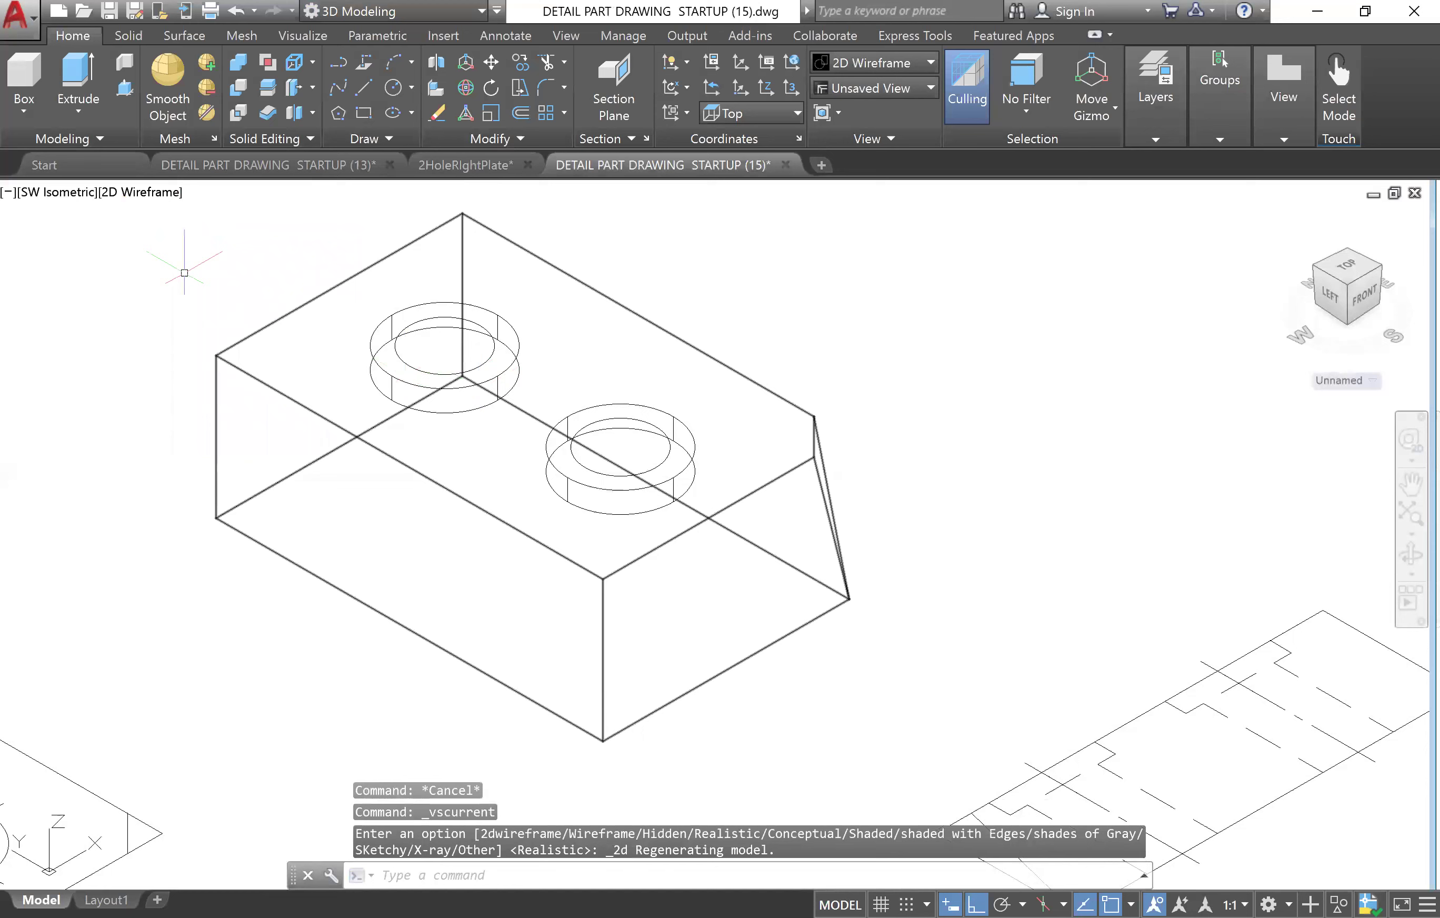
- Subtract the two 0.15-high cylinders from the block to leave shallow counterbore recesses
left_click(241, 88)
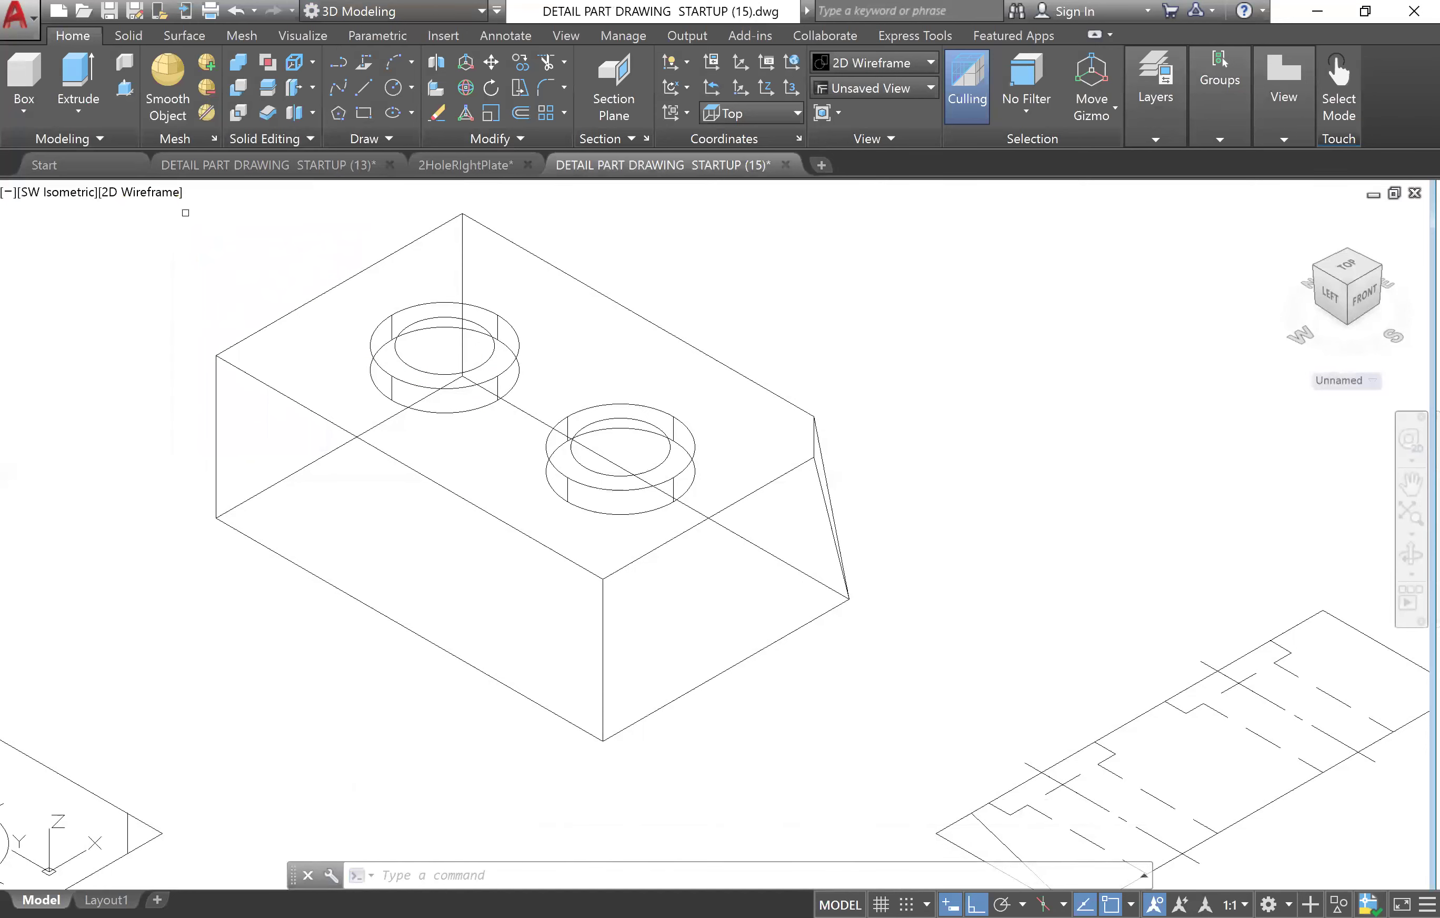
left_click(273, 385)
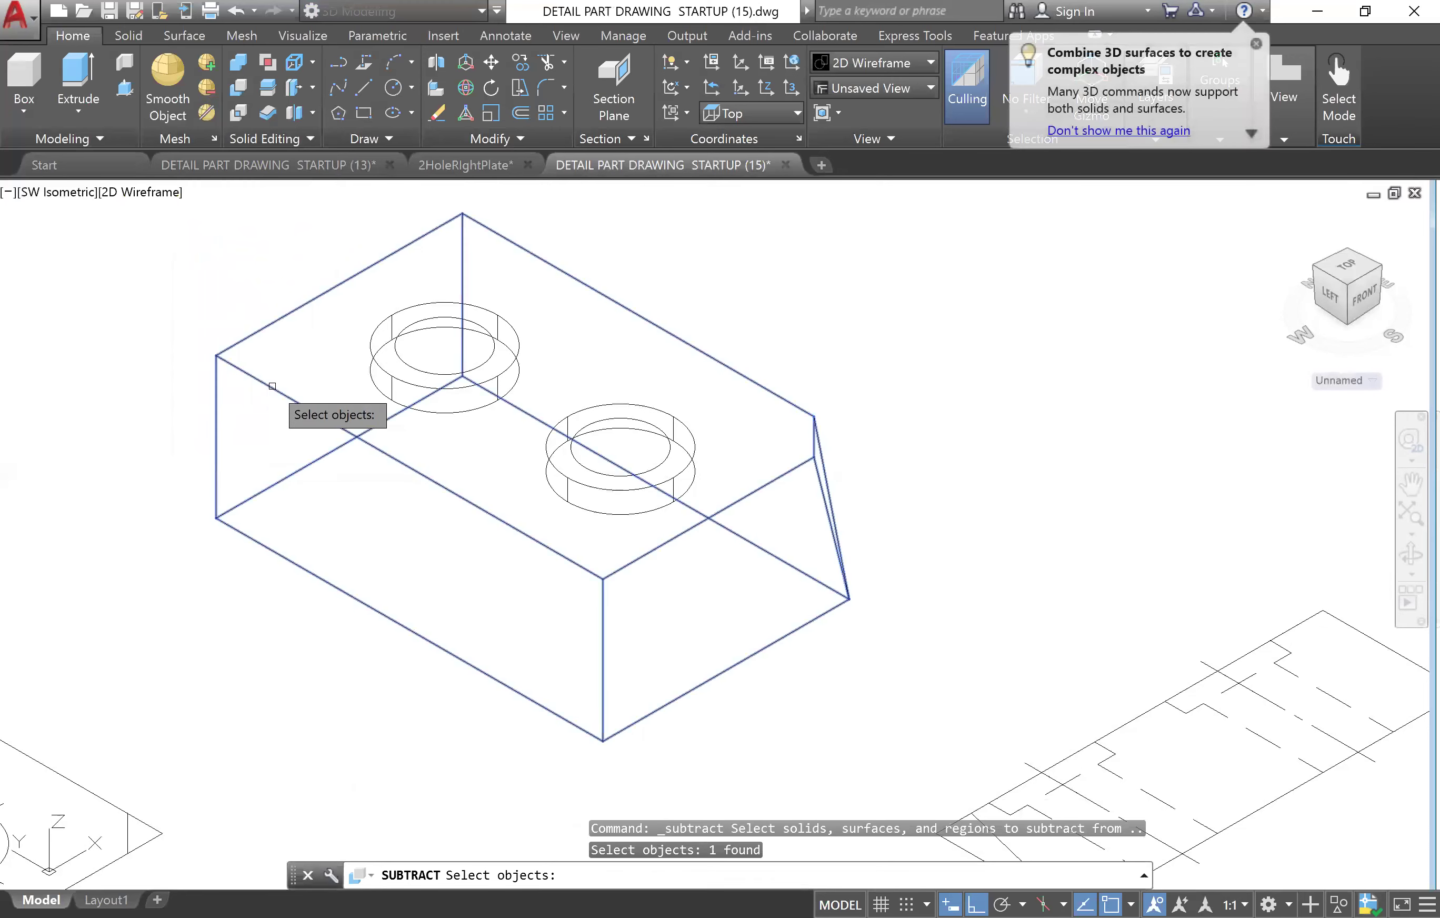
key("Return")
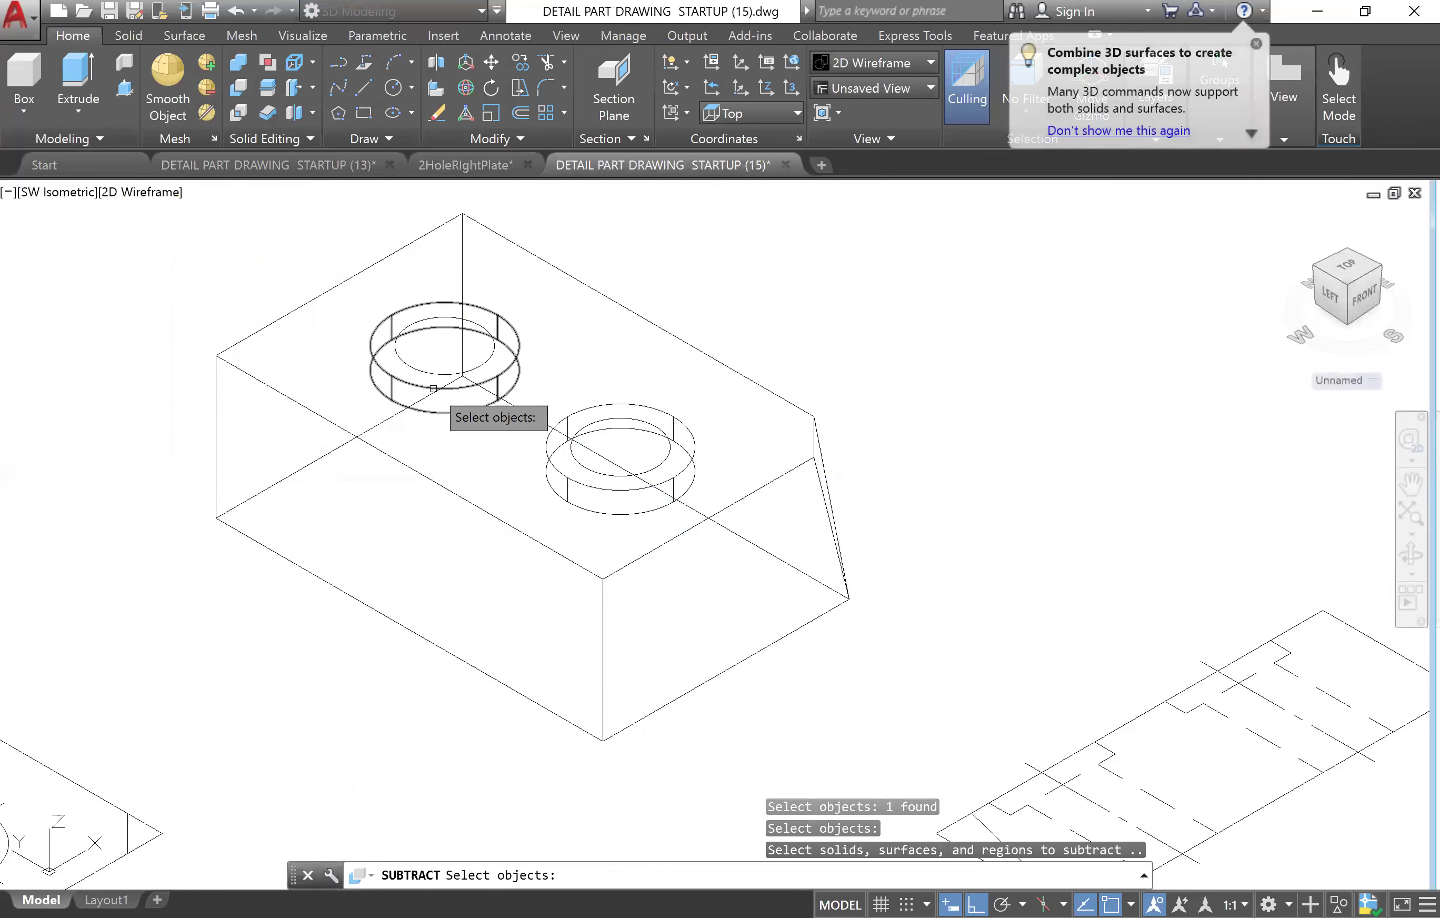
left_click(433, 388)
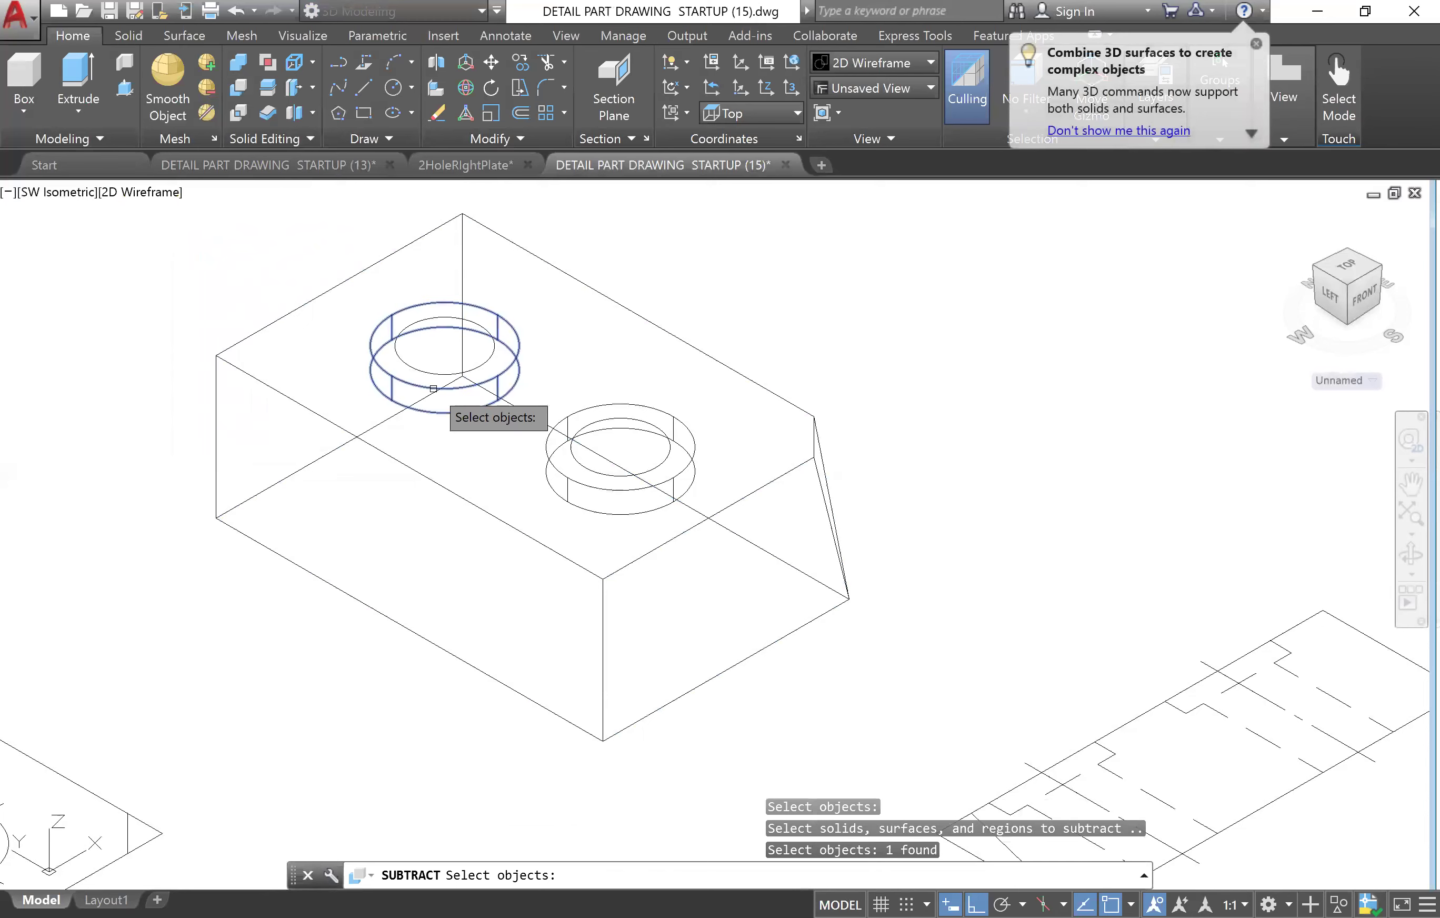
left_click(549, 454)
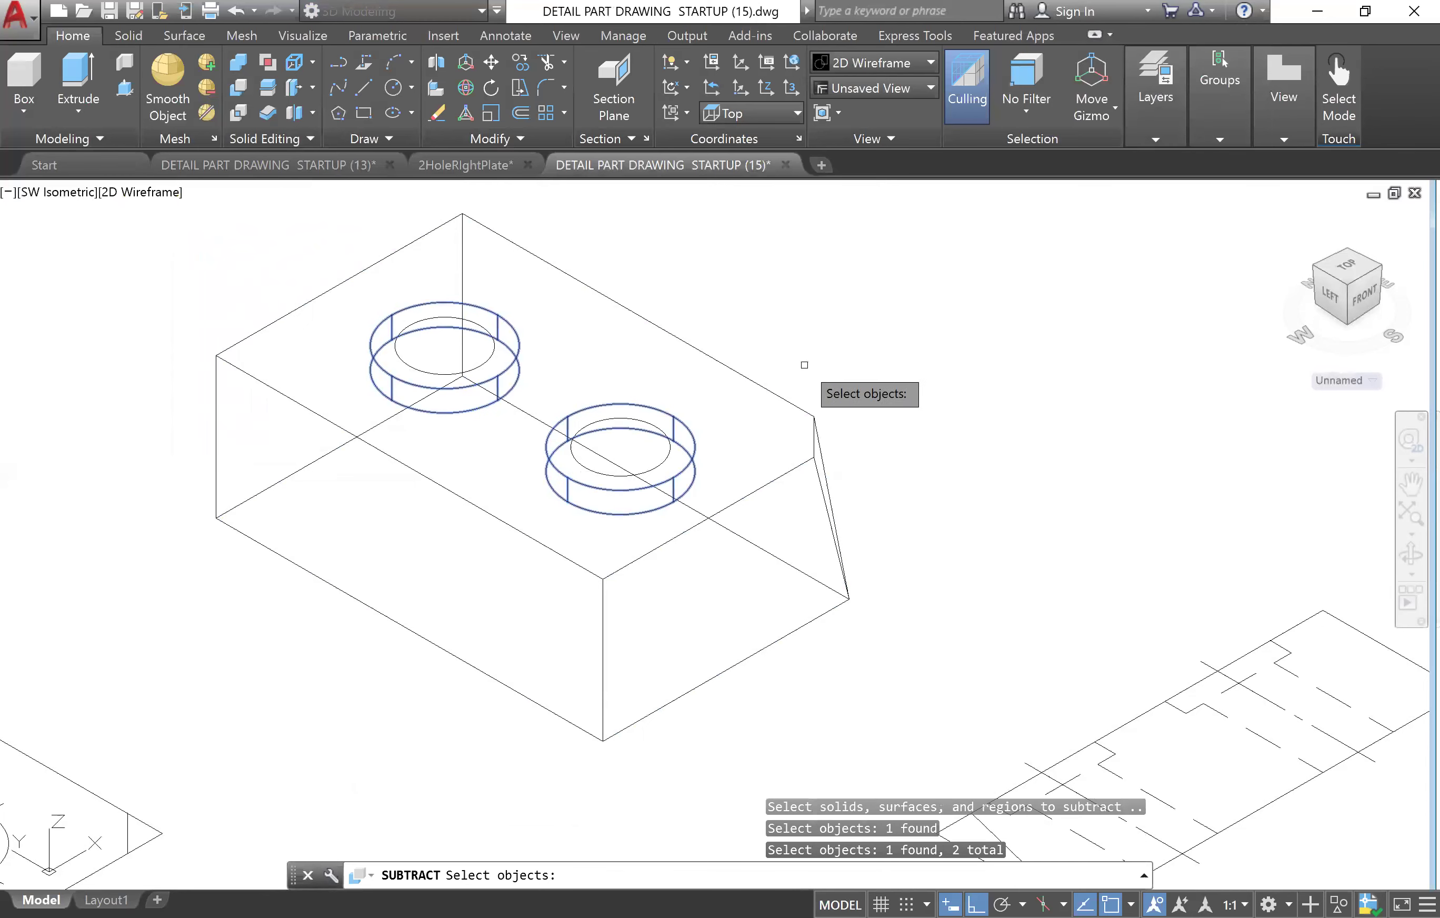
key("Return")
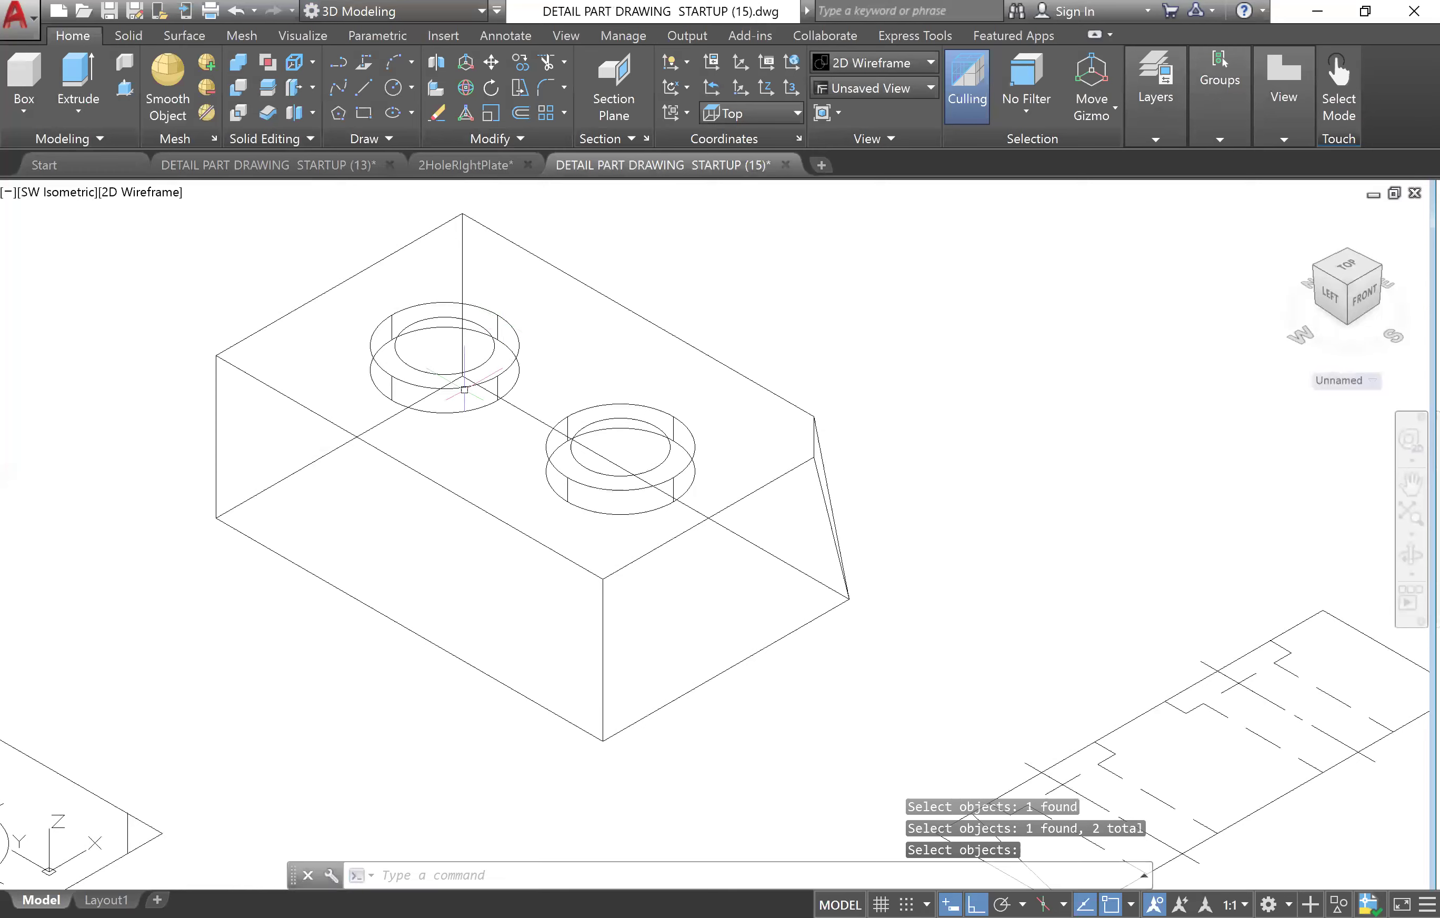
- Change the viewport visual style from 2D Wireframe to Realistic
left_click(161, 192)
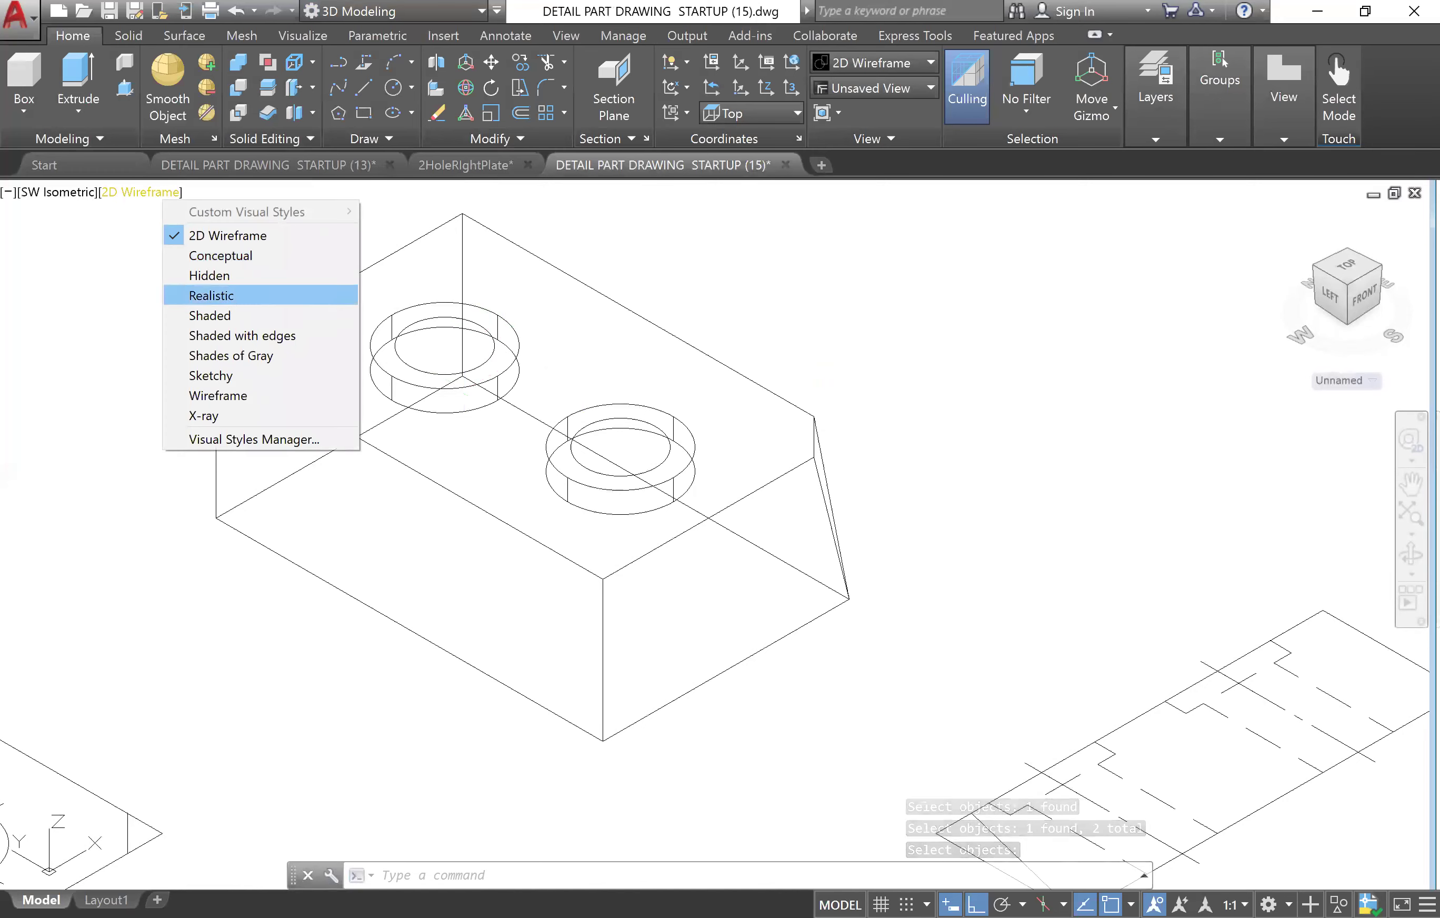
left_click(224, 294)
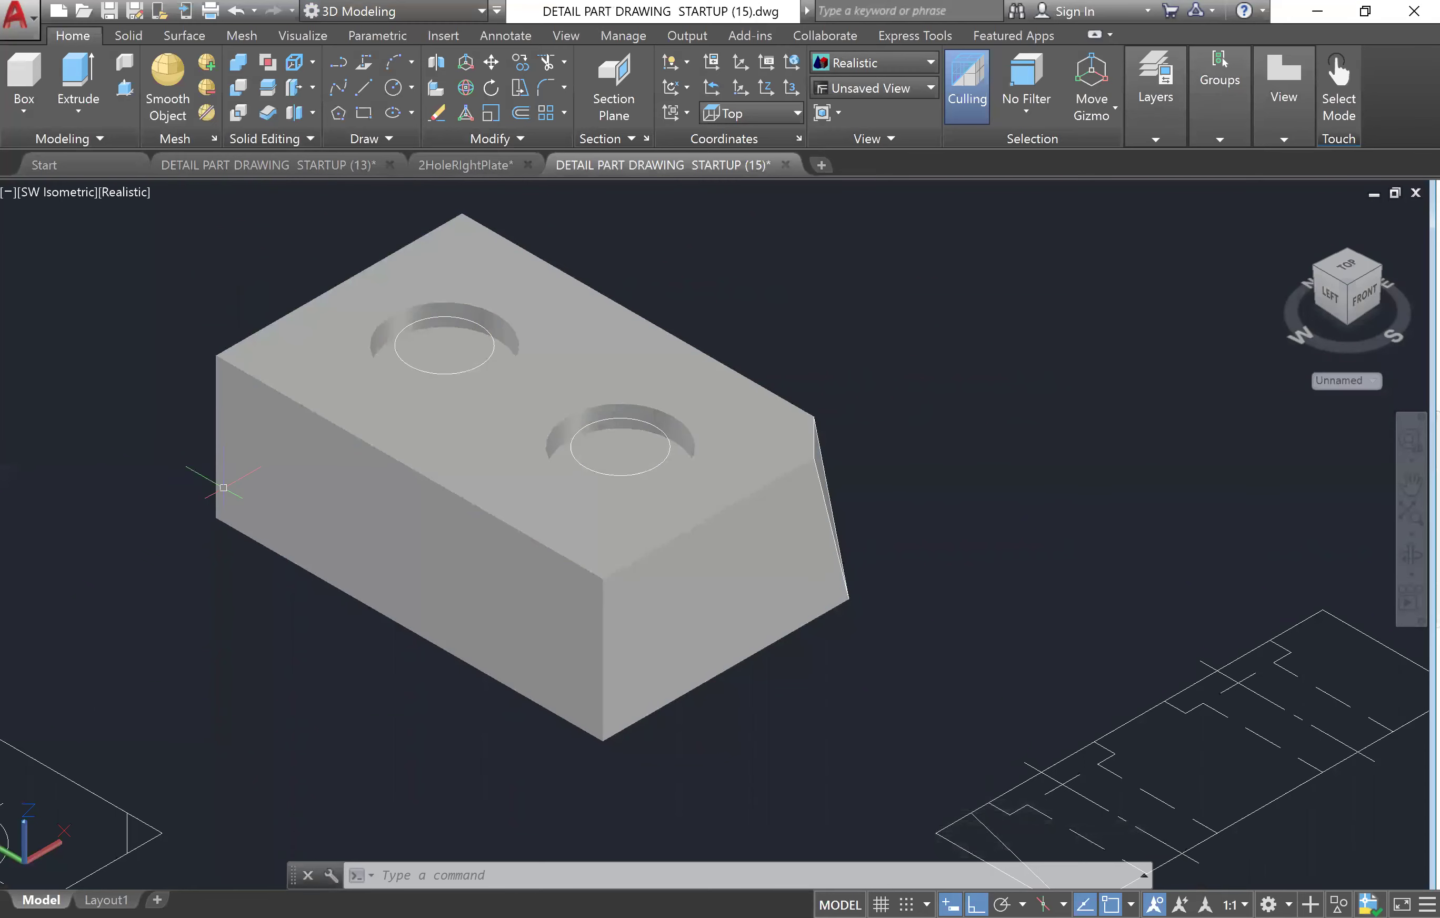
- Set the viewport visual style from Realistic back to 2D Wireframe
left_click(125, 191)
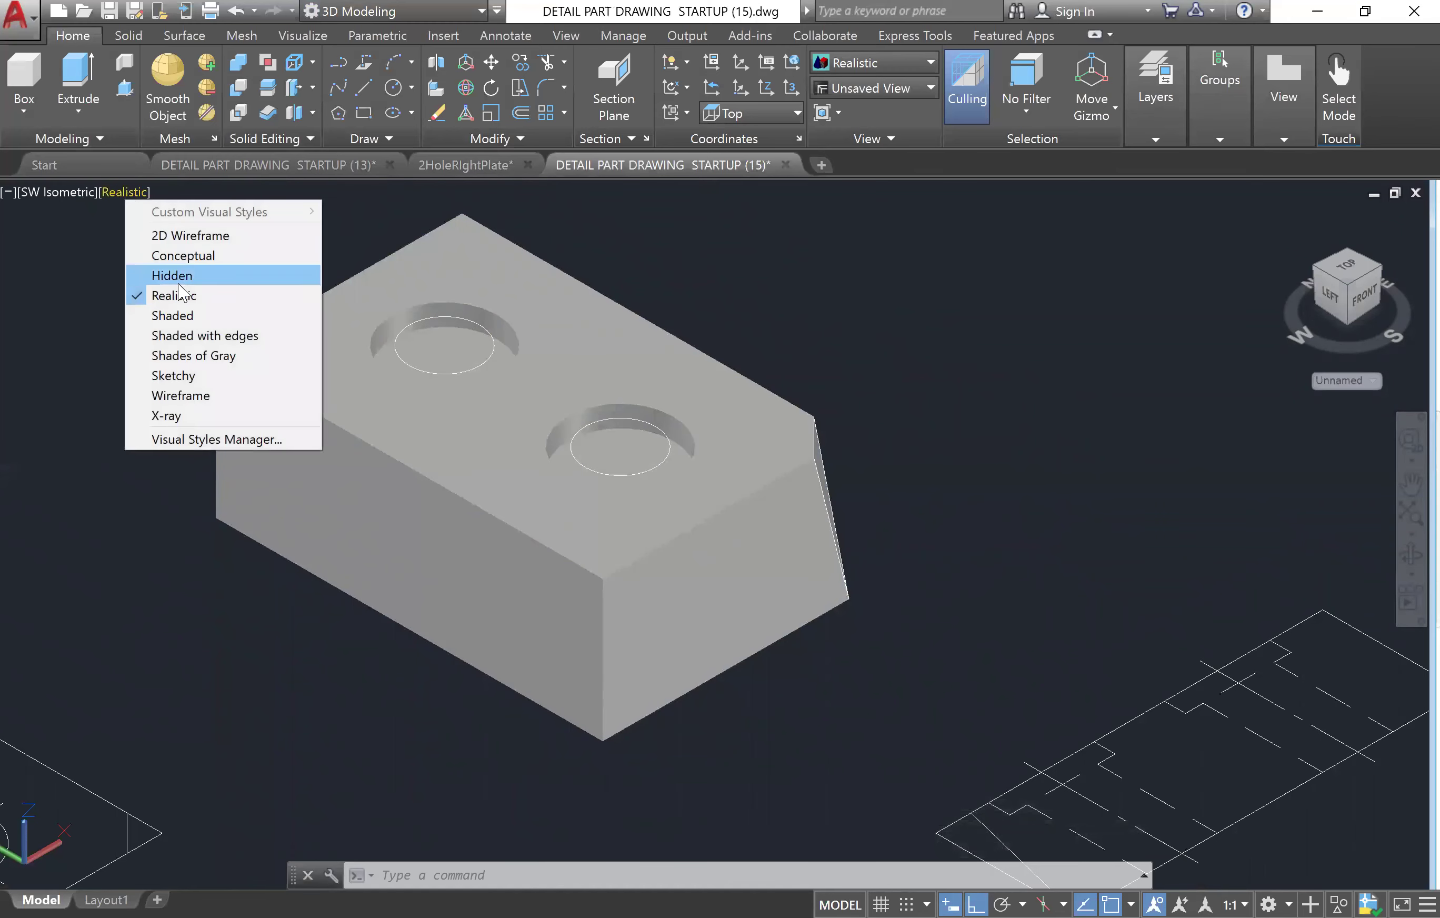
left_click(194, 237)
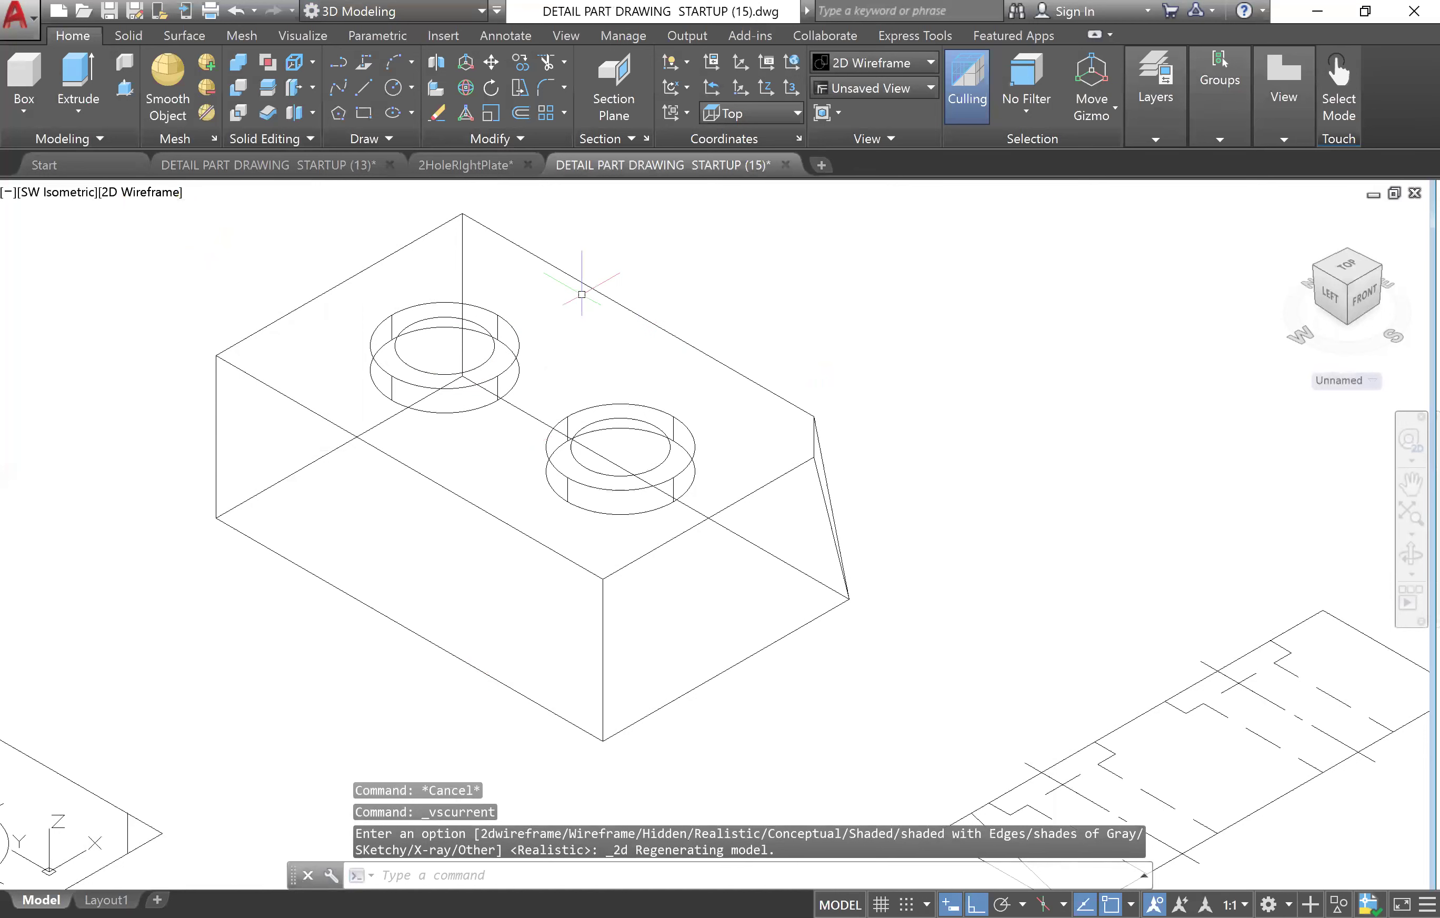
- Extrude the left and right inner hole circles 1 unit down through the block
left_click(84, 78)
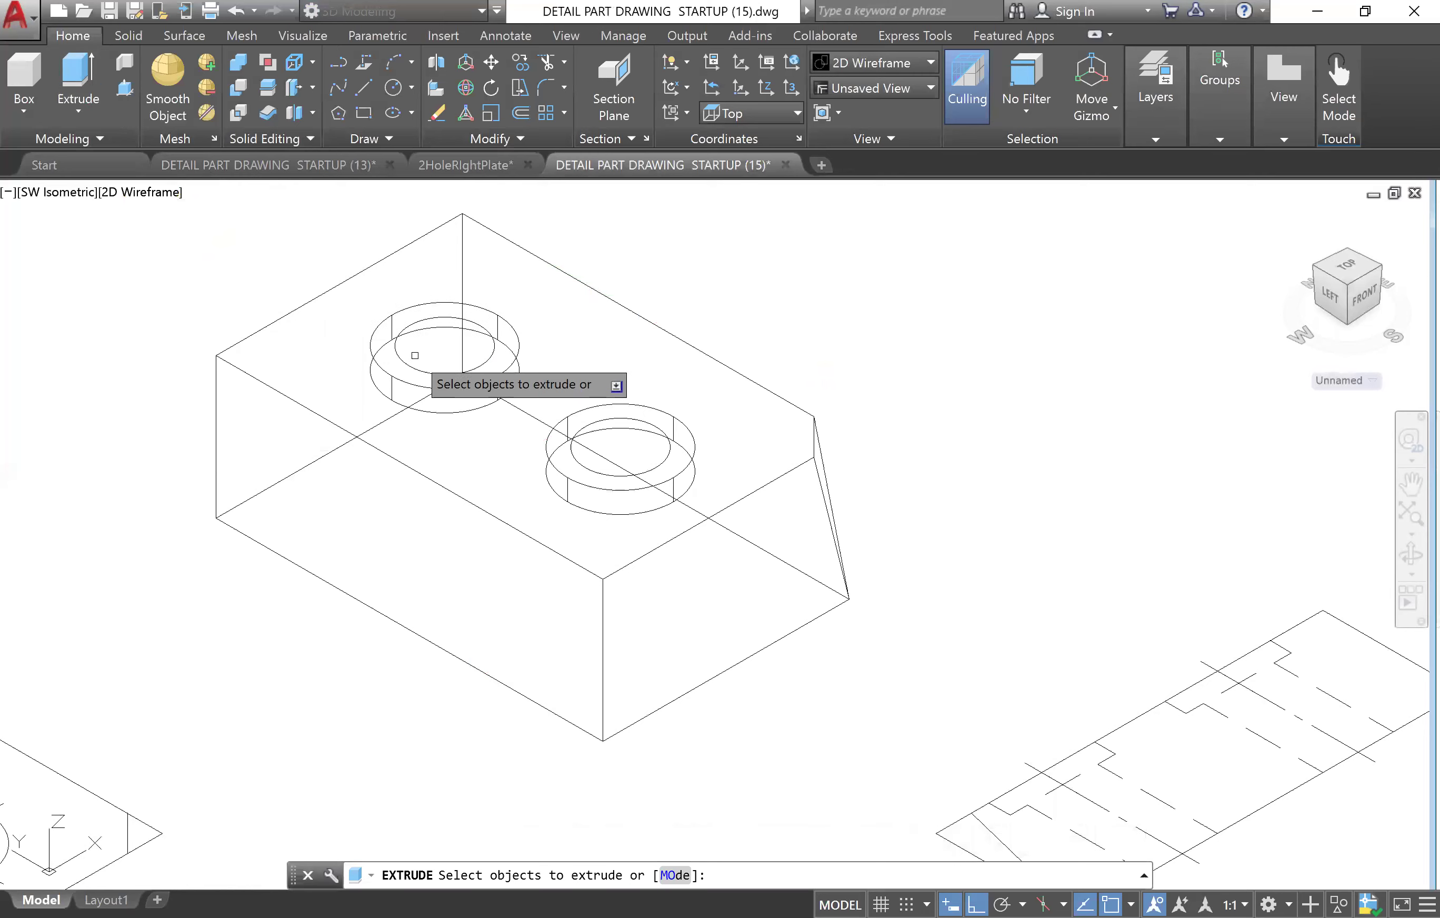
left_click(414, 366)
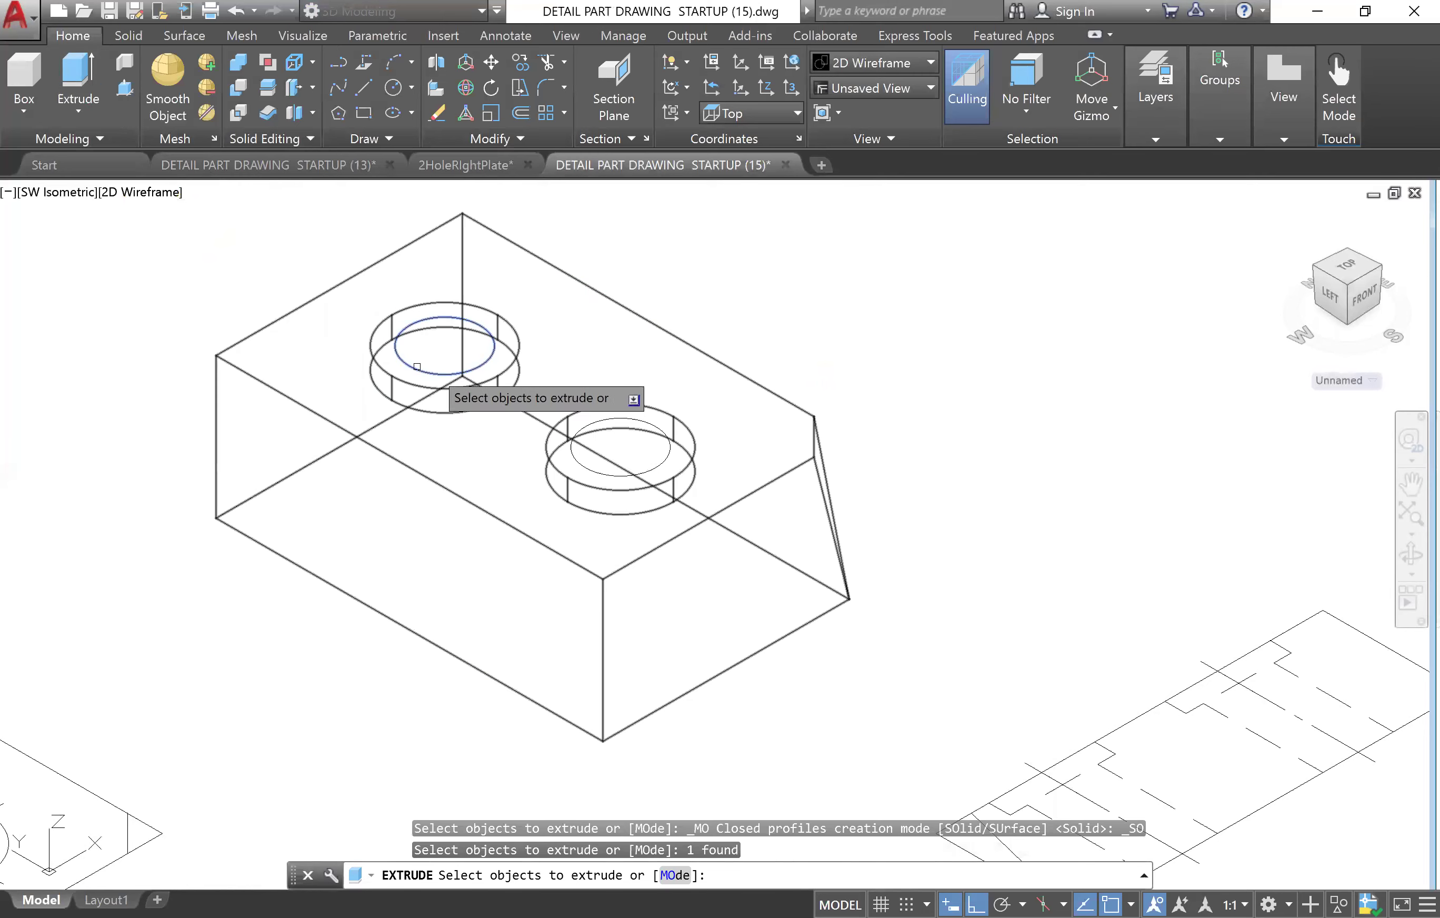
left_click(587, 468)
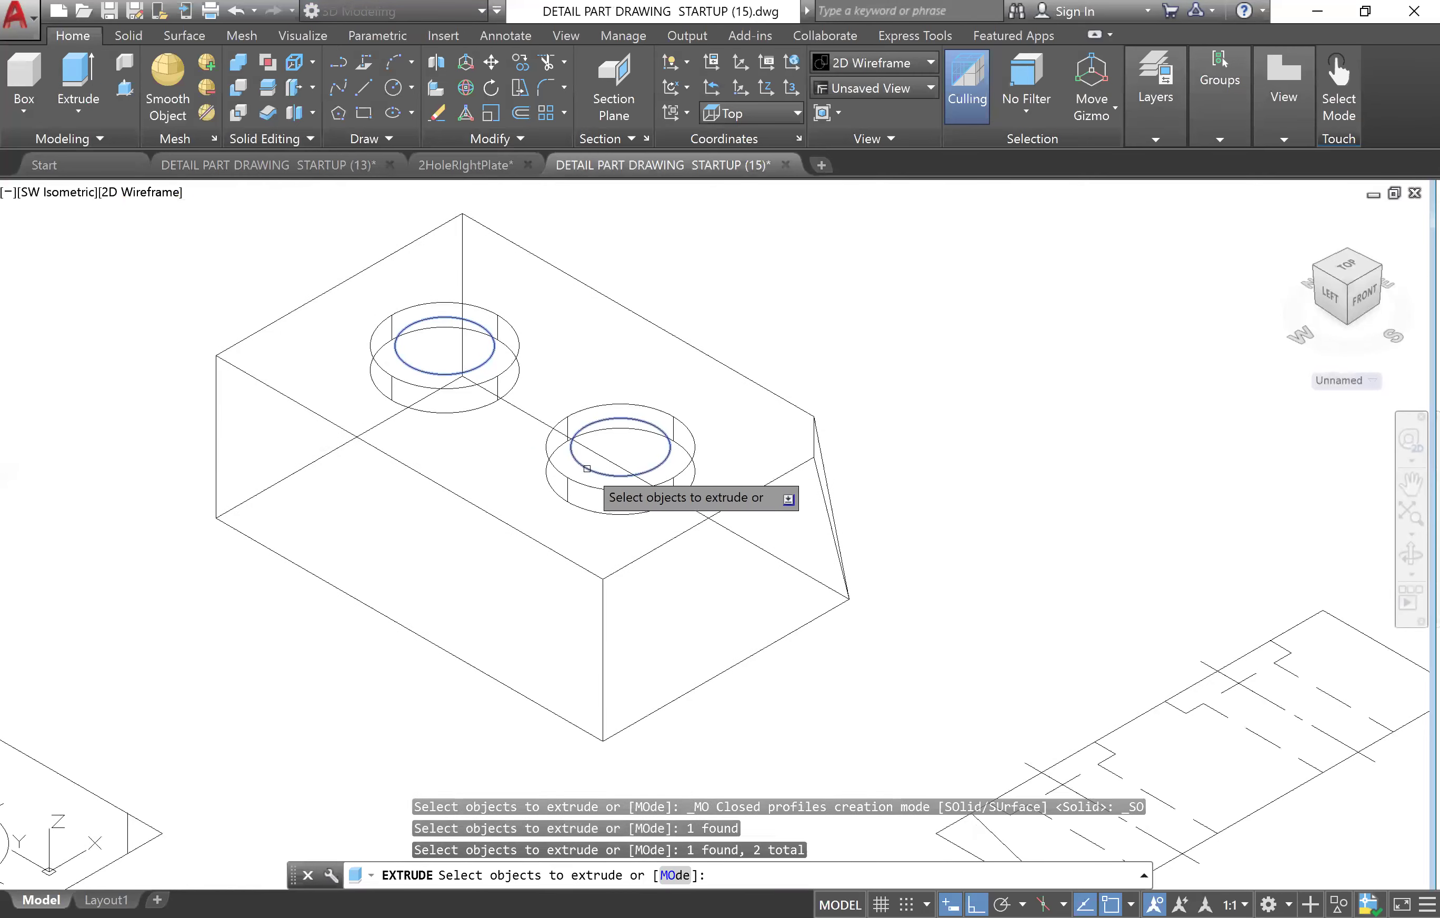
key("Return")
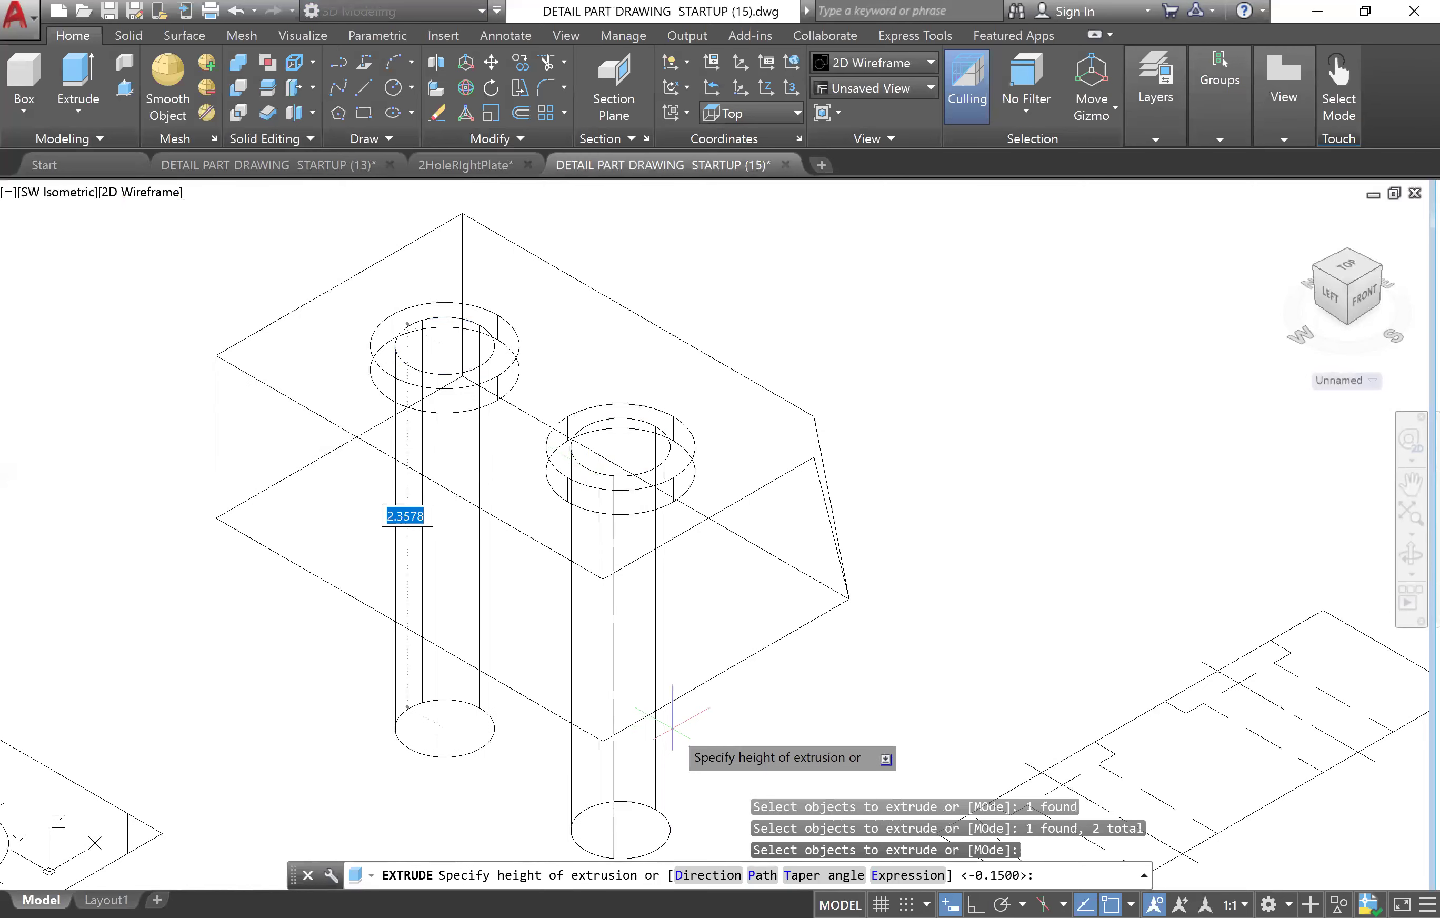
type("1")
key("Return")
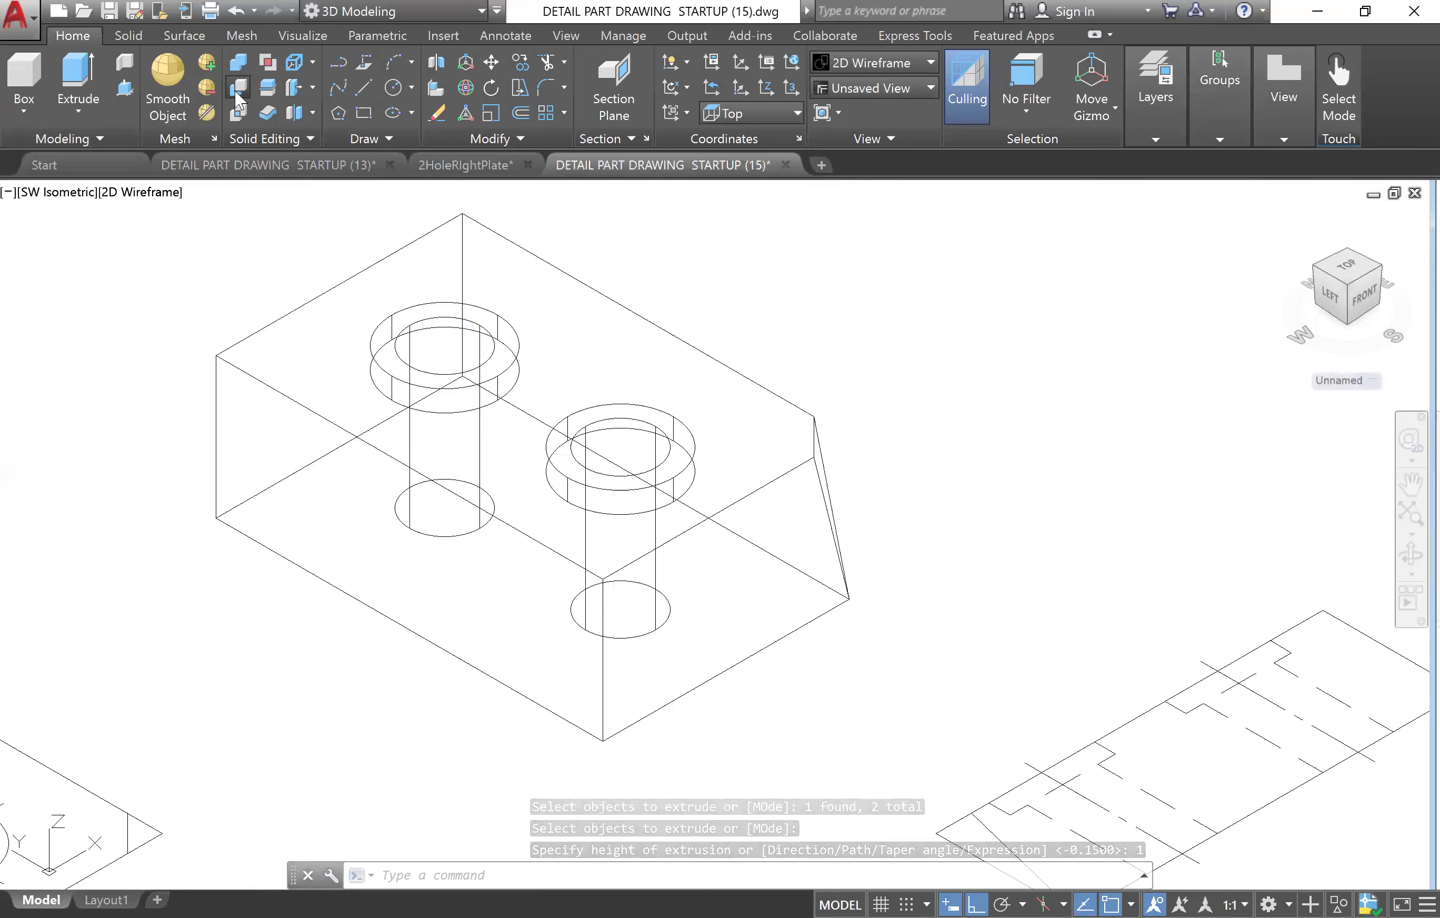
- Subtract both 1-unit hole cylinders from the block to form counterbored through-holes
left_click(236, 110)
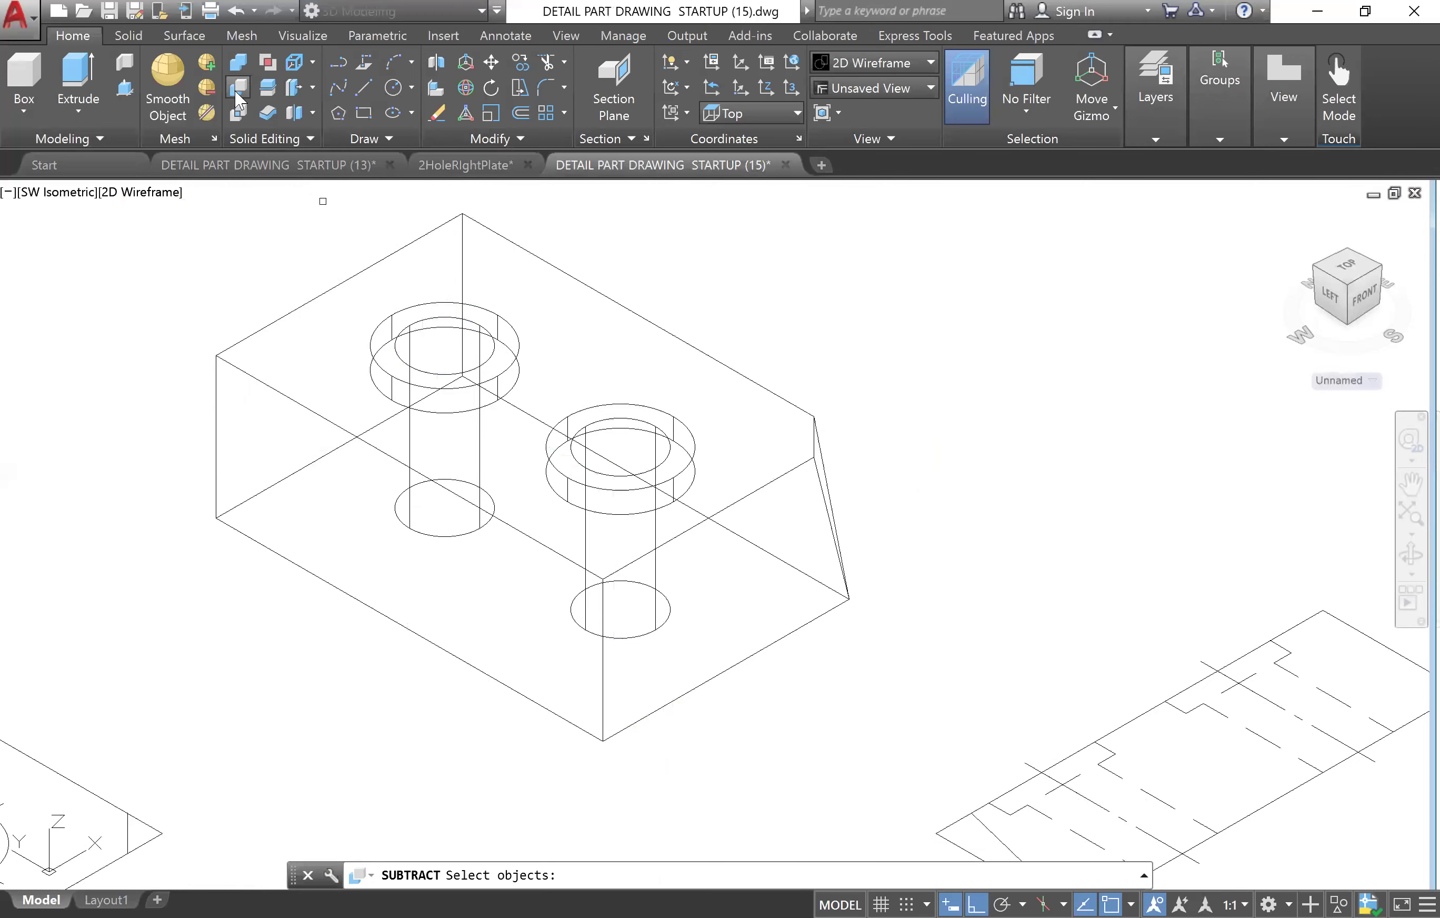
left_click(278, 318)
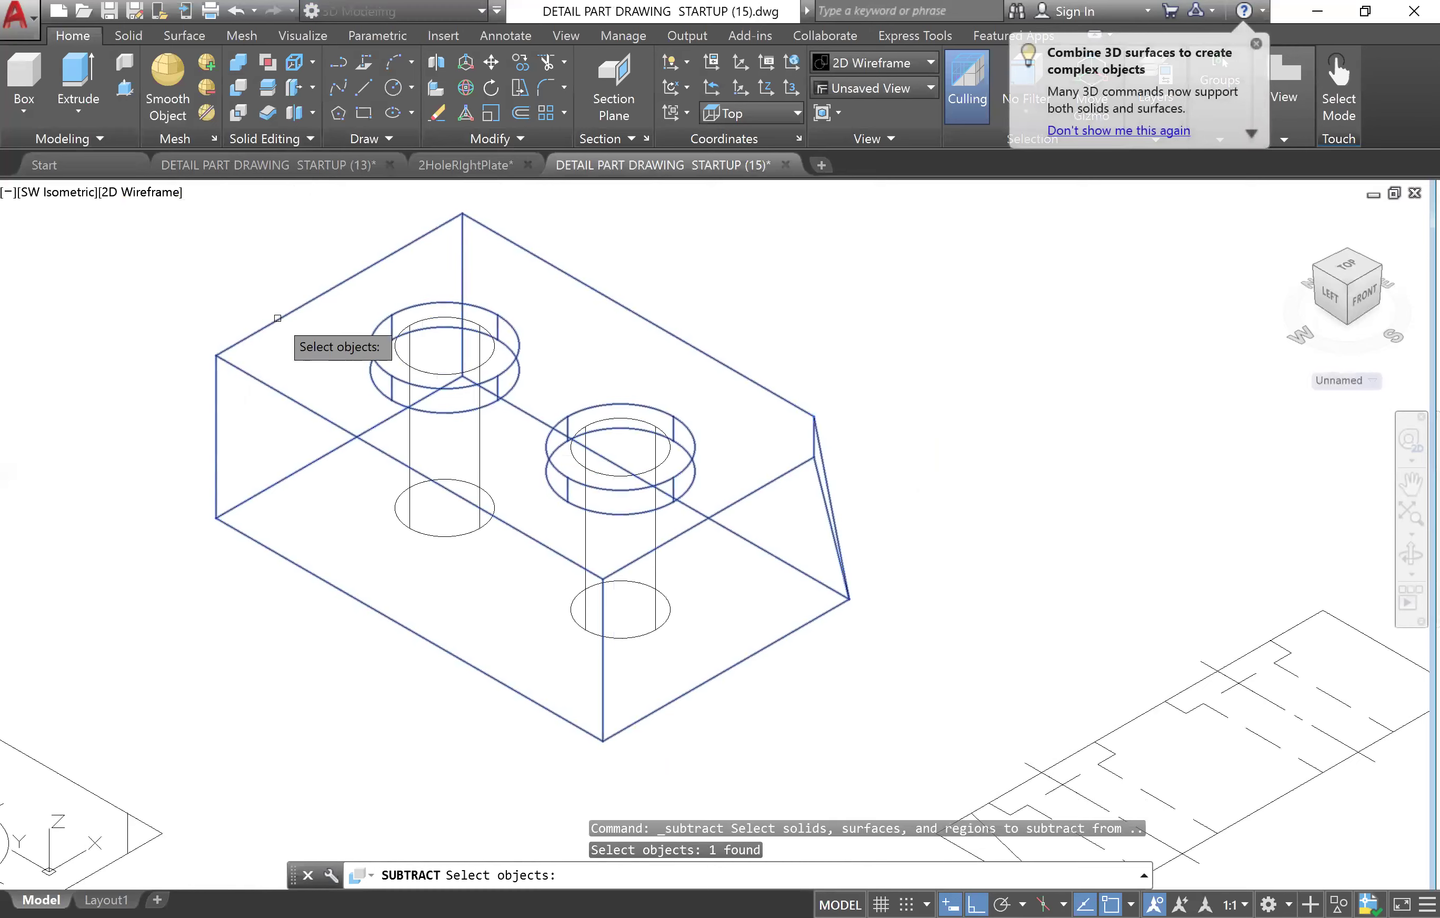
key("Return")
left_click(481, 362)
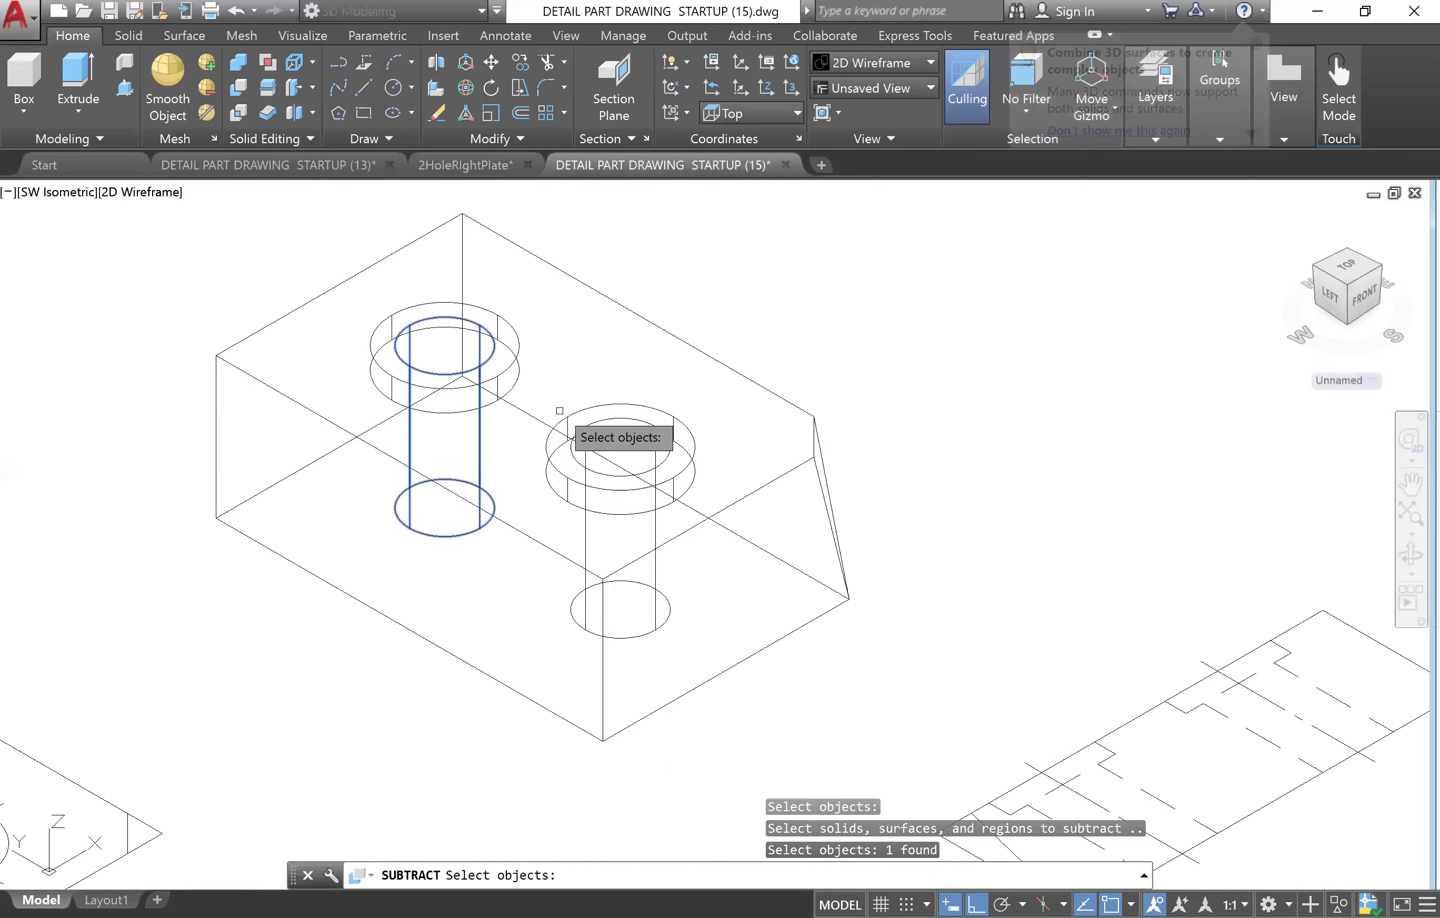
left_click(584, 427)
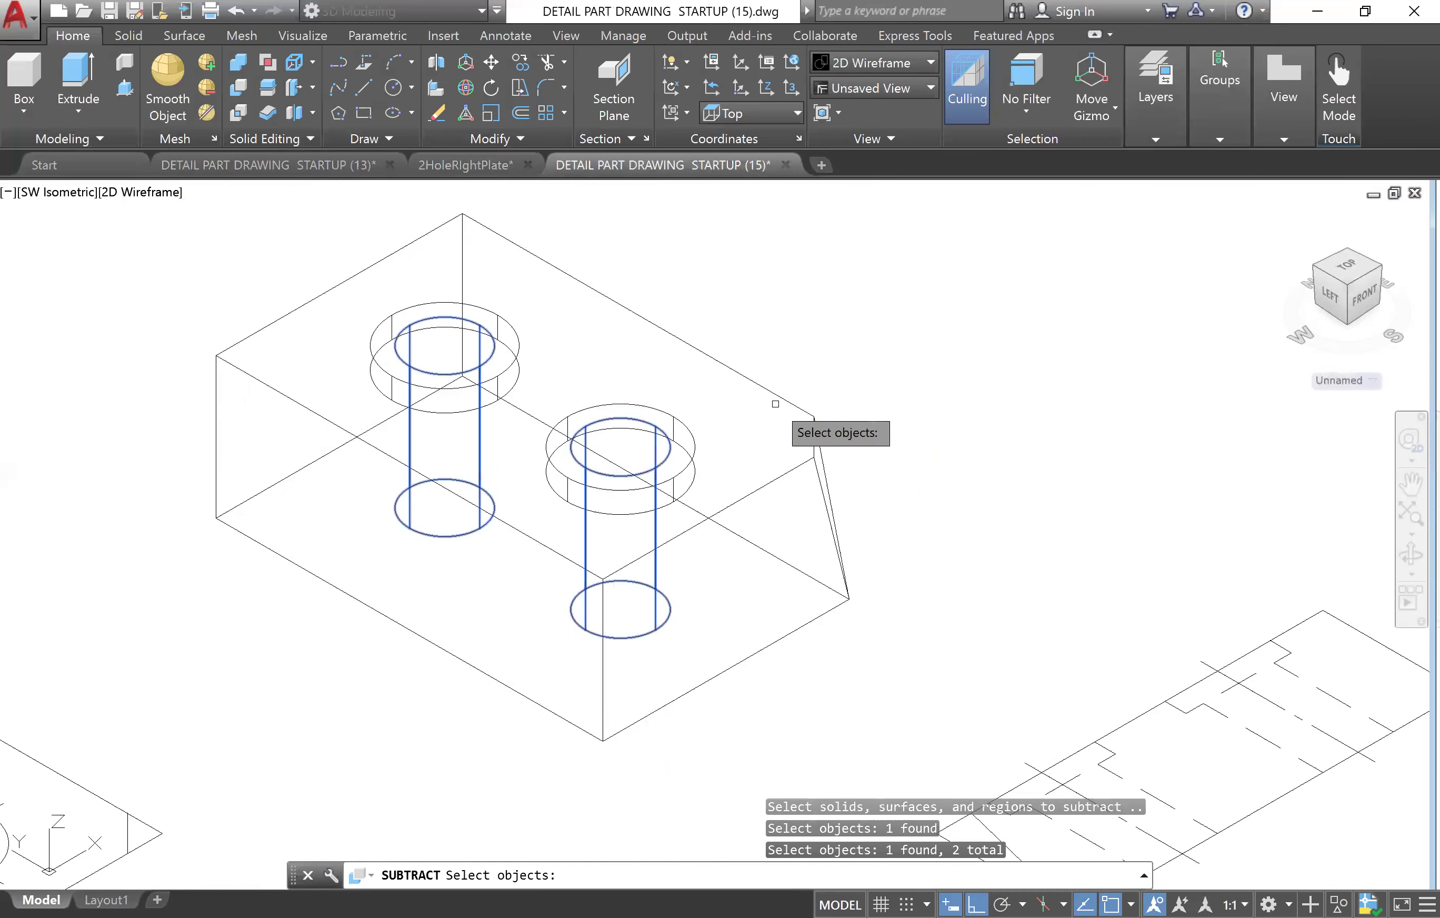
key("Return")
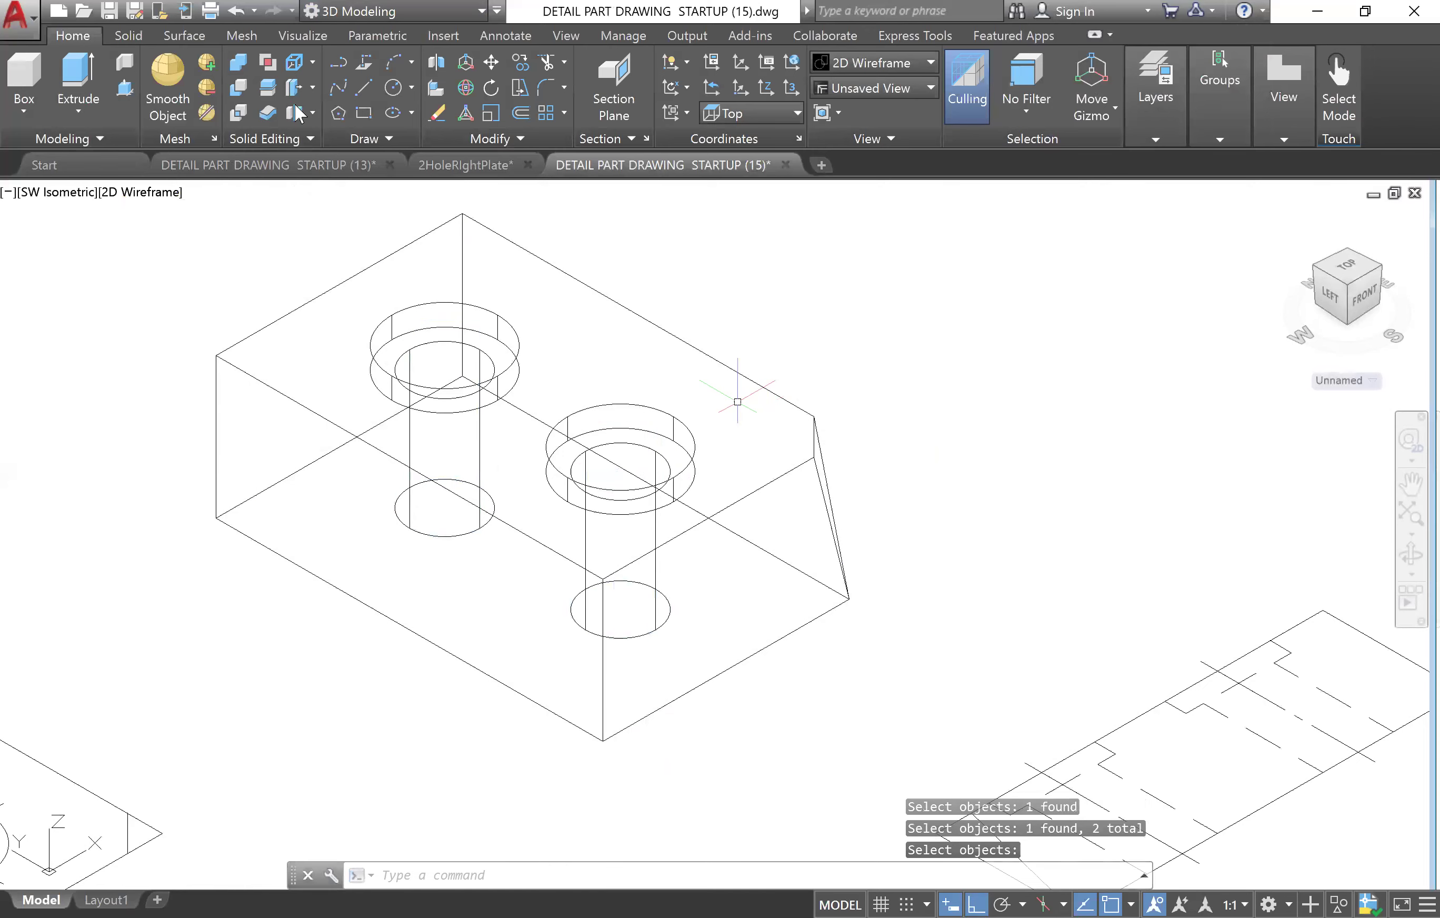
- Switch the model viewport to Realistic shading and zoom out to see the holed plate
left_click(159, 194)
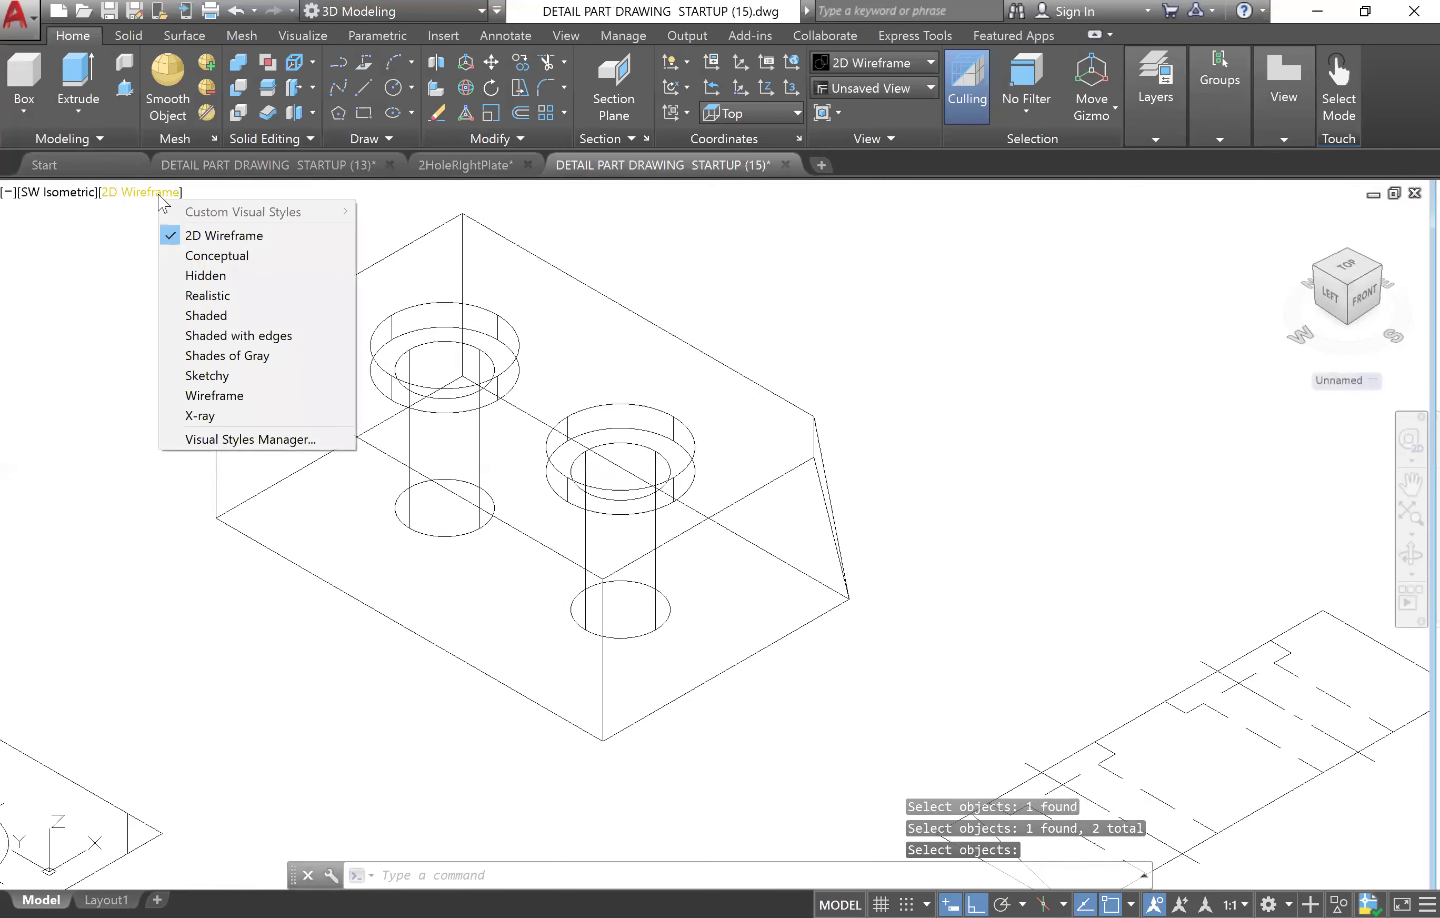
left_click(203, 296)
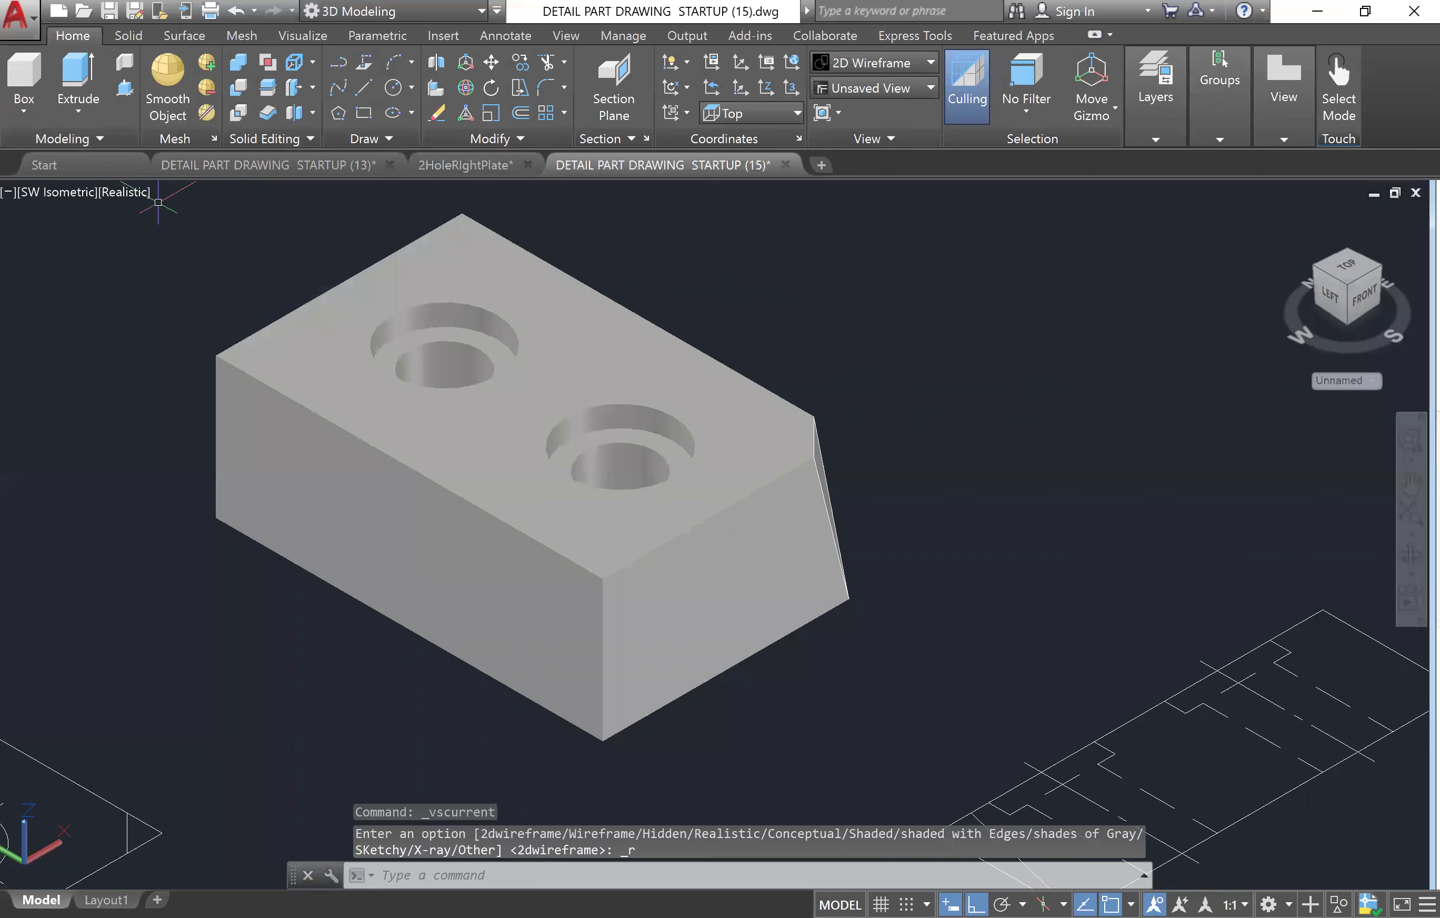
scroll(588, 513, "down", 2)
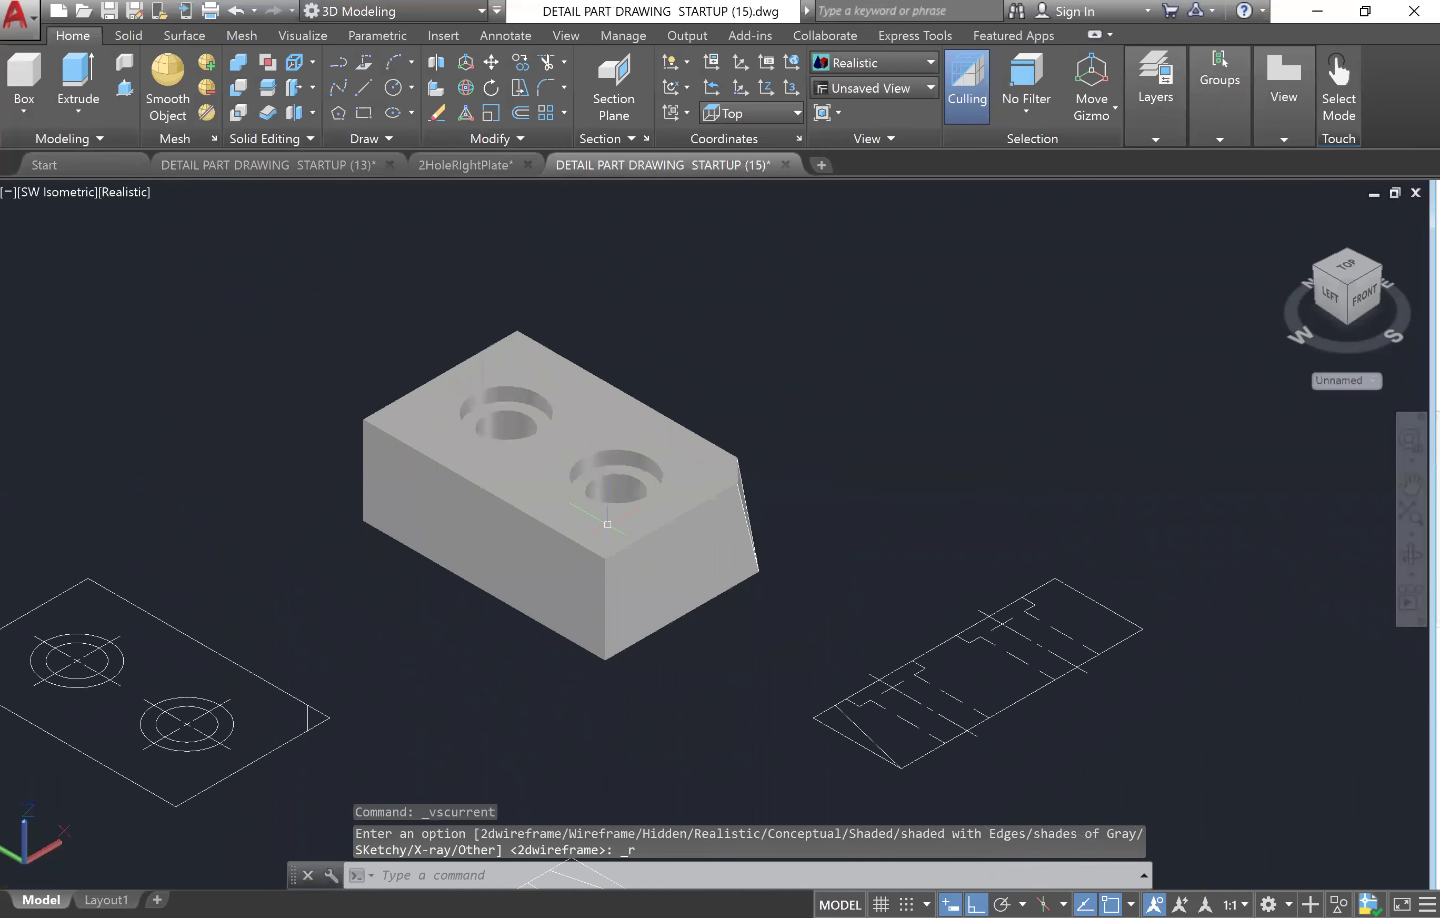
scroll(632, 456, "down", 3)
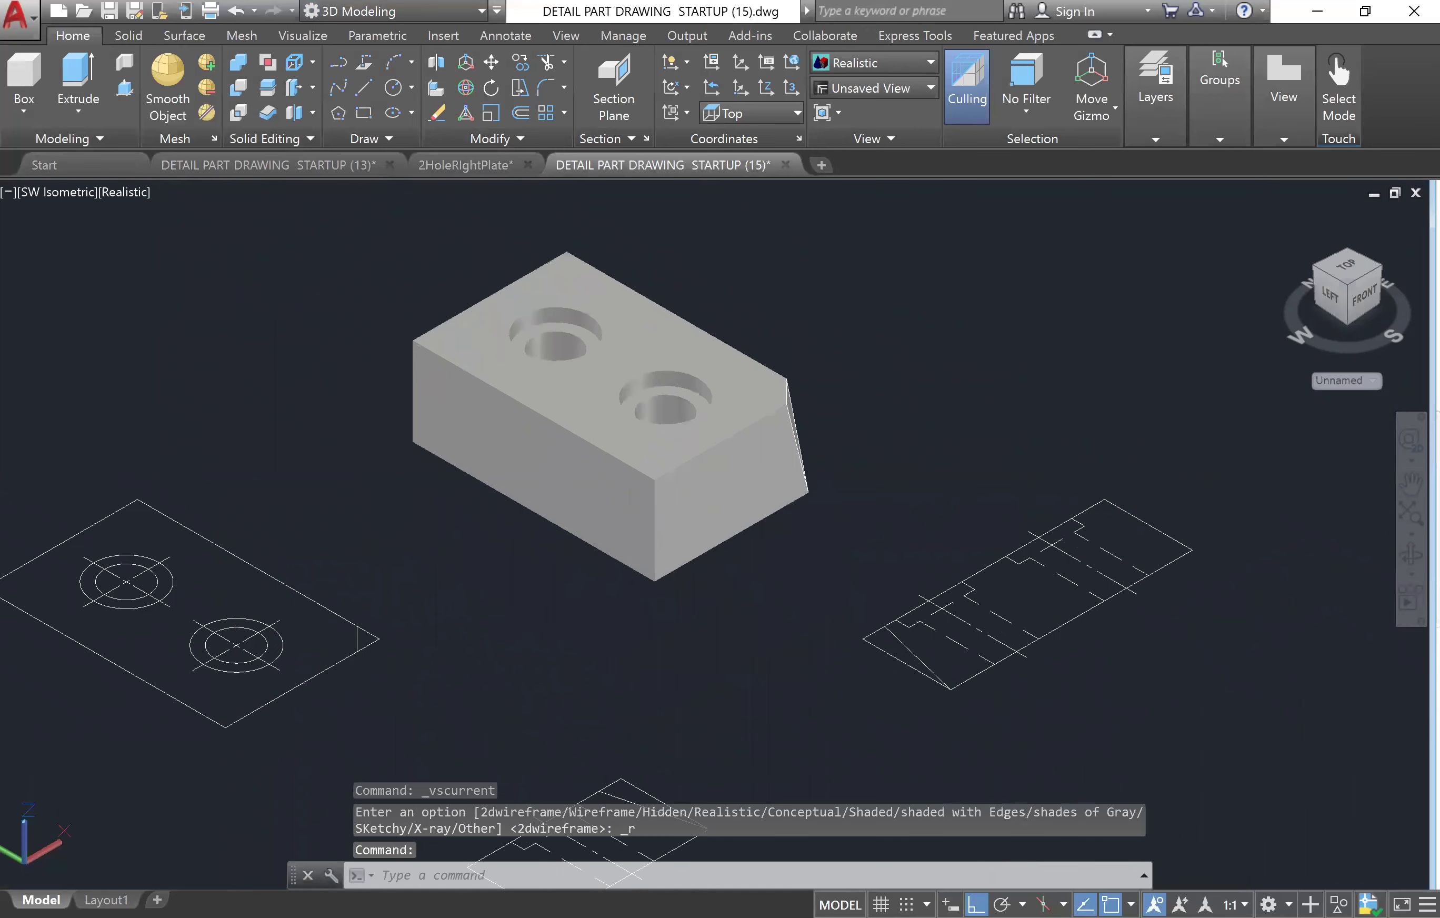
scroll(640, 431, "up", 1)
scroll(639, 432, "down", 2)
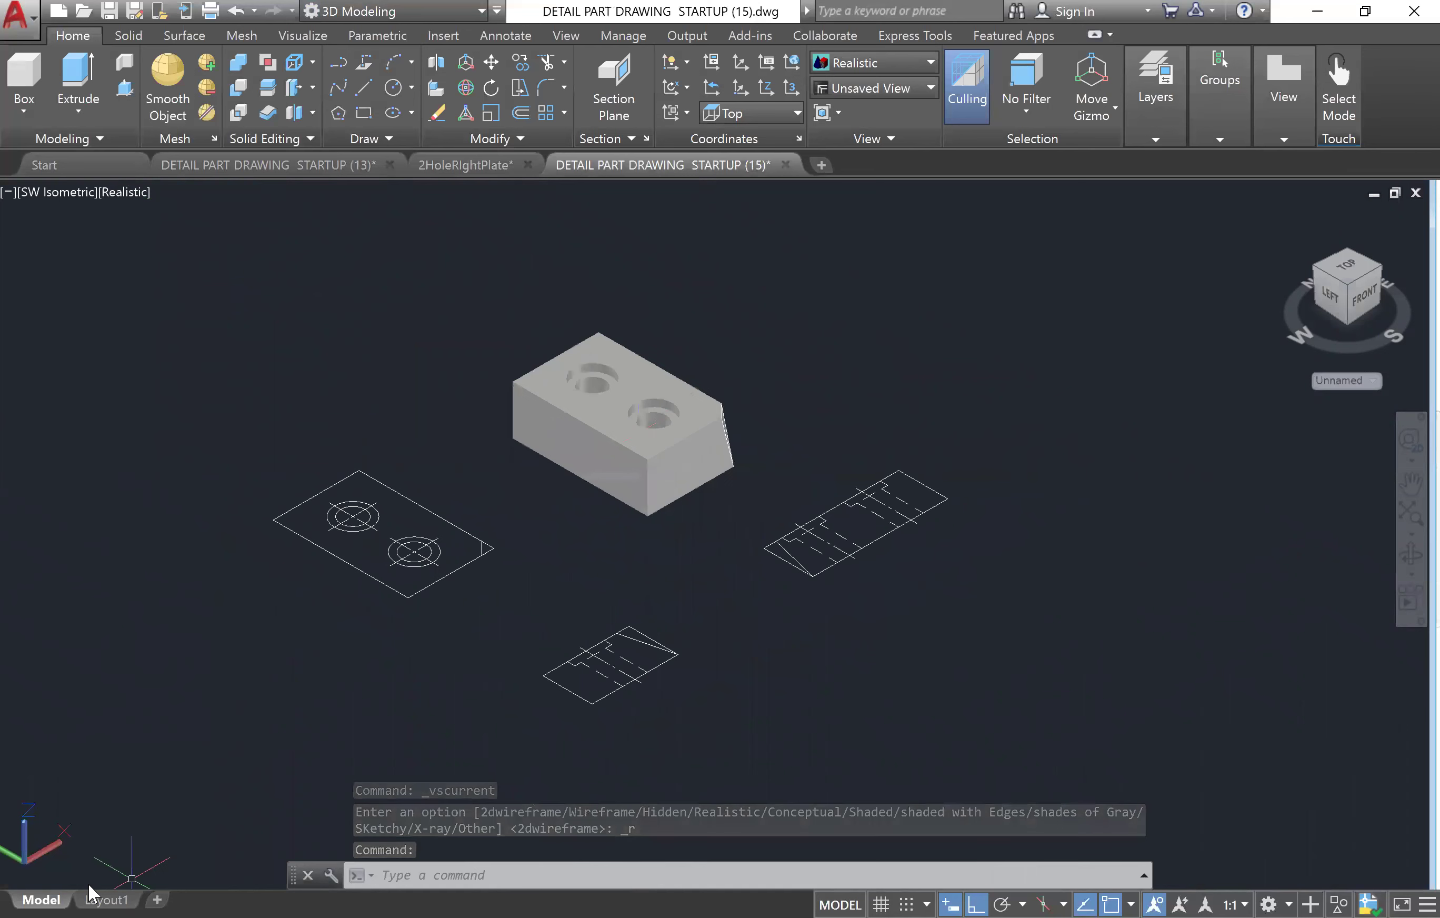
- On Layout1, activate and unlock the 3-D SW VIEW viewport
left_click(108, 894)
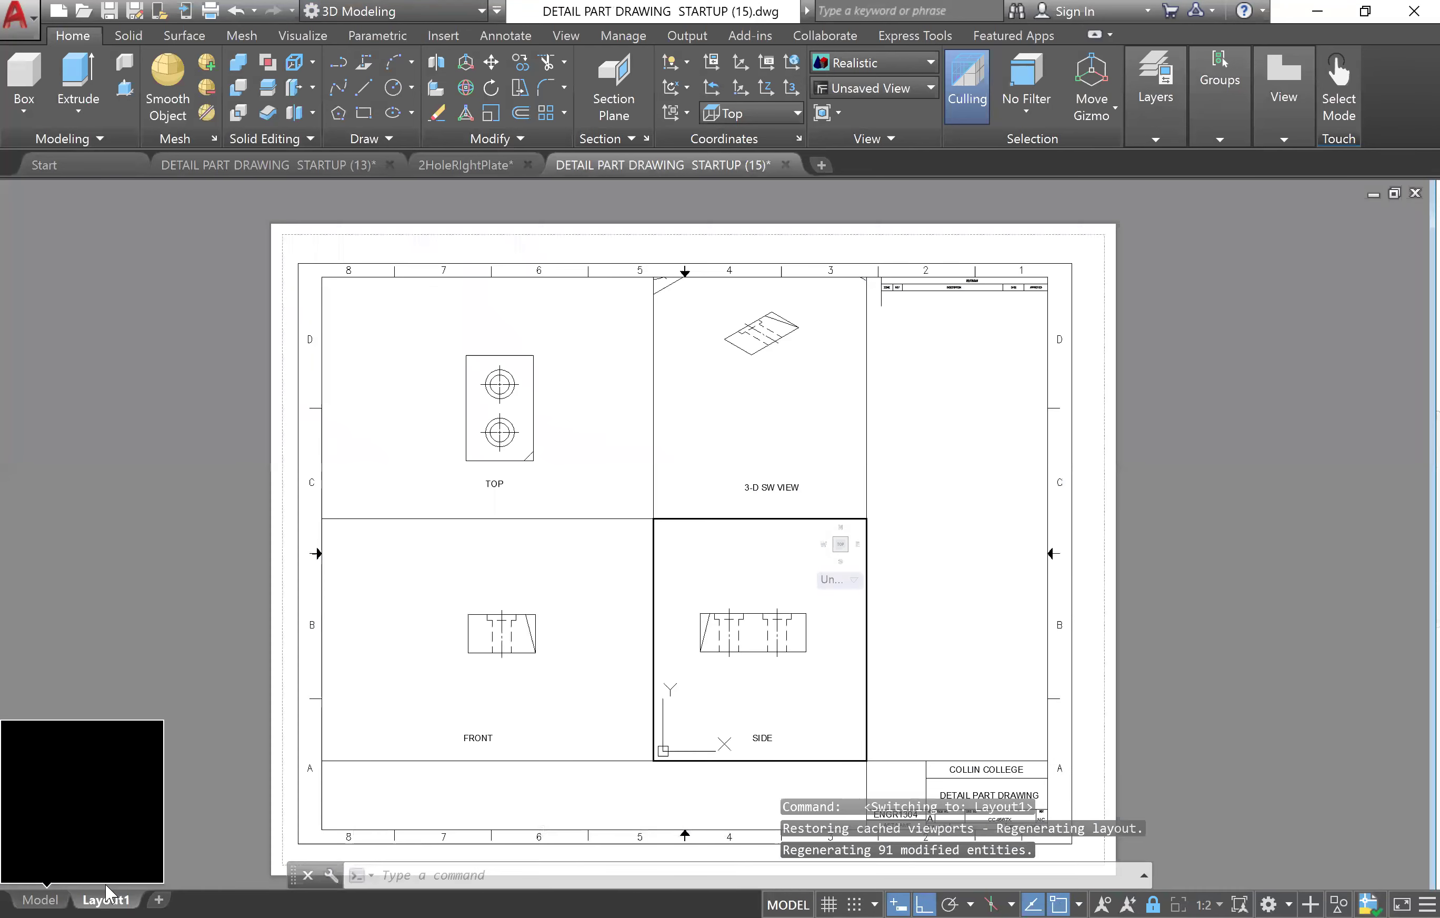
left_click(838, 462)
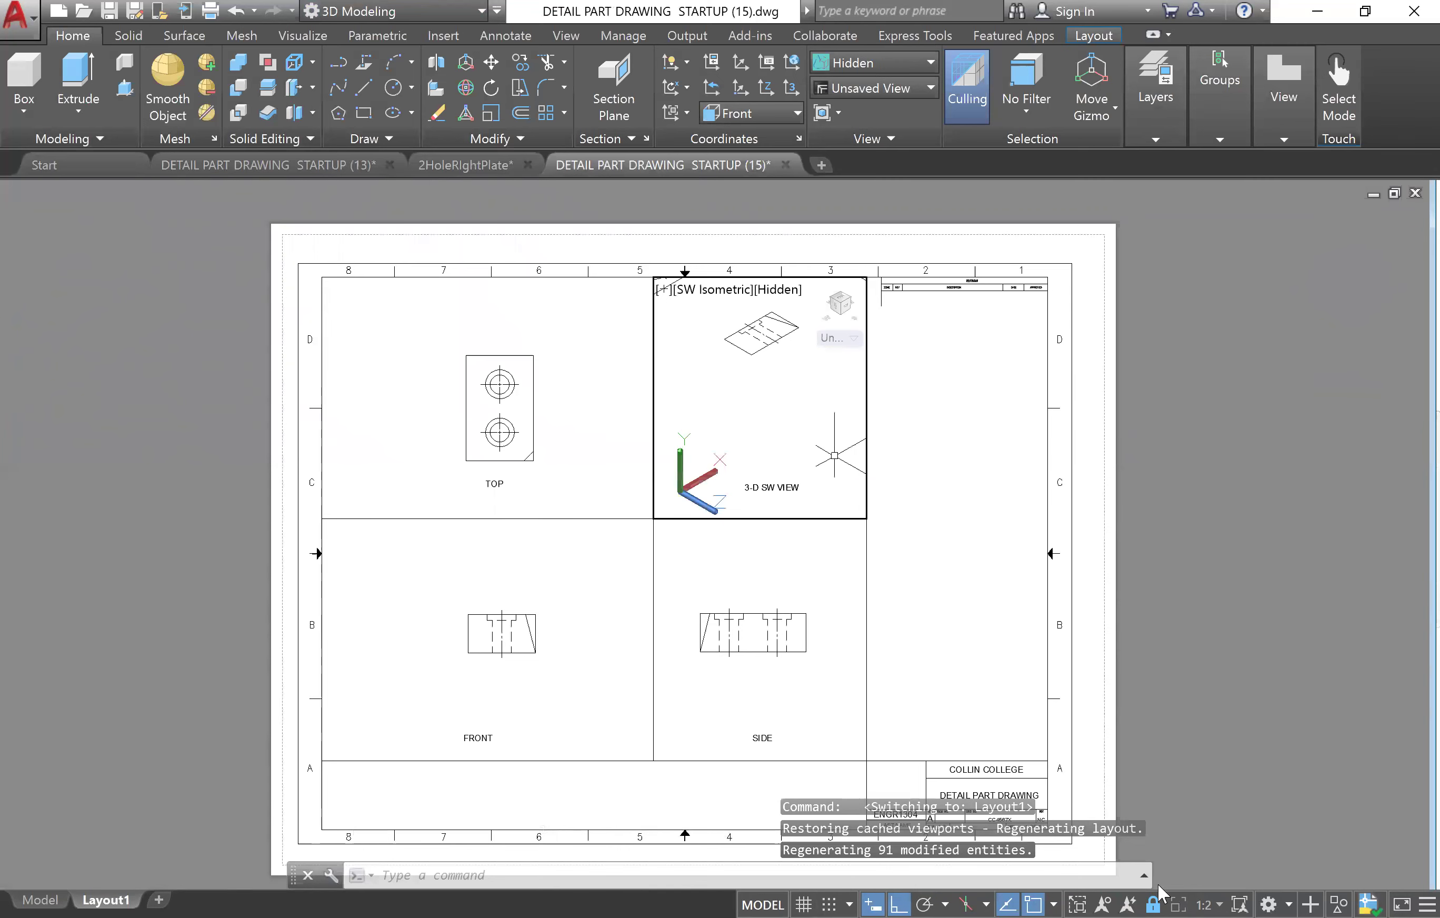
left_click(1153, 903)
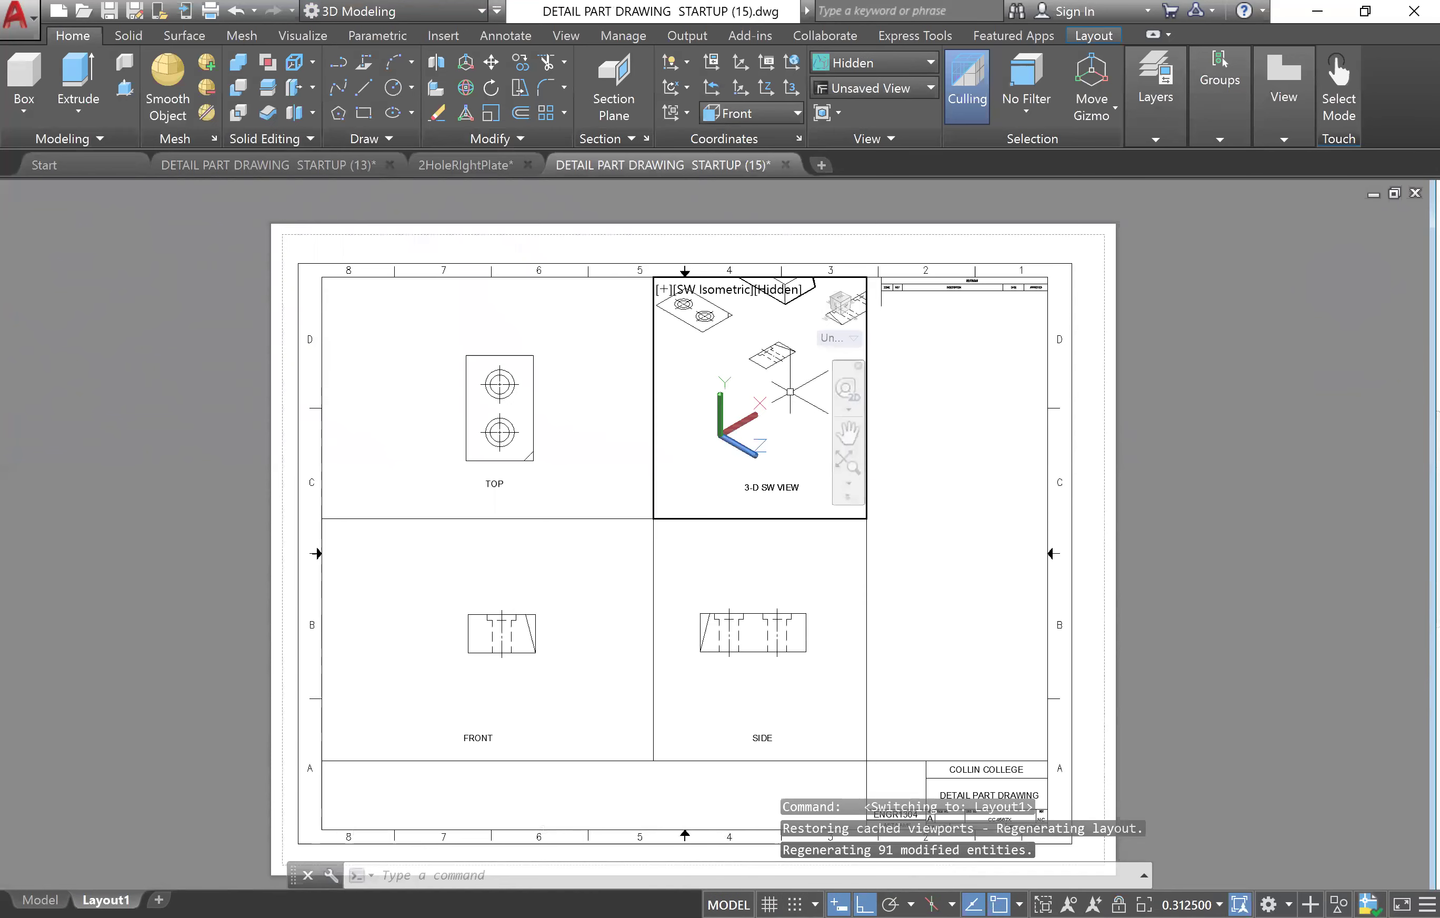
- Pan the block to the viewport centre and set the viewport scale to 1:2
left_click(846, 432)
left_click_drag(780, 478, 745, 417)
scroll(734, 431, "up", 2)
key("Escape")
left_click(1204, 885)
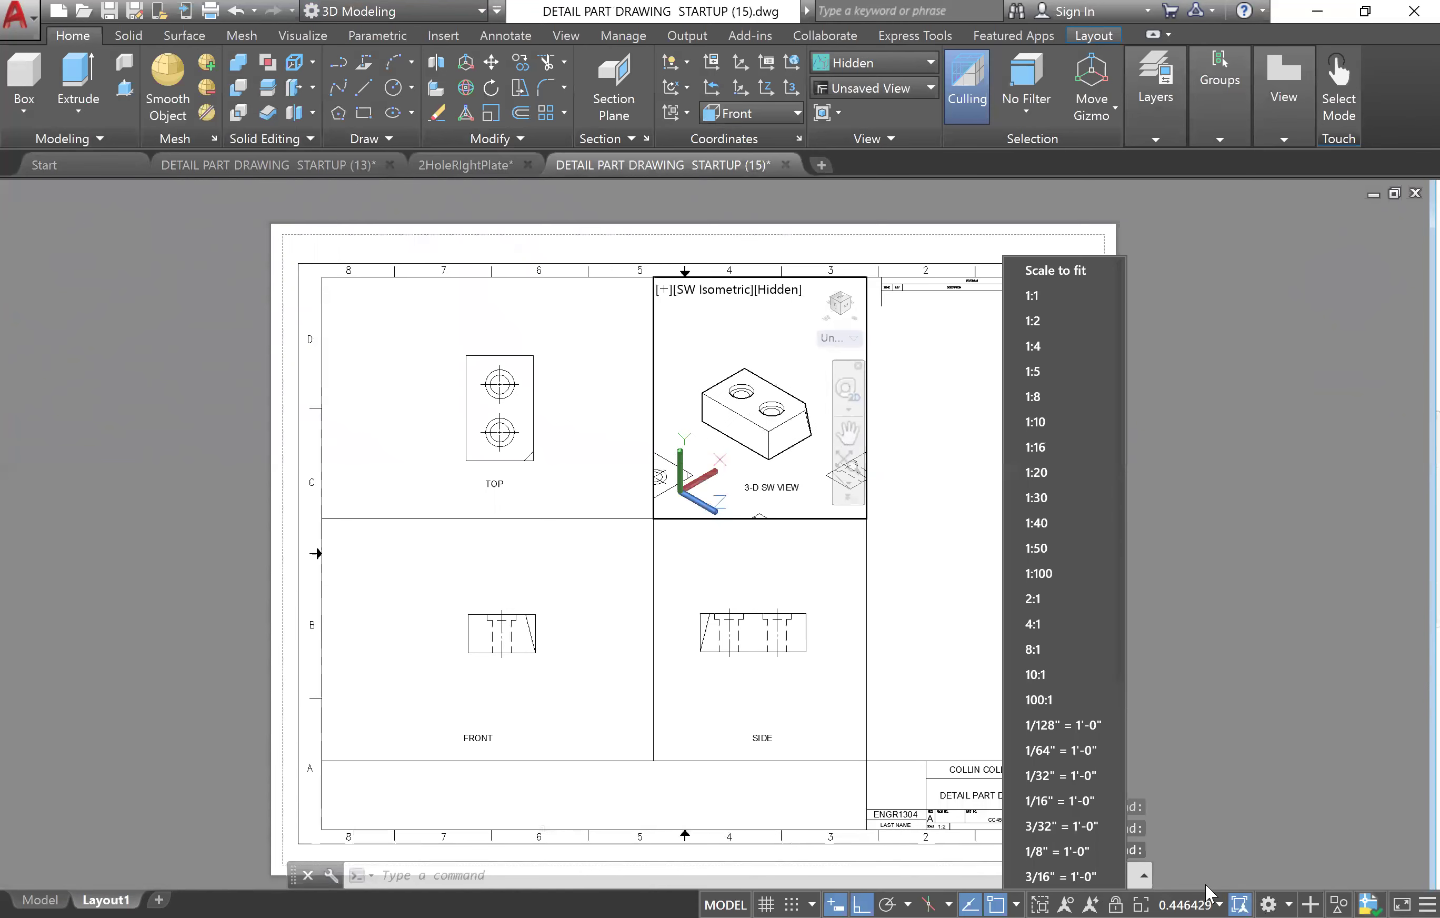
left_click(1045, 325)
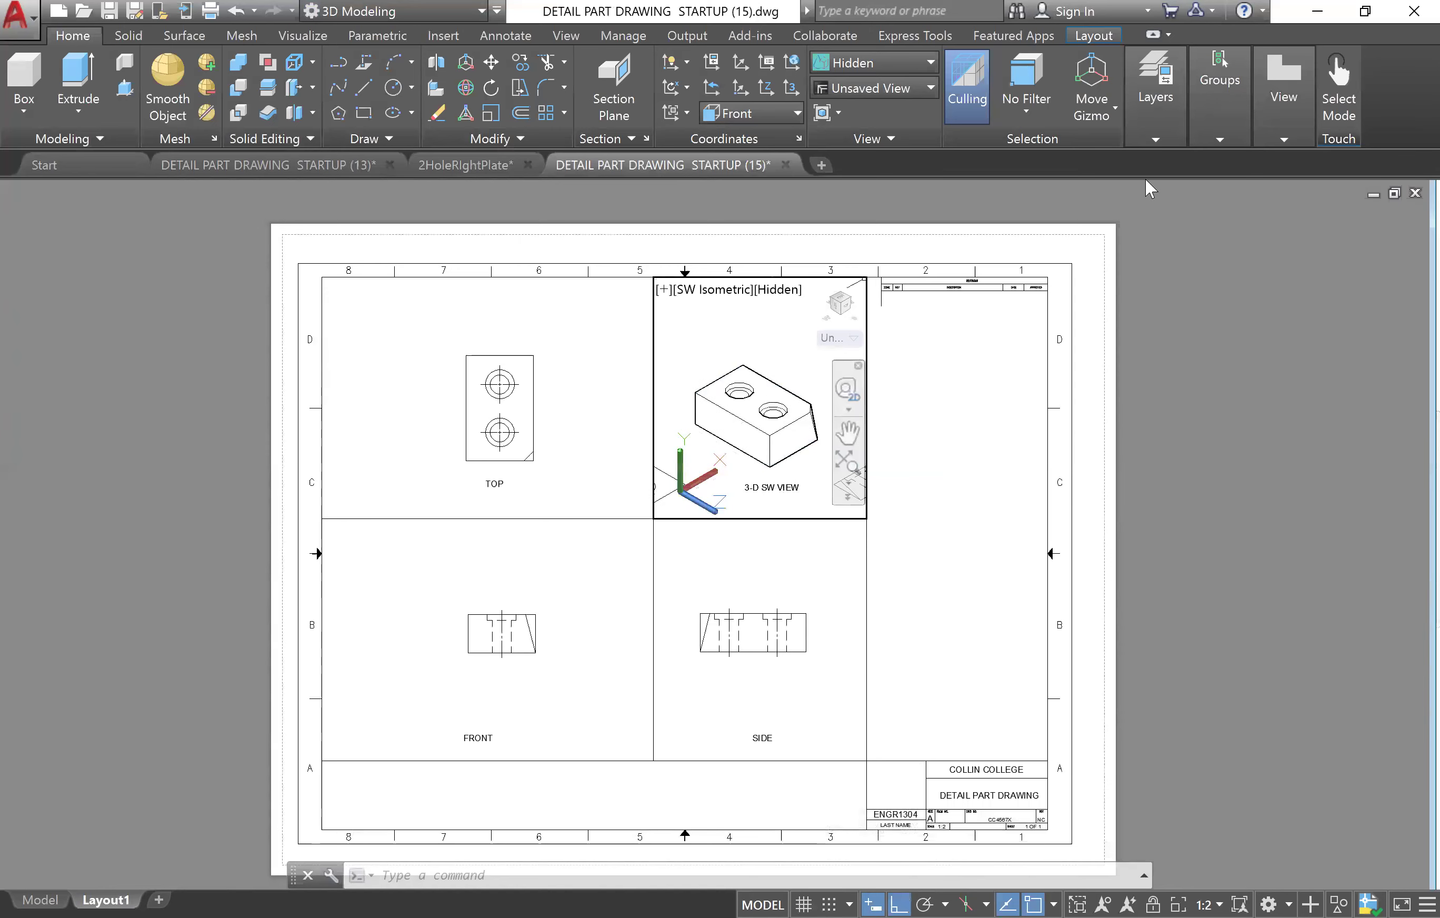
- Freeze CENTER LINE, ORTHO FRONT and another ortho view layer in this viewport only
left_click(1156, 130)
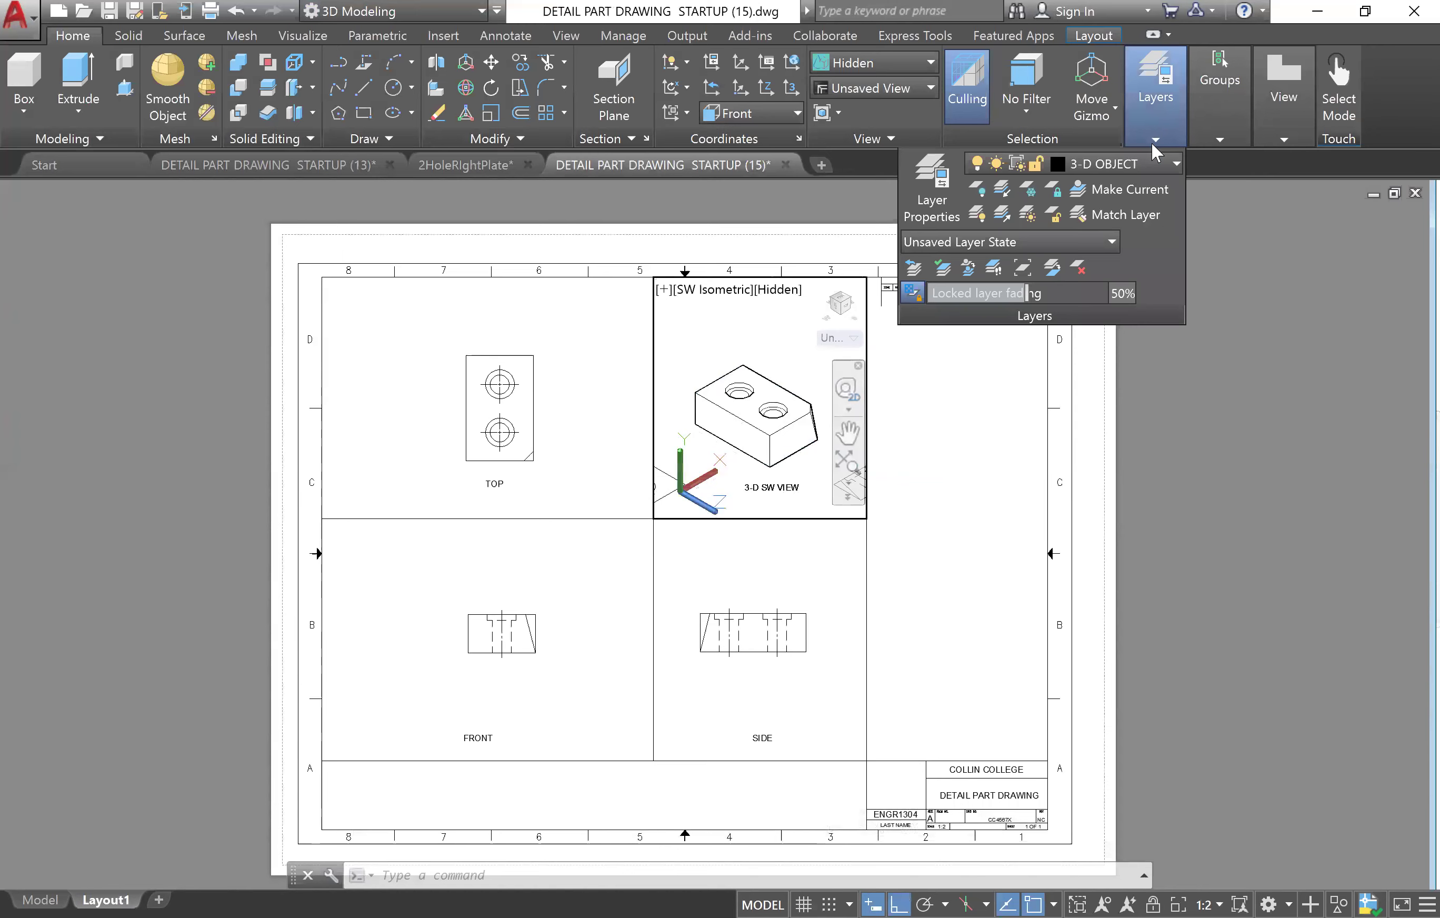
left_click(1161, 159)
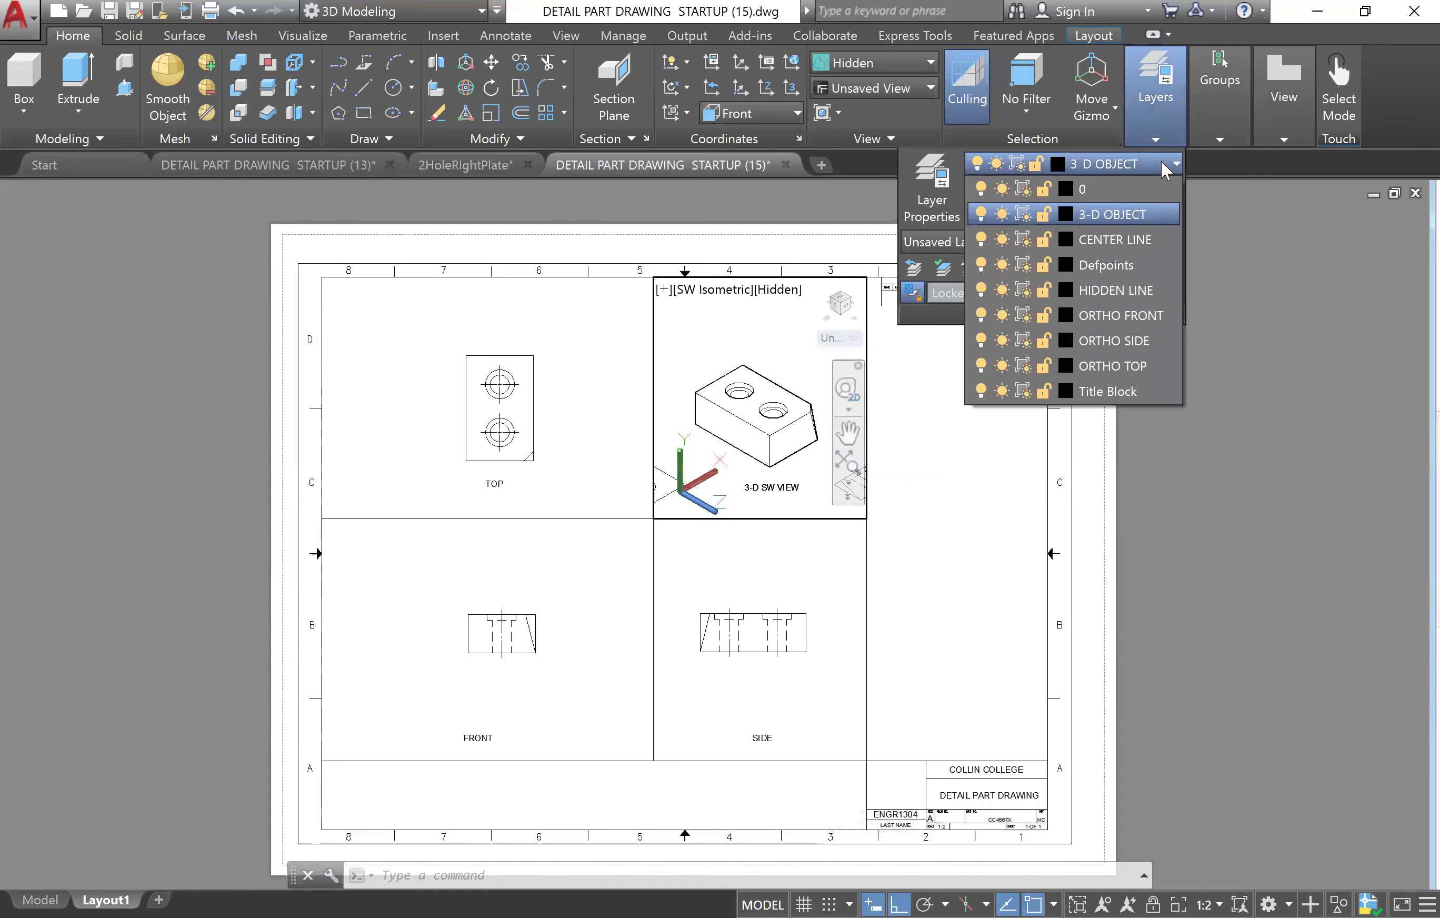
left_click(1020, 239)
left_click(1021, 340)
left_click(1019, 360)
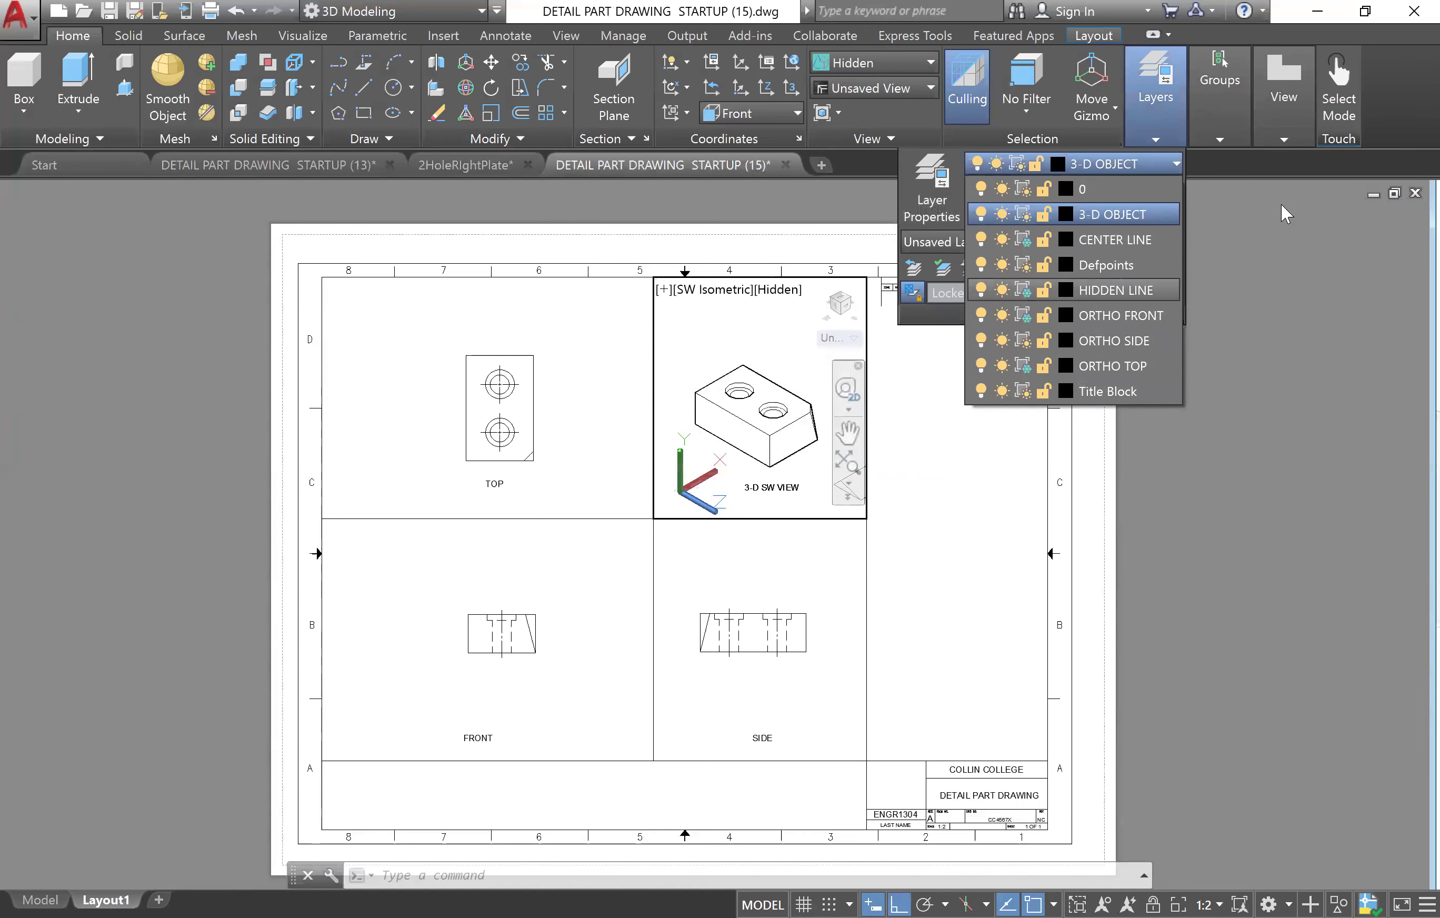
left_click(1230, 345)
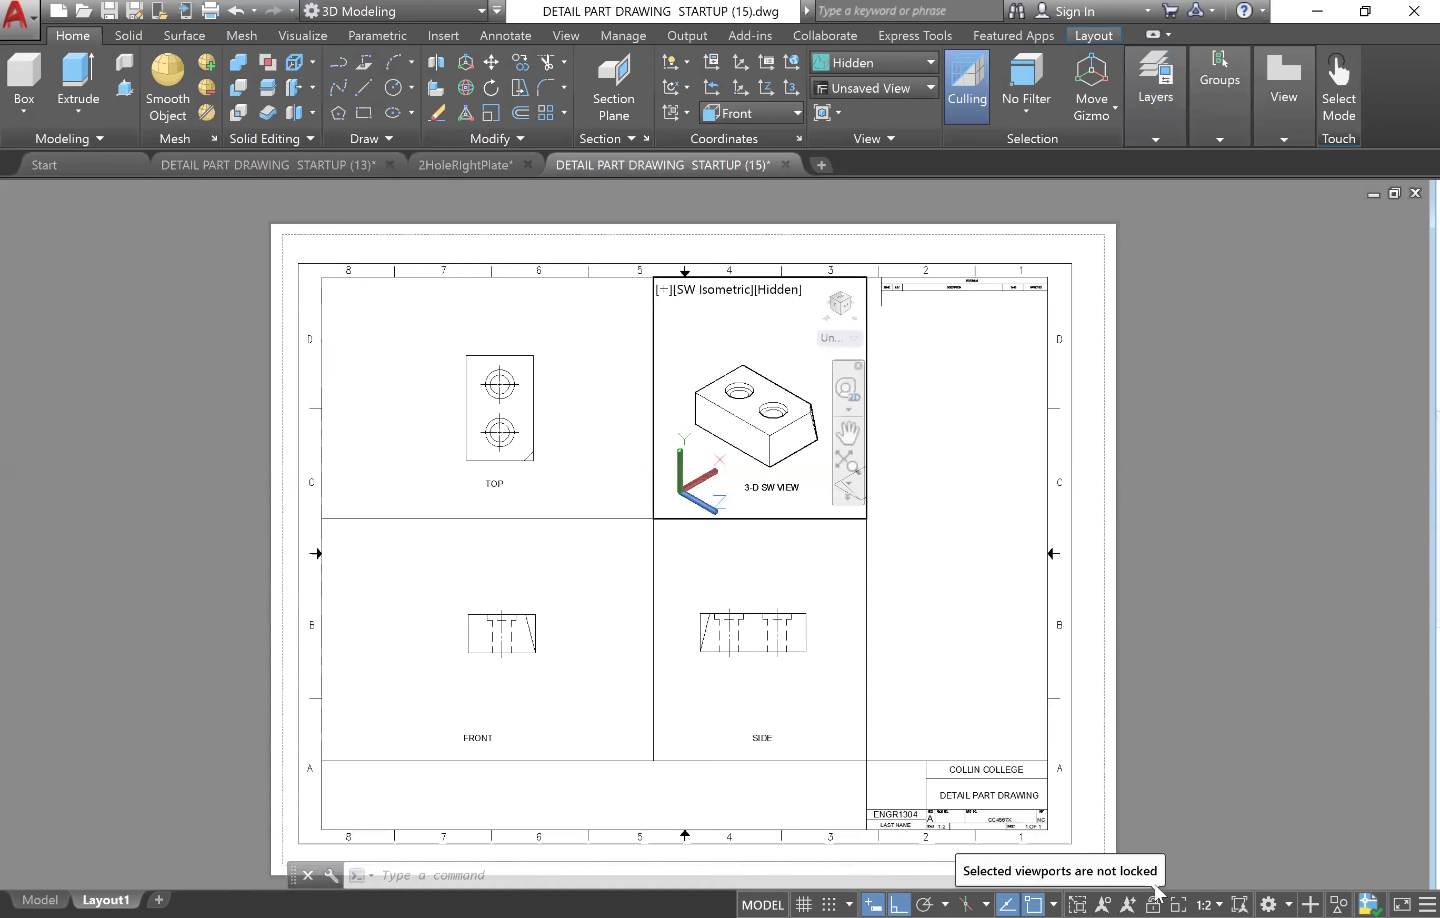
- Lock the 3-D SW VIEW viewport, deselect it, then unlock it again
left_click(1153, 900)
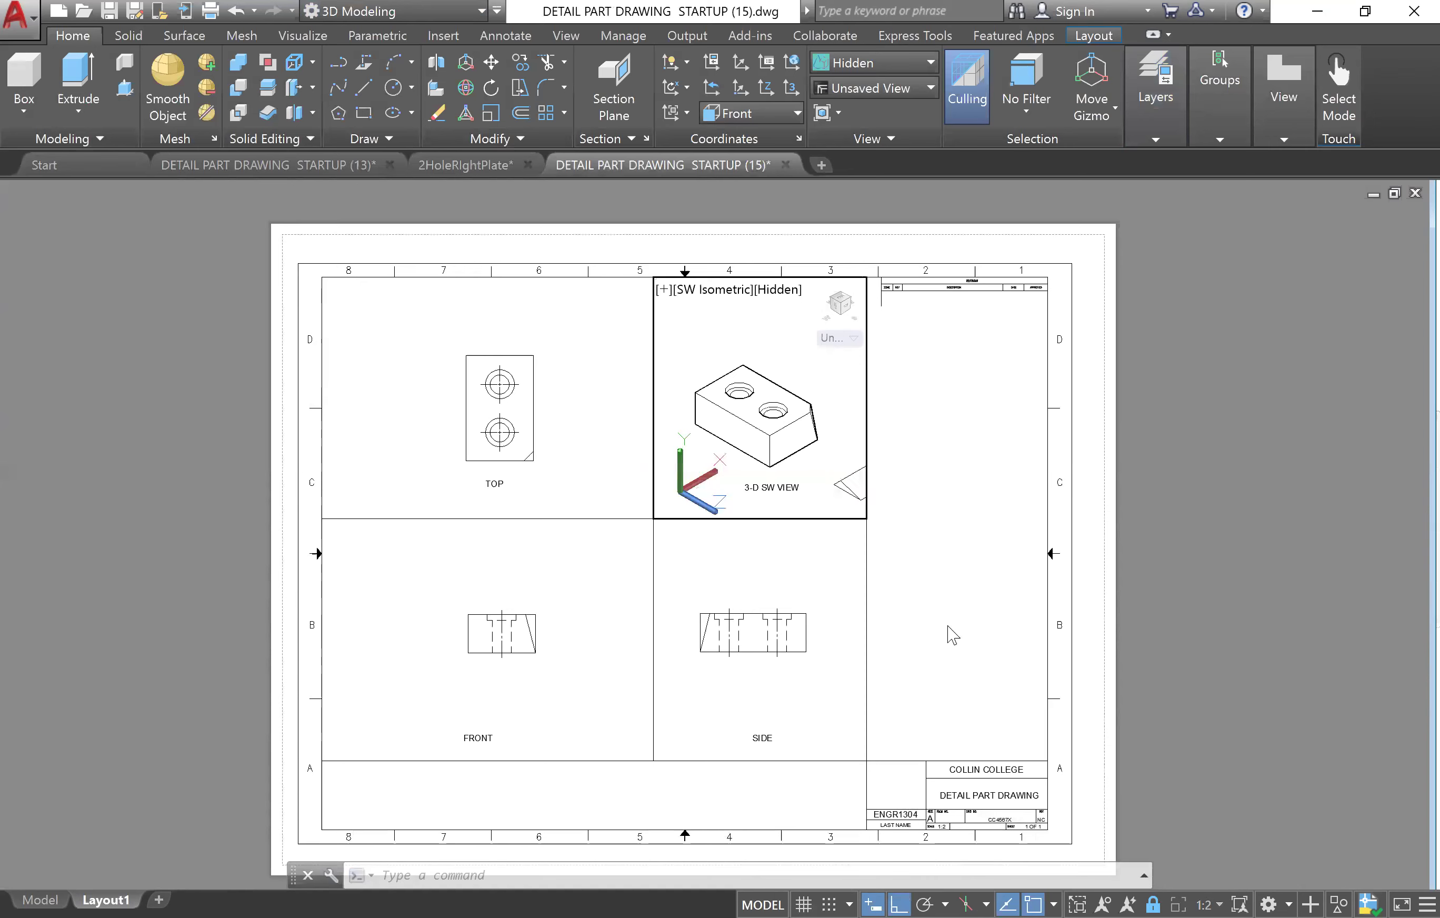
key("Escape")
left_click(1153, 901)
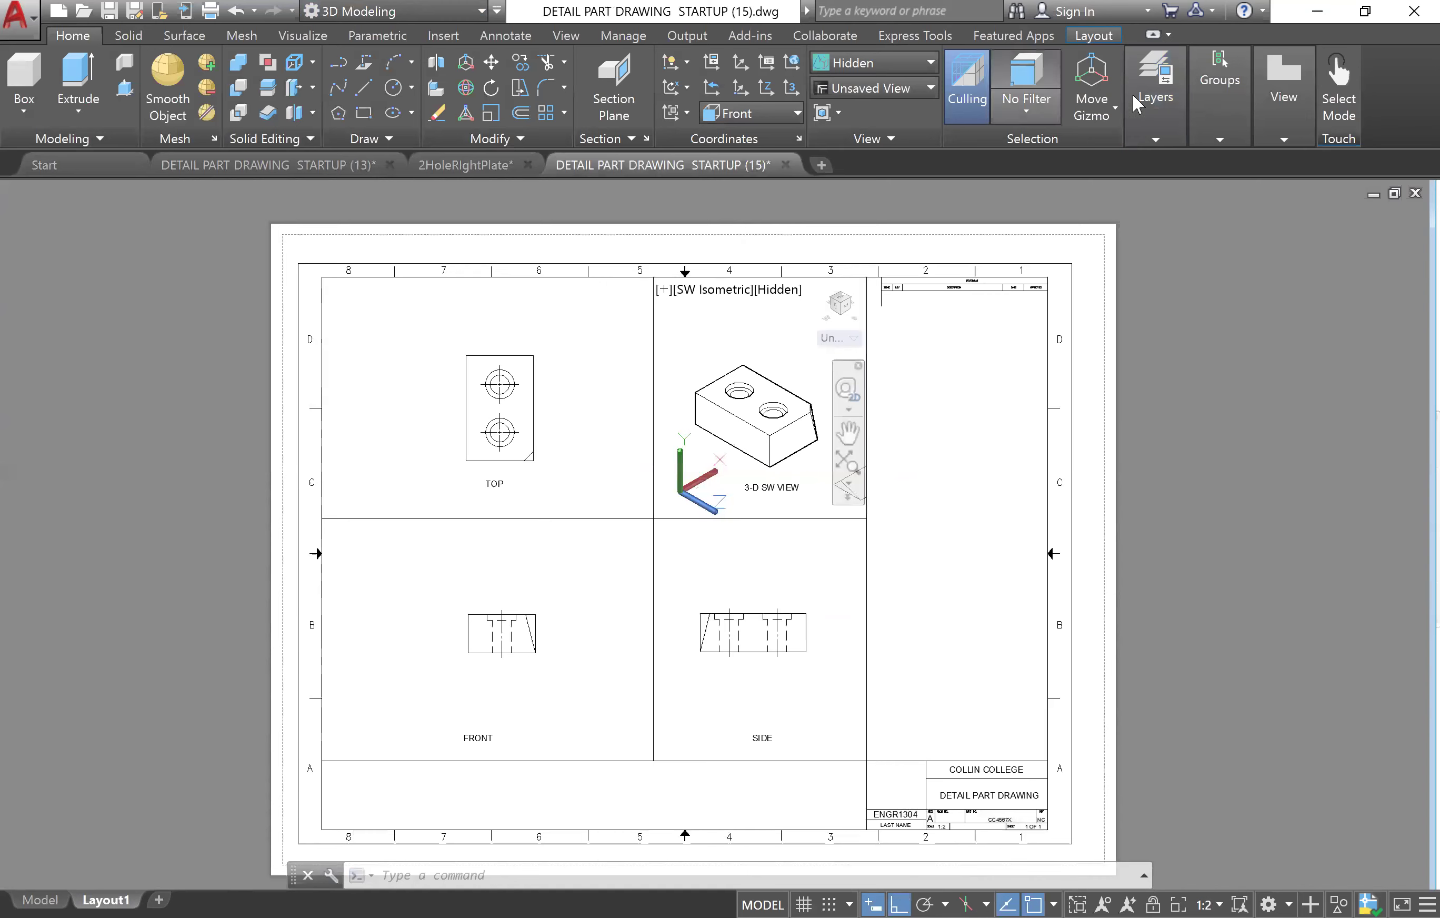
- Freeze the ORTHO SIDE layer in the 3-D SW VIEW viewport only
left_click(1143, 128)
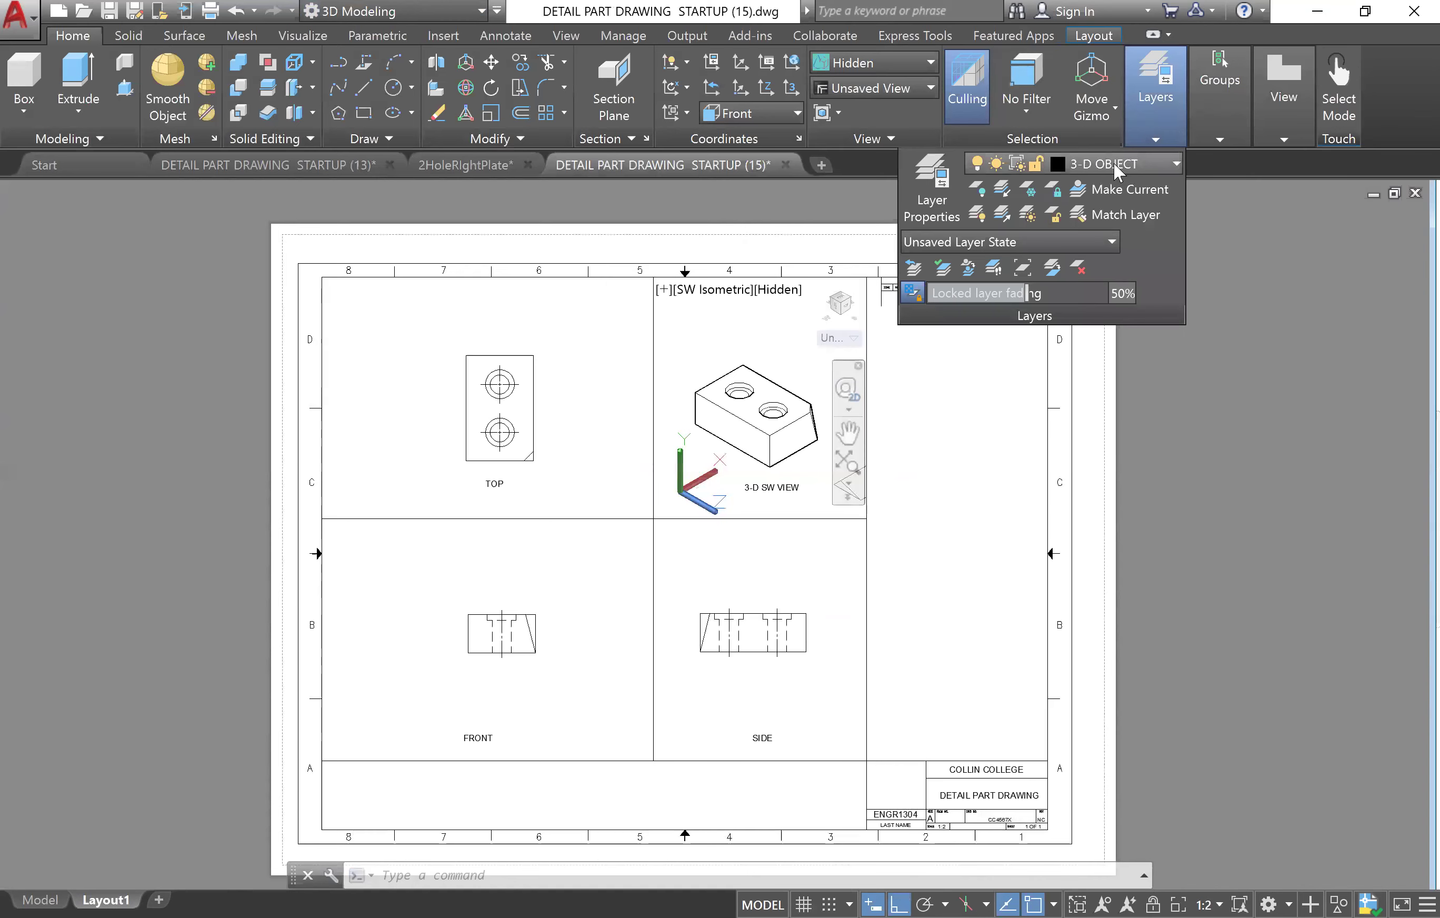
left_click(1112, 162)
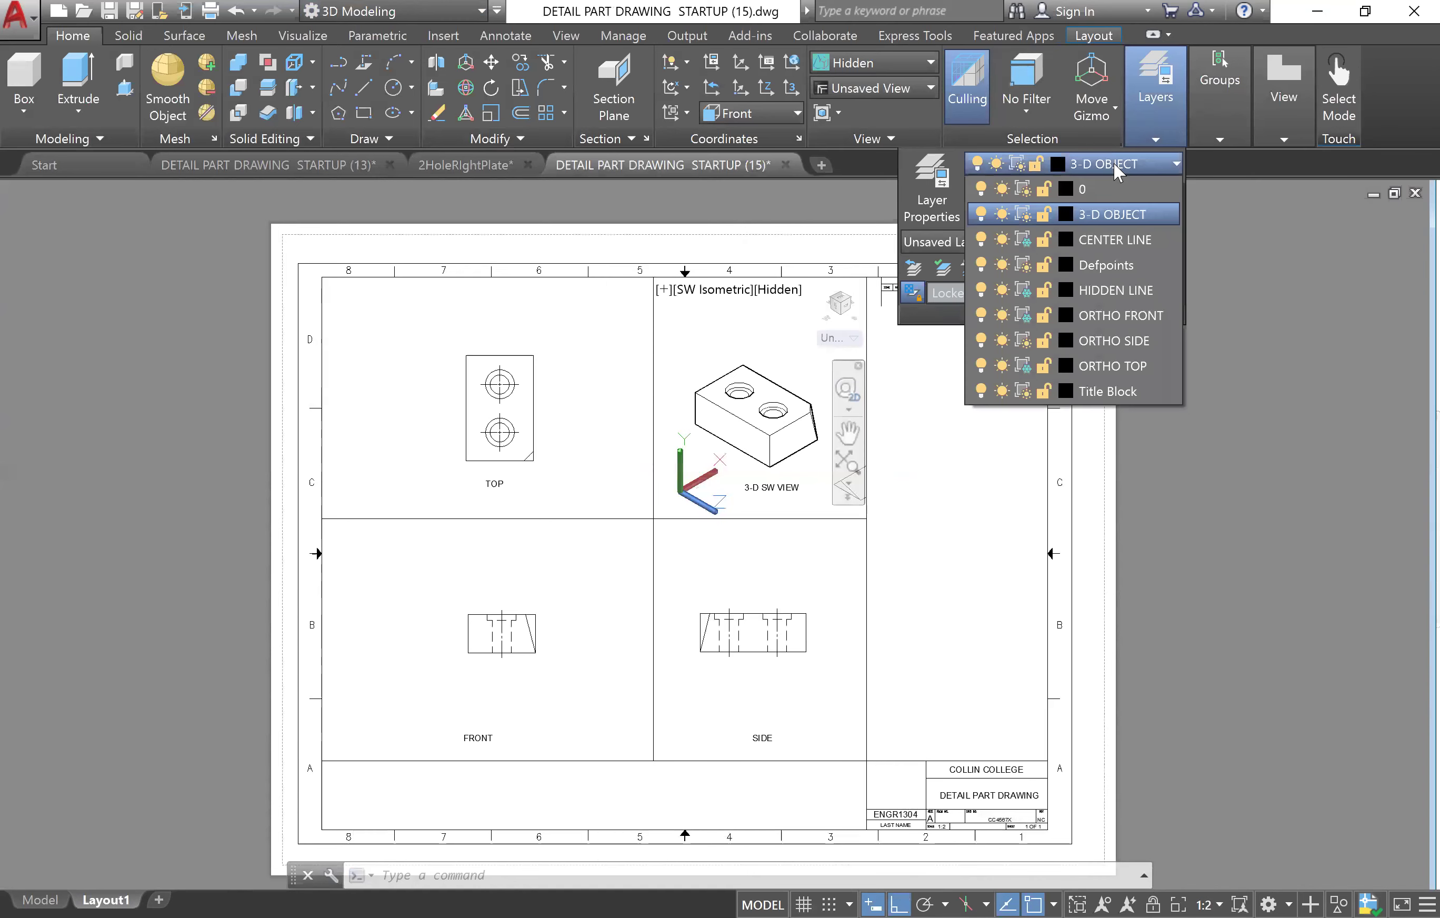
left_click(1026, 342)
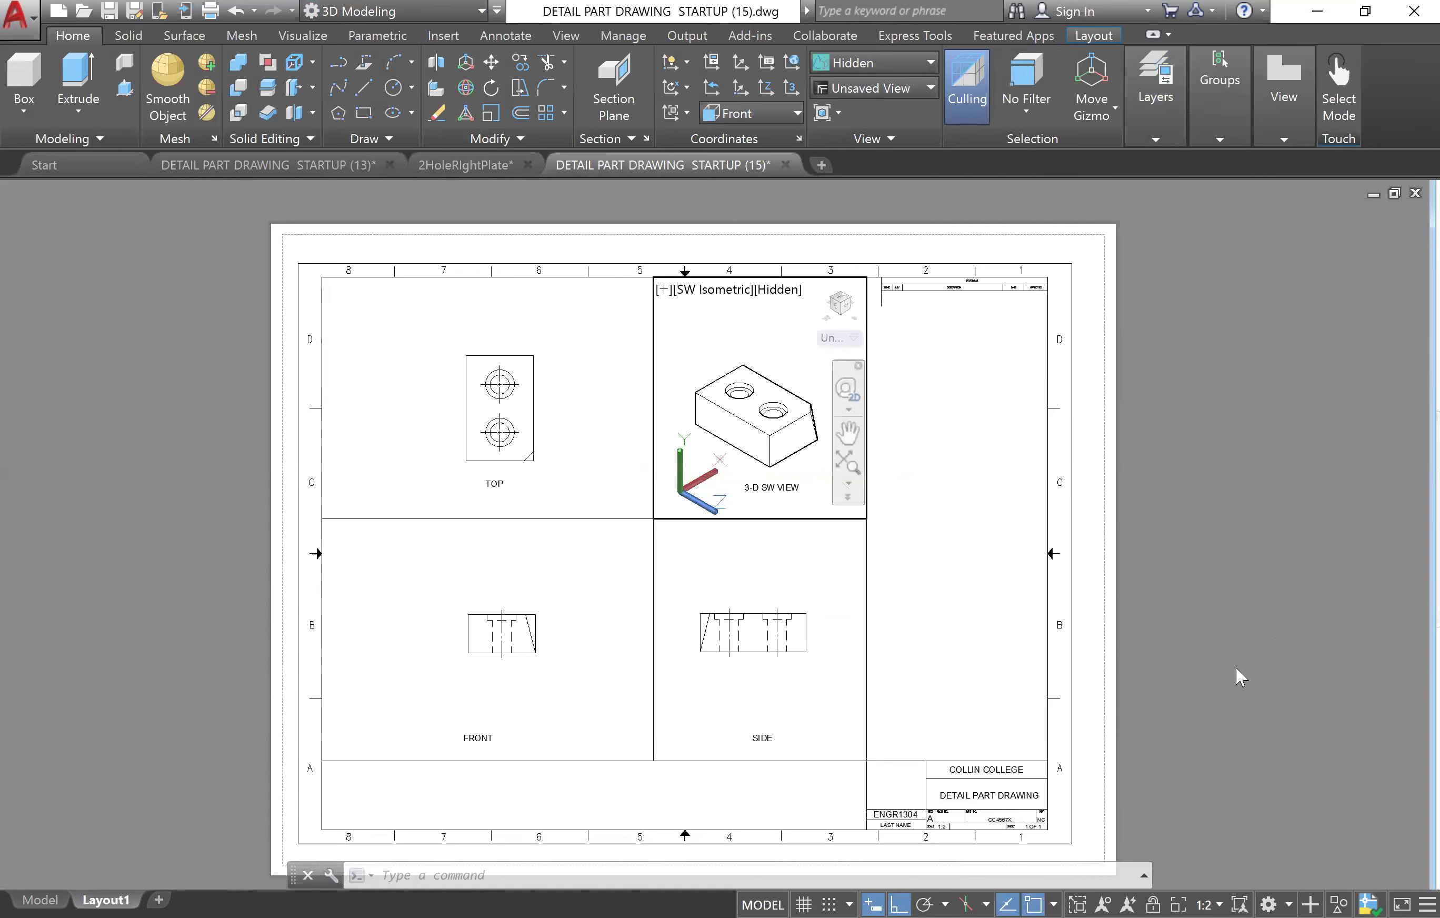
- Lock the isometric viewport and return Layout1 to paper space
left_click(1152, 903)
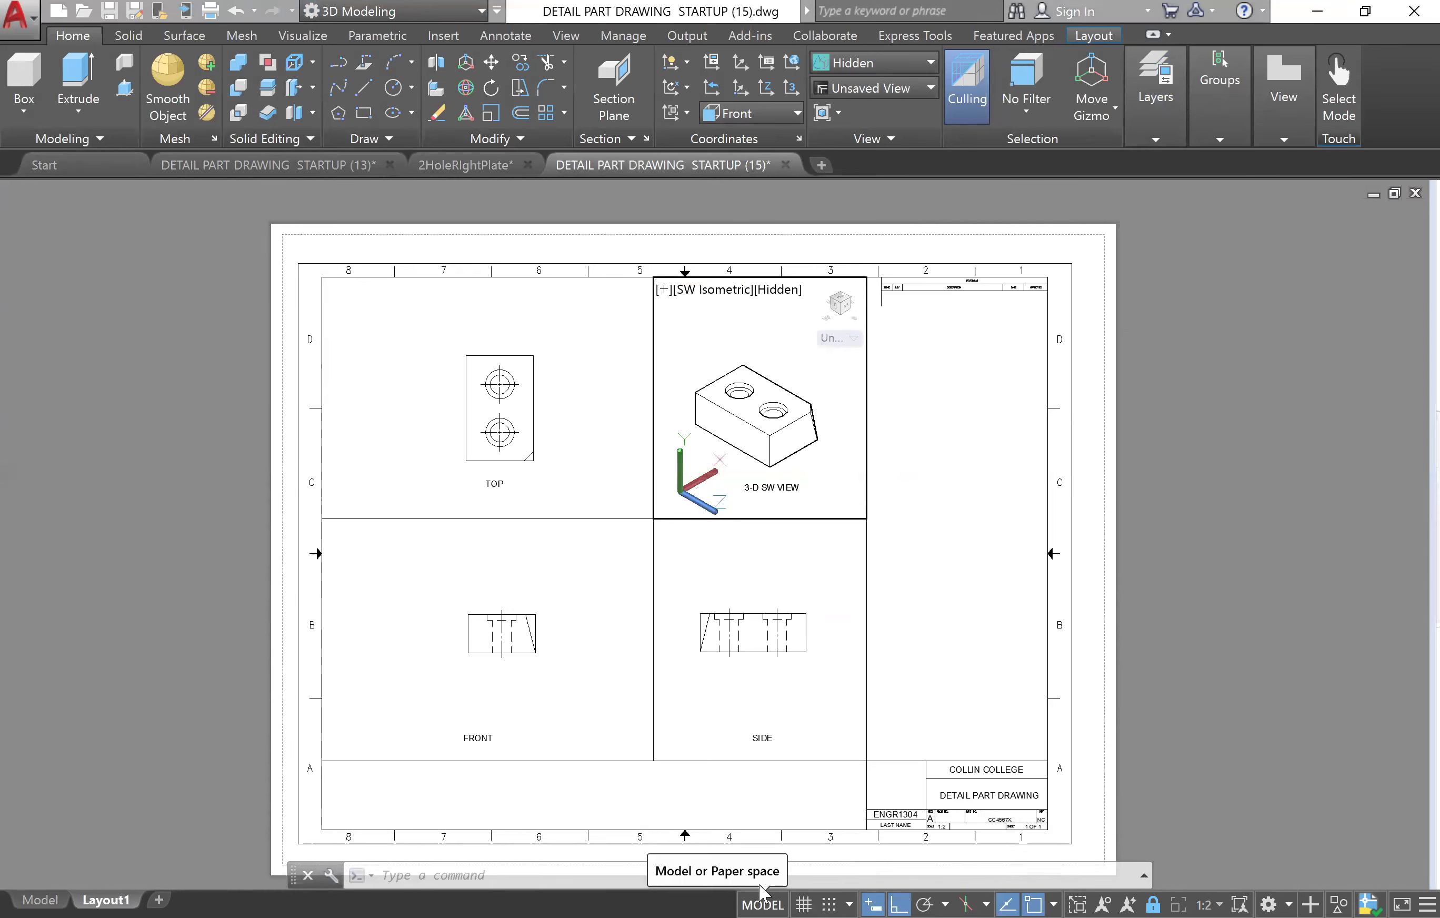
left_click(761, 903)
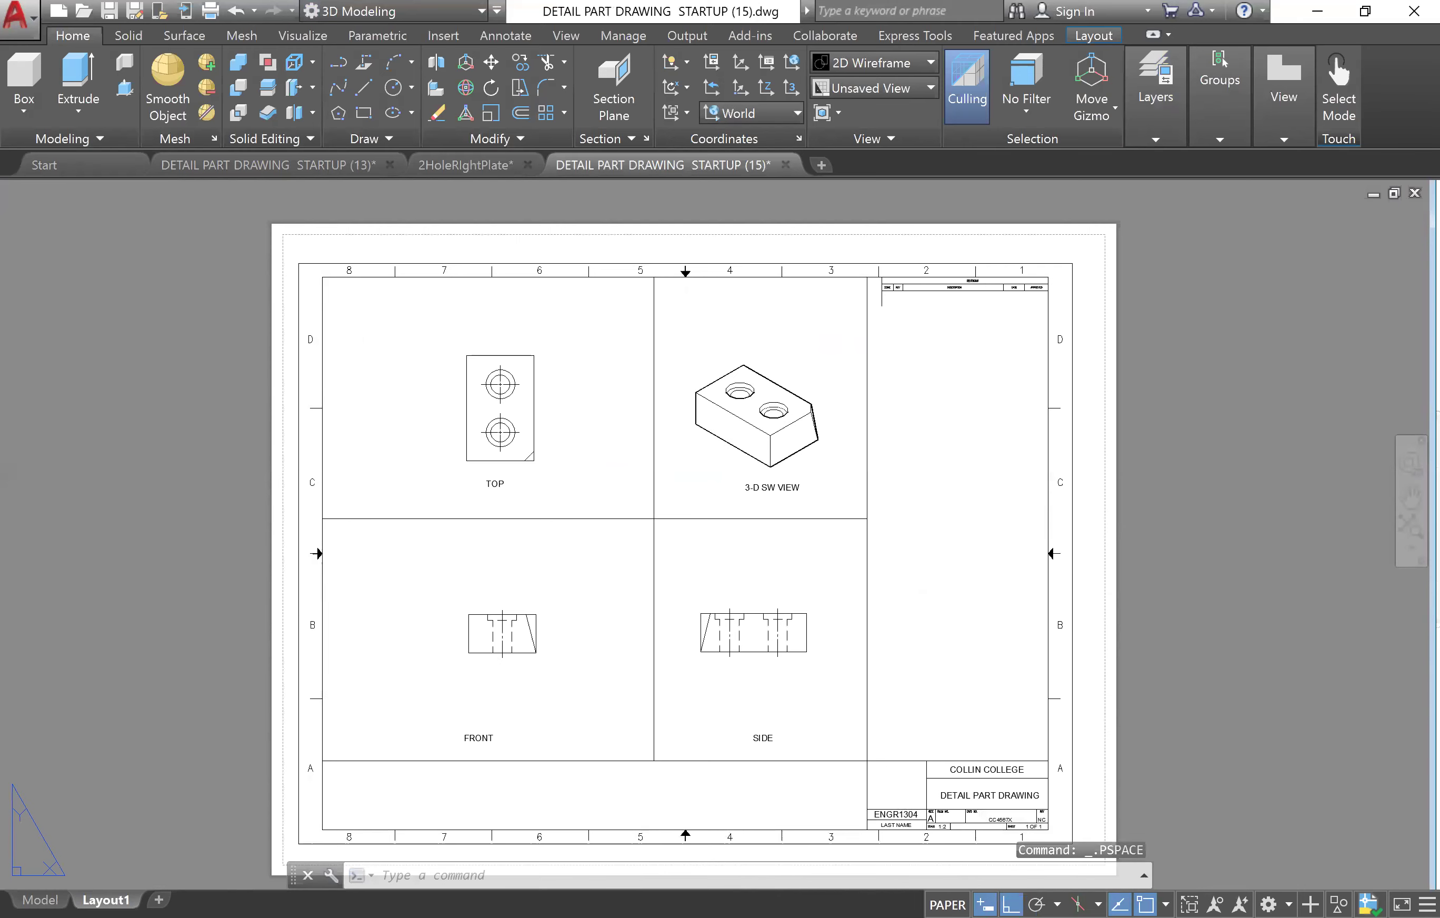
middle_click_drag(854, 753, 861, 746)
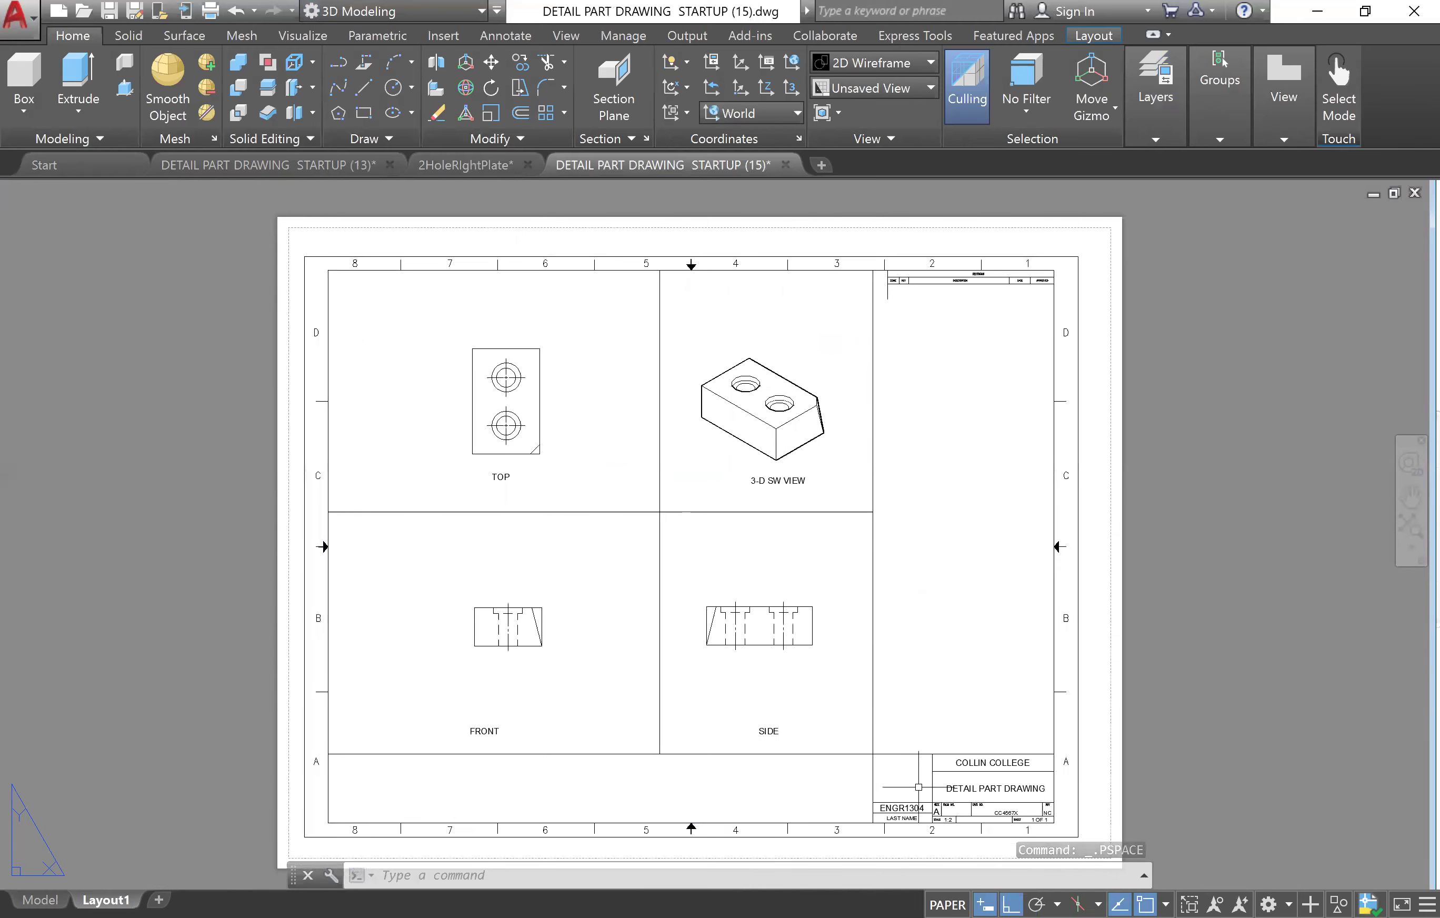